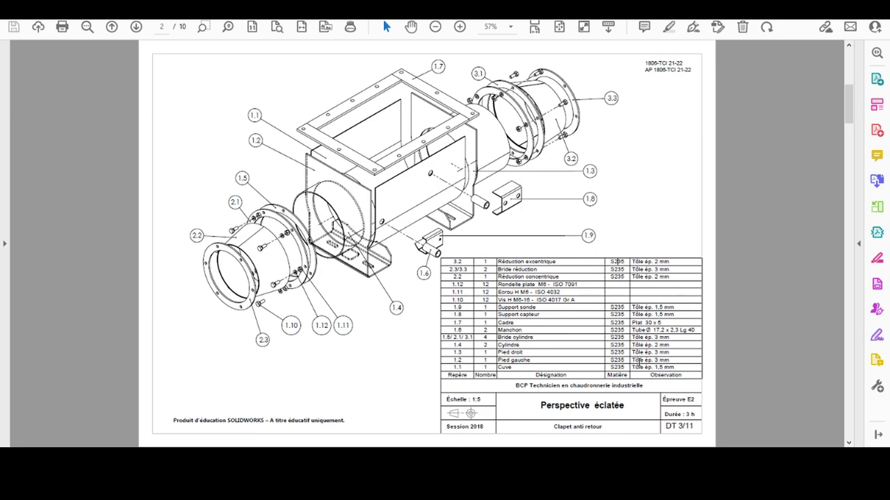
# Step: Zoom into the DT 3/11 exploded view and parts list, then scroll to the Pied gauche/droit page
pyautogui.keyDown('ctrl'); pyautogui.scroll(1, 639, 361); pyautogui.keyUp('ctrl')
pyautogui.keyDown('ctrl'); pyautogui.scroll(1, 638, 361); pyautogui.keyUp('ctrl')
pyautogui.keyDown('ctrl'); pyautogui.scroll(1, 736, 360); pyautogui.keyUp('ctrl')
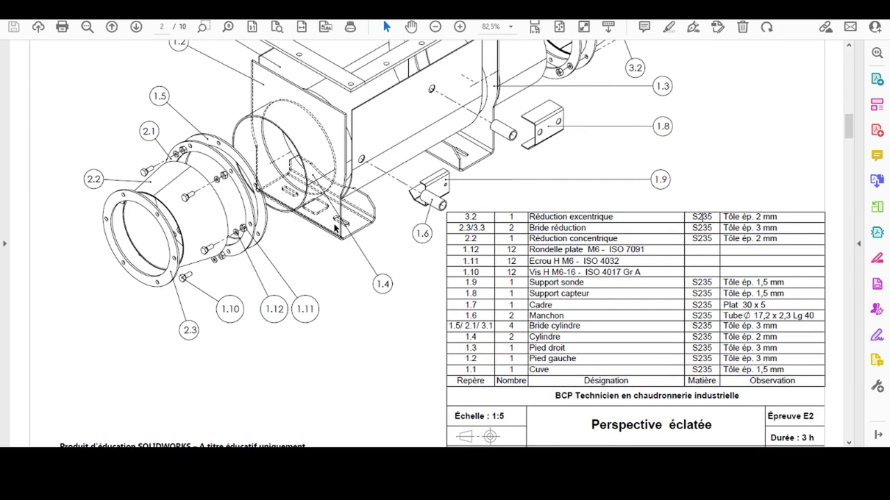
pyautogui.scroll(1, 233, 82)
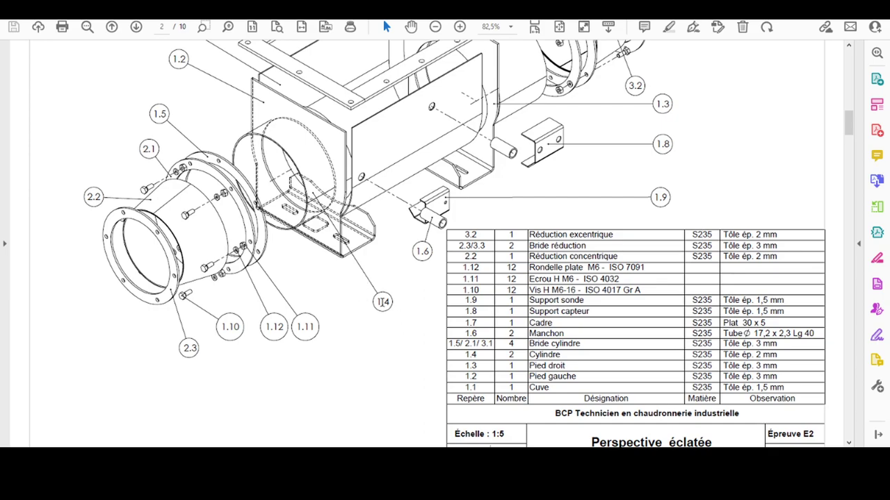
pyautogui.keyDown('ctrl'); pyautogui.scroll(-3, 352, 221); pyautogui.keyUp('ctrl')
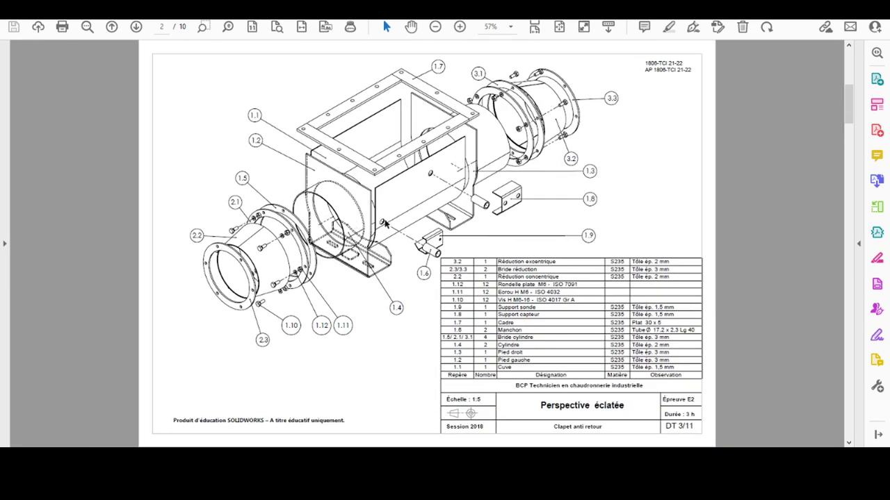
pyautogui.scroll(-4, 423, 218)
pyautogui.scroll(-2, 426, 219)
pyautogui.scroll(-2, 427, 219)
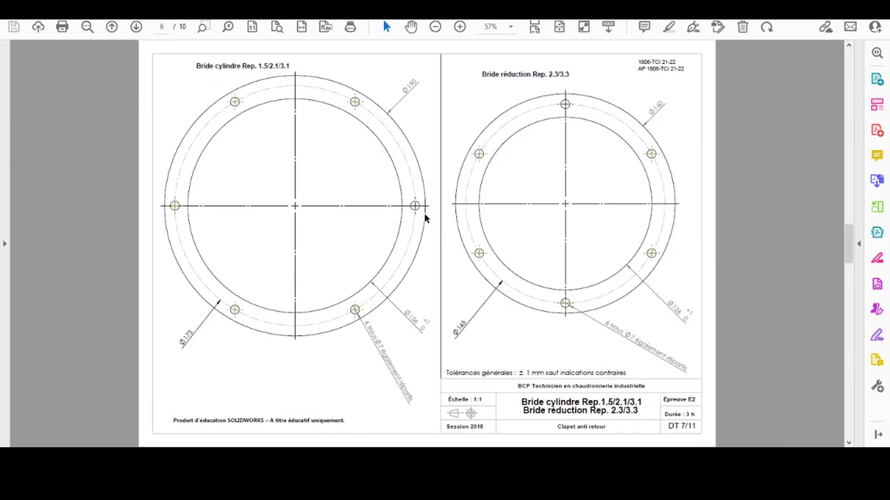
pyautogui.scroll(-4, 426, 219)
pyautogui.scroll(-2, 426, 219)
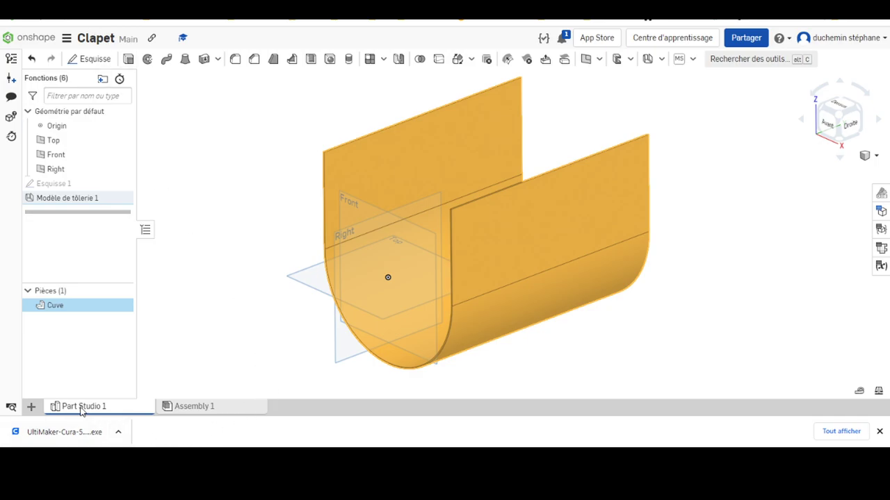
pyautogui.click(202, 160)
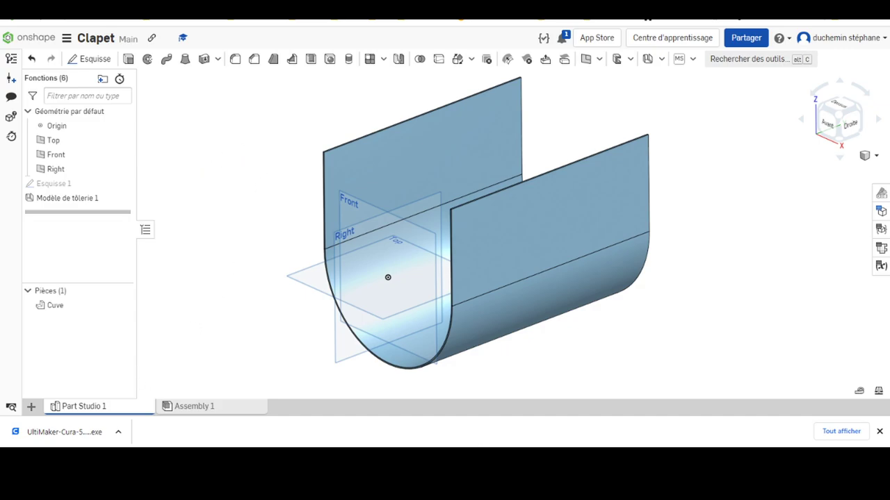
# Step: Scroll the PDF back up to page 2, the DT 3/11 Perspective éclatée view
pyautogui.scroll(3, 412, 135)
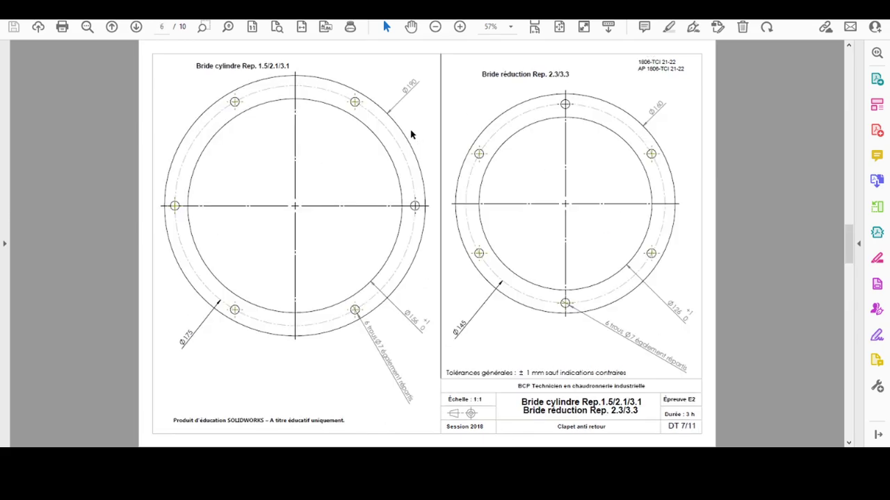
pyautogui.scroll(2, 411, 134)
pyautogui.scroll(2, 411, 134)
pyautogui.scroll(1, 411, 134)
pyautogui.scroll(-1, 407, 139)
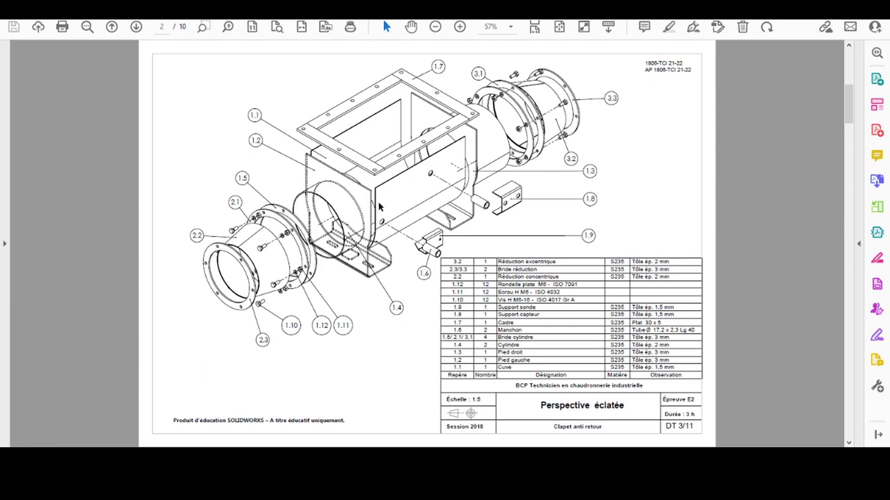
pyautogui.scroll(1, 379, 205)
pyautogui.scroll(-2, 379, 206)
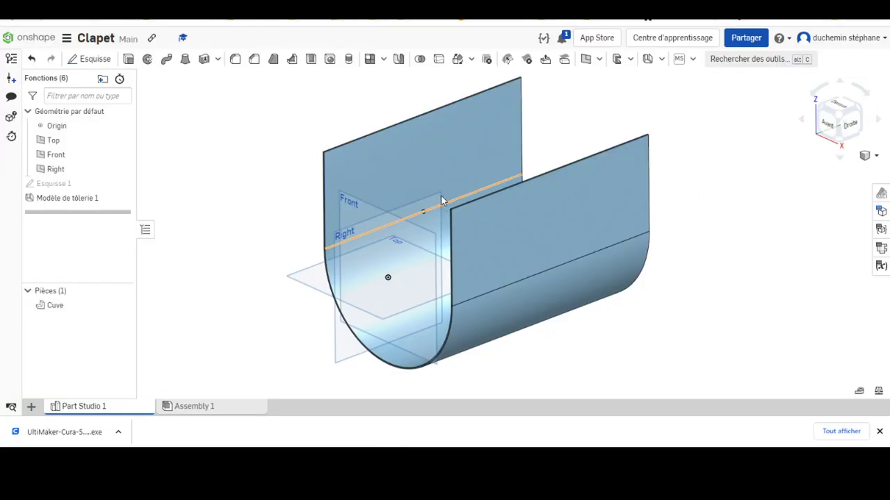
# Step: Orbit the Cuve trough, switch to the Right view and select the Right plane
pyautogui.moveTo(407, 178); pyautogui.dragTo(402, 193, button='right')
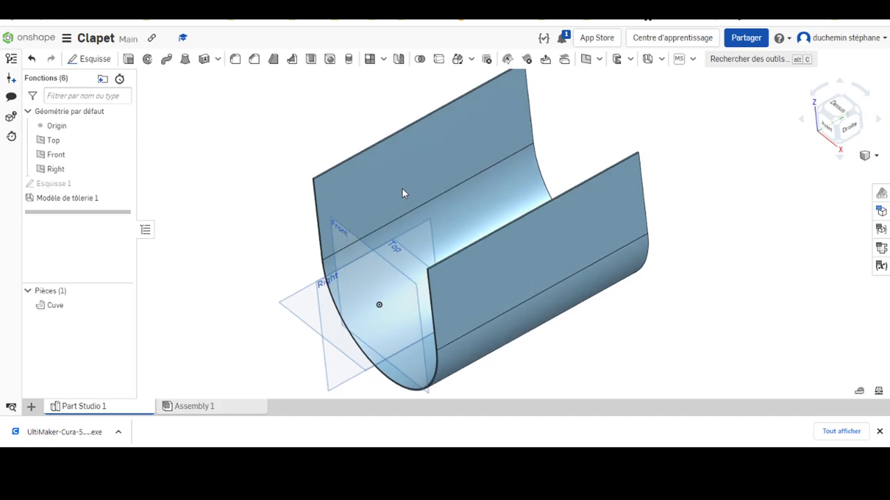
pyautogui.scroll(3, 446, 259)
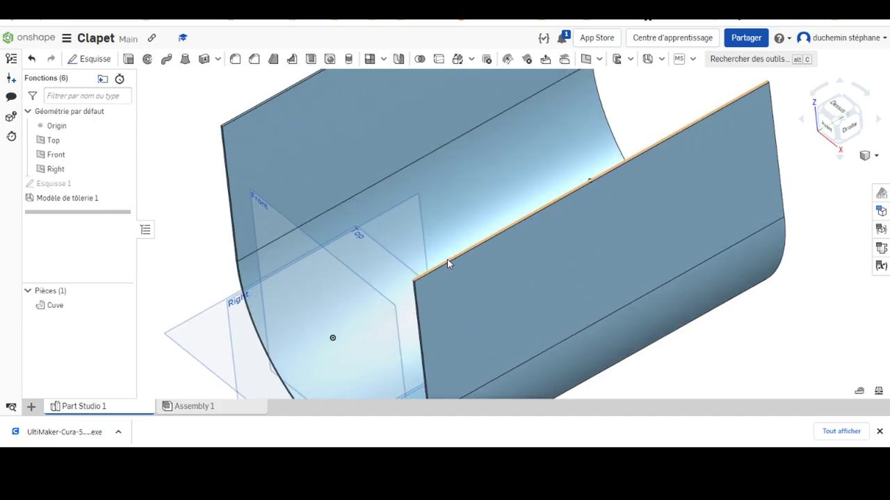
pyautogui.scroll(-2, 345, 259)
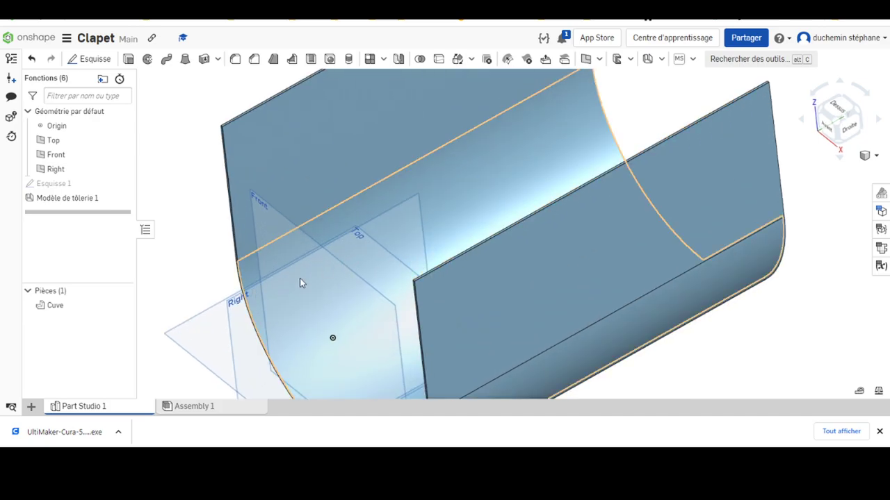
pyautogui.scroll(-2, 299, 278)
pyautogui.scroll(-2, 300, 275)
pyautogui.hotkey('shift', '4')
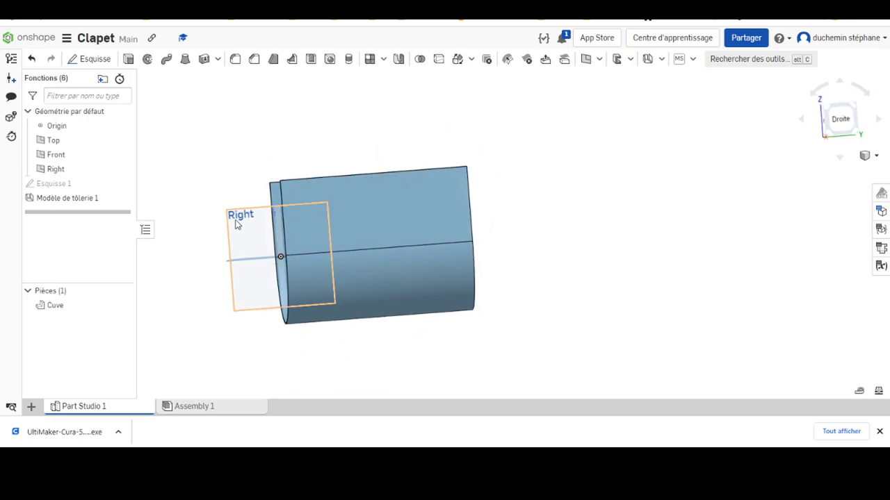
pyautogui.click(237, 223)
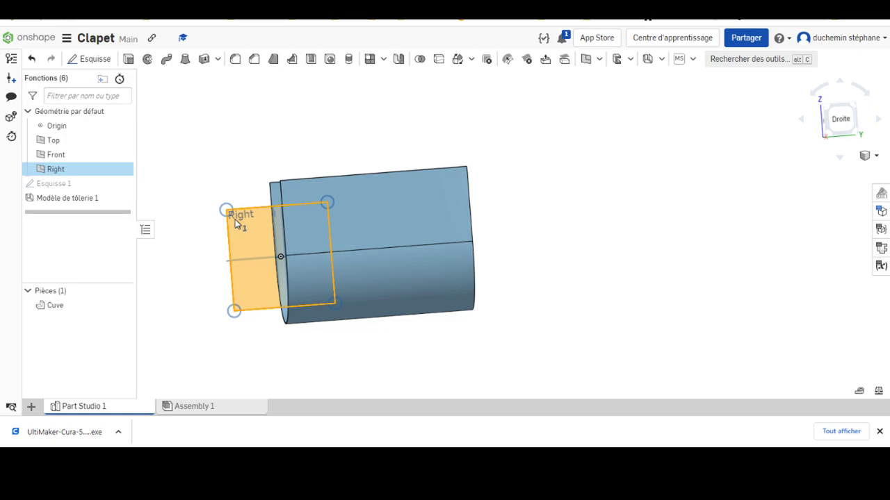
# Step: Start Esquisse 2 on the Right plane and view it normal to the sketch plane
pyautogui.click(85, 60)
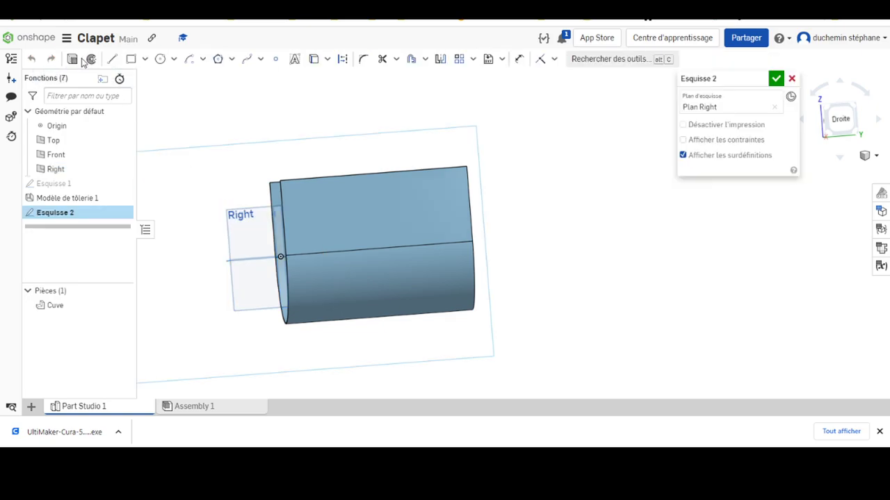
pyautogui.rightClick(185, 164)
pyautogui.moveTo(211, 216)
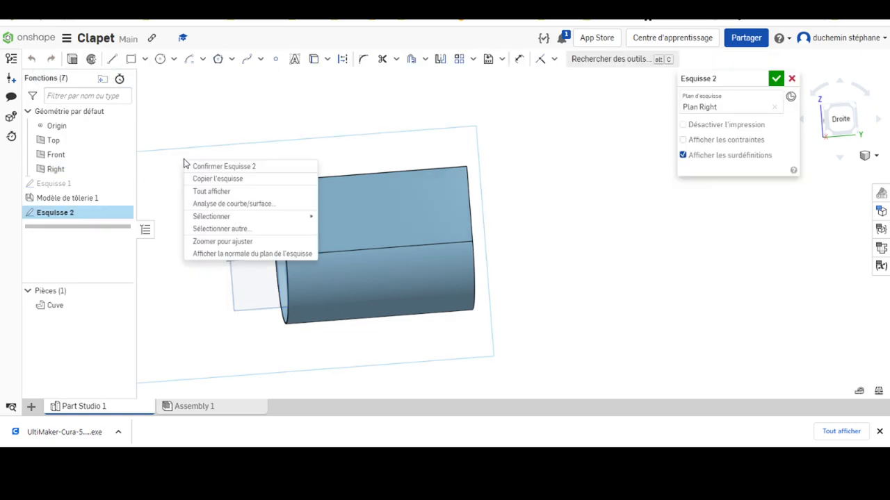
pyautogui.click(198, 253)
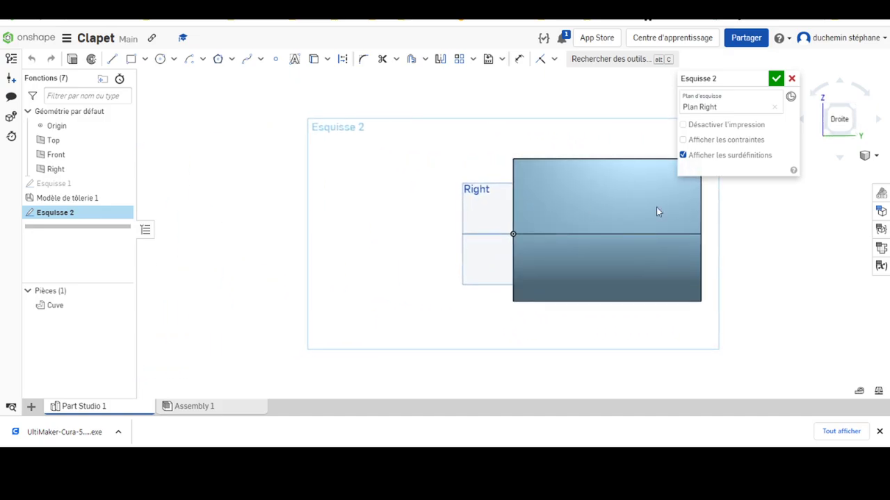
pyautogui.scroll(4, 692, 183)
pyautogui.scroll(1, 613, 180)
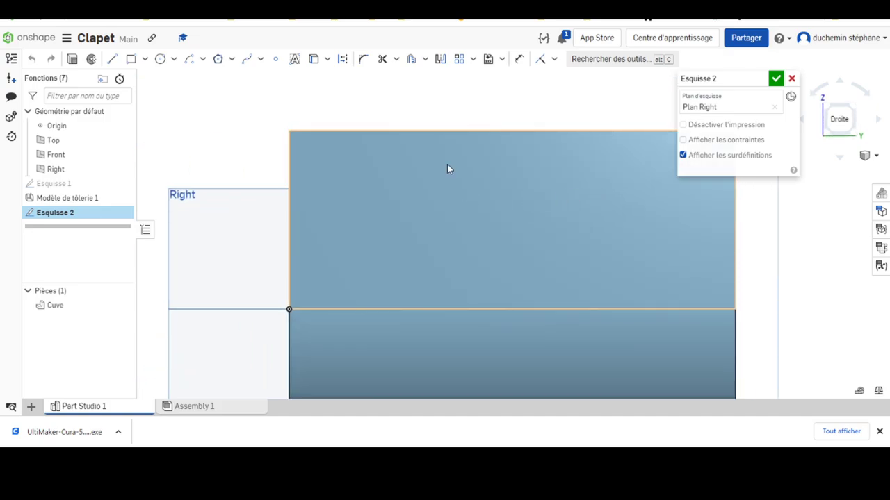
# Step: Begin a line at the rectangle's top-left corner, then cancel it
pyautogui.click(111, 61)
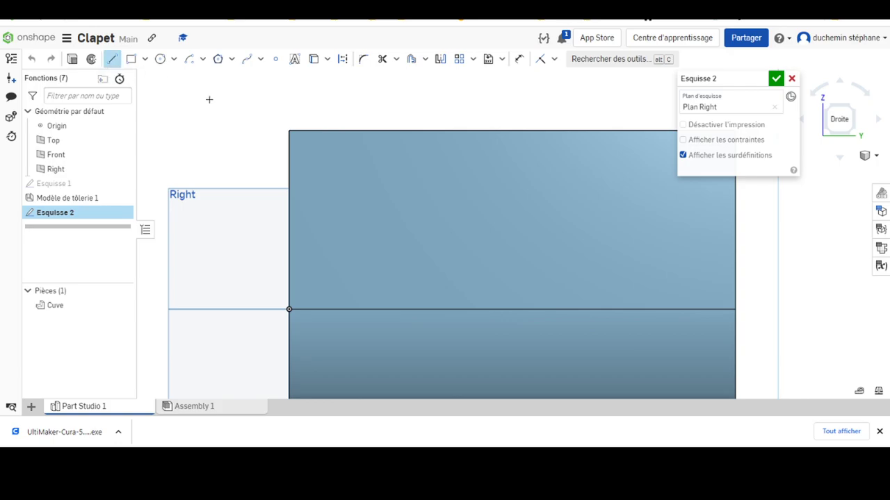
pyautogui.click(289, 130)
pyautogui.scroll(-2, 299, 153)
pyautogui.scroll(5, 295, 149)
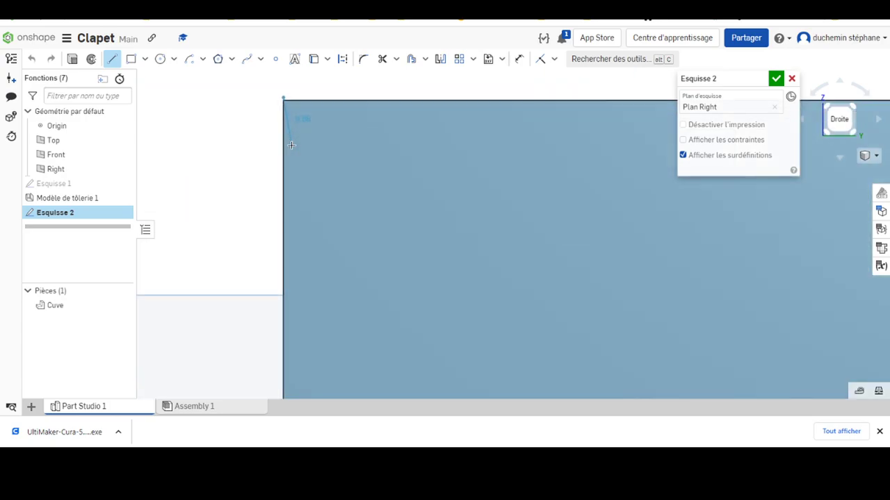
pyautogui.press('Escape')
# Step: Draw a vertical line down from the top-left corner, a bottom segment and a short upward return
pyautogui.click(283, 101)
pyautogui.scroll(-2, 270, 188)
pyautogui.scroll(2, 276, 175)
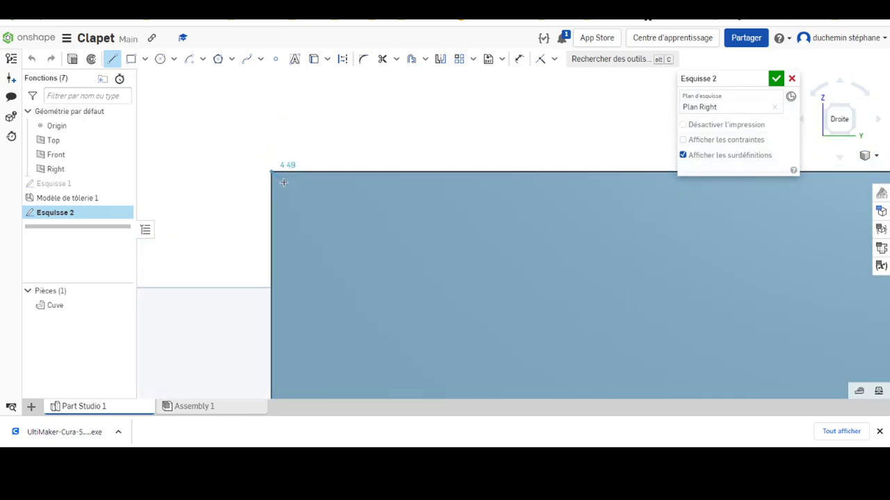
pyautogui.scroll(-5, 283, 182)
pyautogui.scroll(-5, 288, 202)
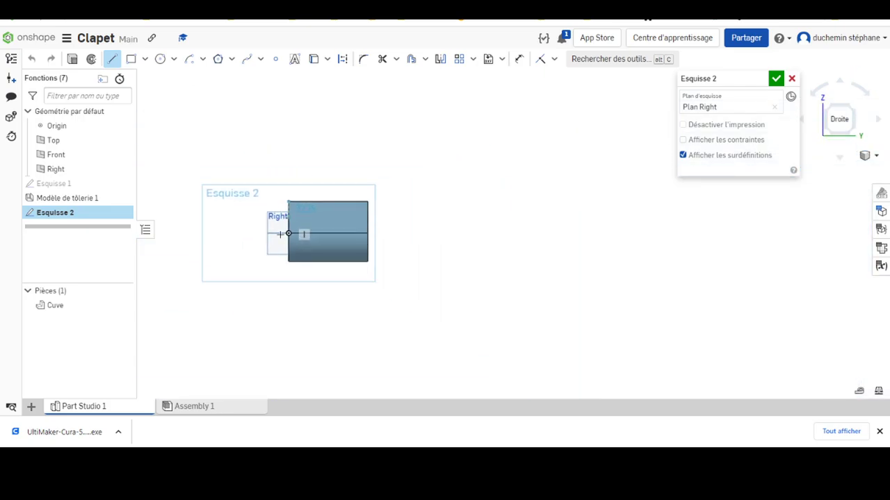
pyautogui.click(287, 283)
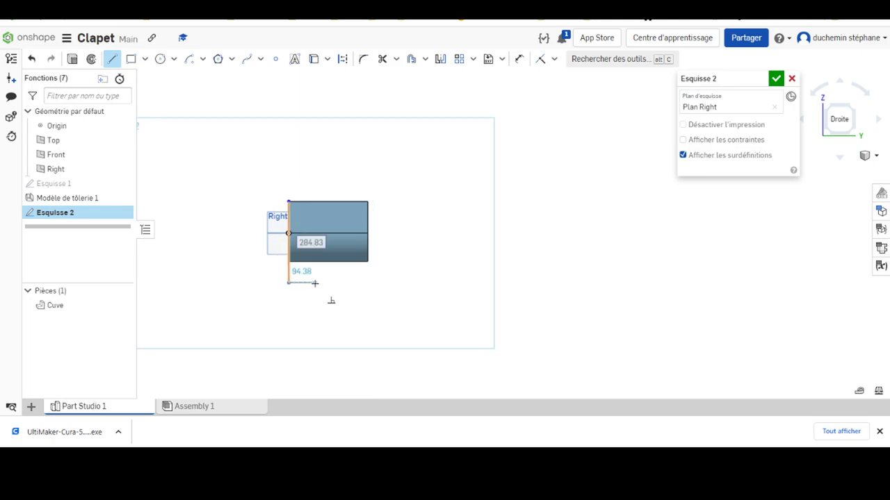
pyautogui.click(315, 283)
pyautogui.click(315, 270)
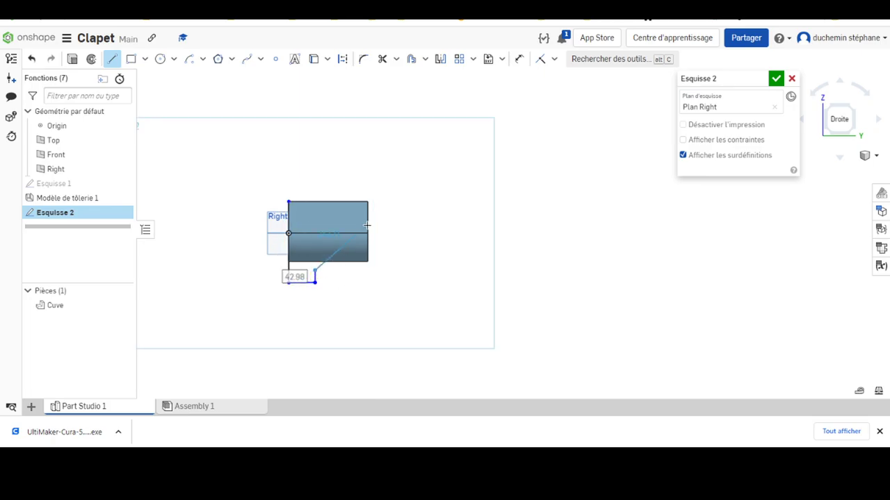
pyautogui.press('Escape')
# Step: Draw a vertical line upward from the Cuve's top-left corner
pyautogui.scroll(-2, 285, 184)
pyautogui.scroll(5, 303, 194)
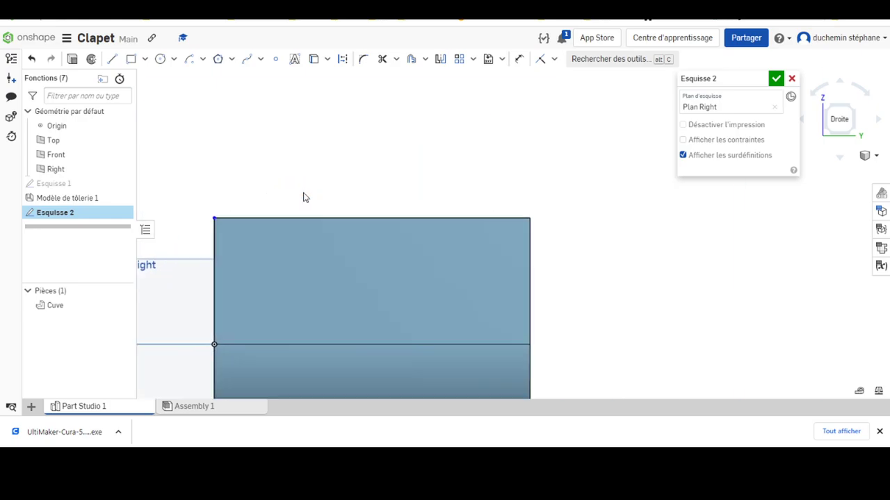
pyautogui.scroll(3, 210, 262)
pyautogui.scroll(-2, 308, 191)
pyautogui.scroll(2, 308, 199)
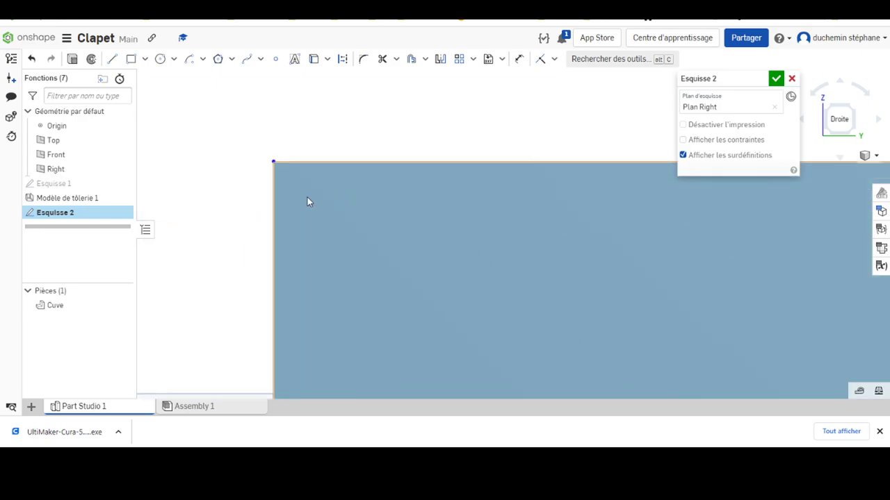
pyautogui.scroll(1, 284, 197)
pyautogui.scroll(2, 283, 193)
pyautogui.scroll(-2, 306, 174)
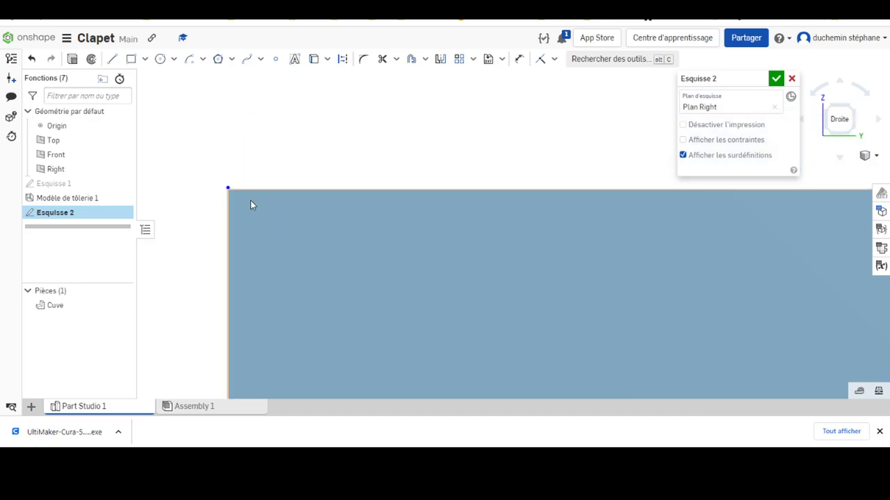
pyautogui.moveTo(228, 188); pyautogui.dragTo(228, 105)
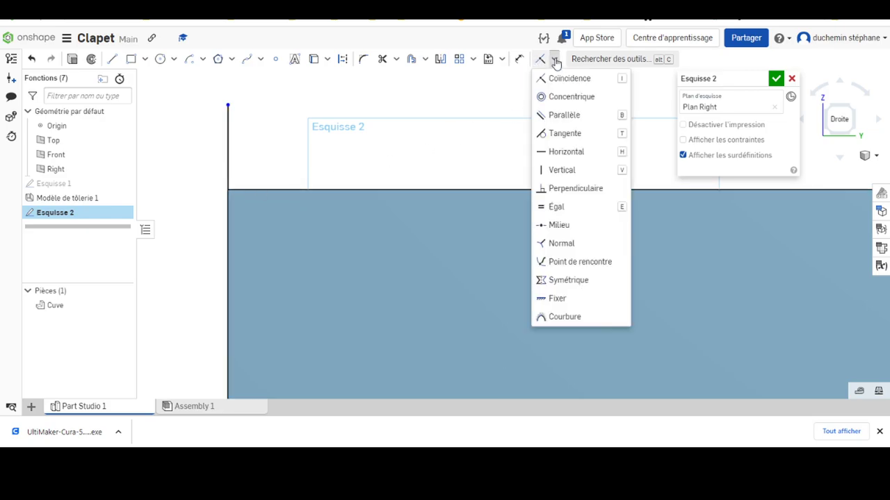
# Step: Make the vertical line's top endpoint coincident with the tank's horizontal edge
pyautogui.click(554, 59)
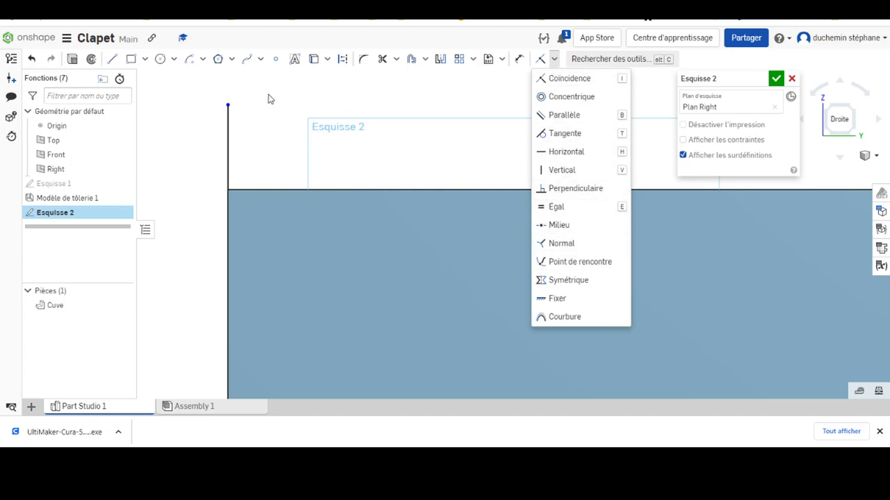
pyautogui.click(229, 105)
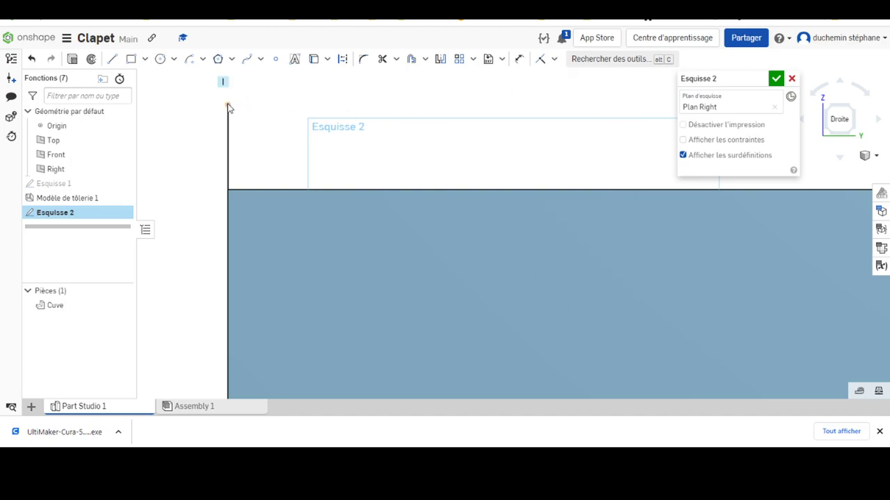
pyautogui.click(247, 190)
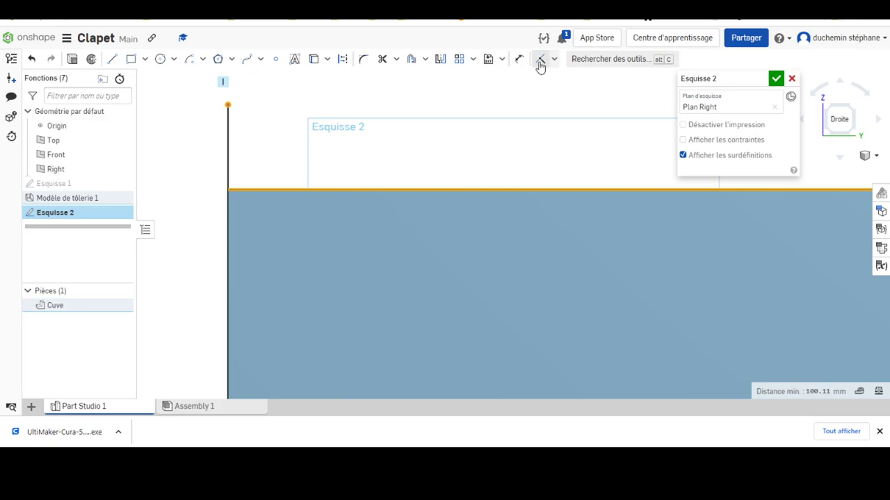
pyautogui.click(540, 62)
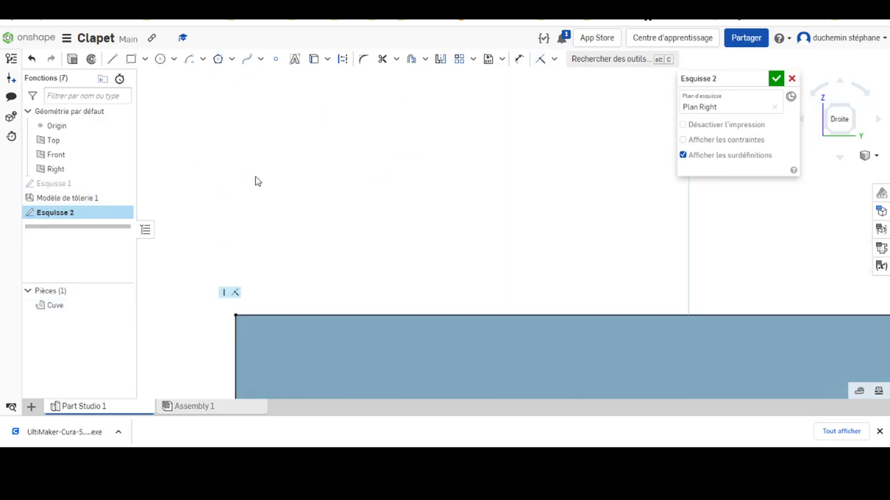
# Step: Scroll the PDF down to page 9, the Pied gauche / Pied droit drawing
pyautogui.scroll(-3, 296, 155)
pyautogui.scroll(-5, 548, 254)
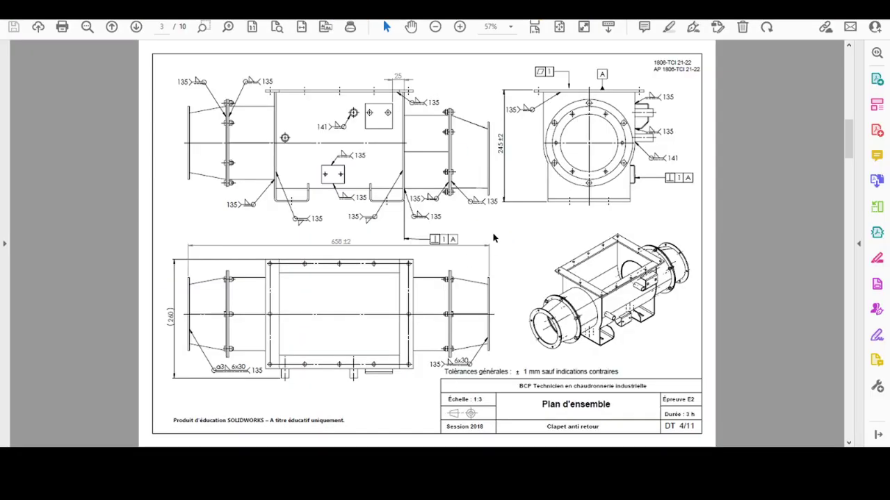
pyautogui.scroll(-2, 519, 296)
pyautogui.scroll(-3, 521, 289)
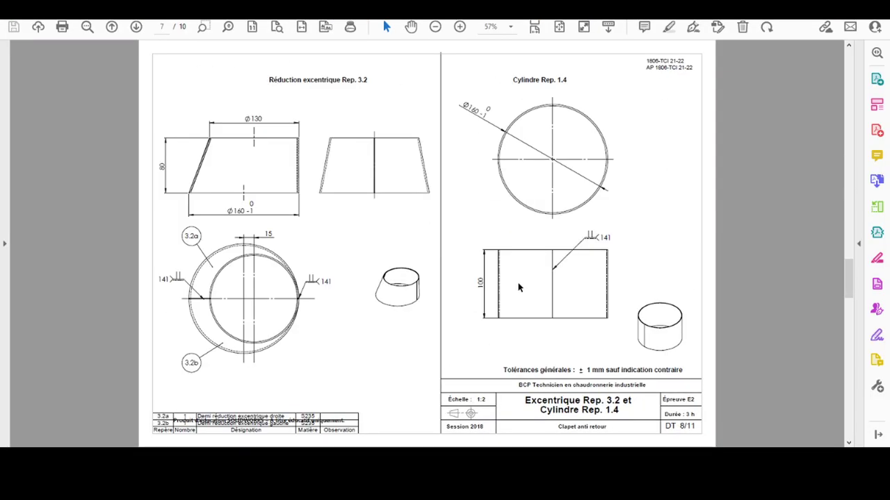
pyautogui.scroll(-1, 513, 281)
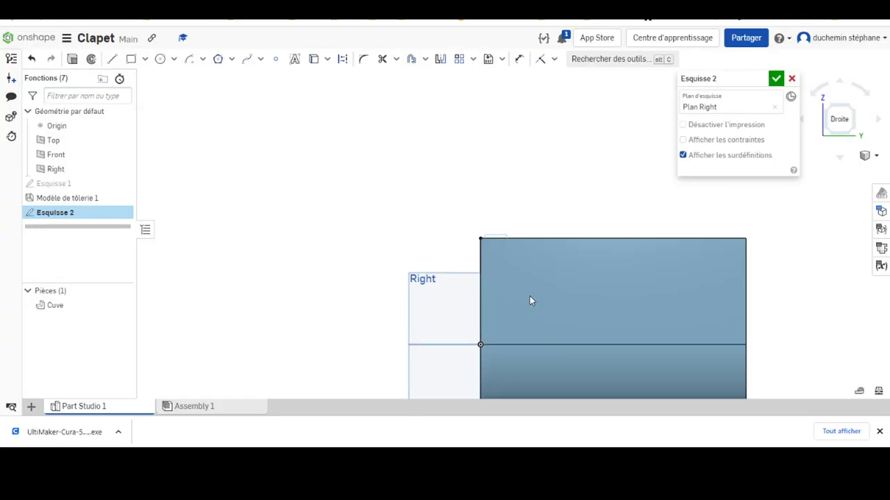
# Step: Dimension the left vertical line to 240 and the bottom base line to 75
pyautogui.moveTo(530, 296)
pyautogui.mouseDown(button='middle')
pyautogui.moveTo(389, 164)
pyautogui.moveTo(351, 170)
pyautogui.mouseUp(button='middle')
pyautogui.click(519, 60)
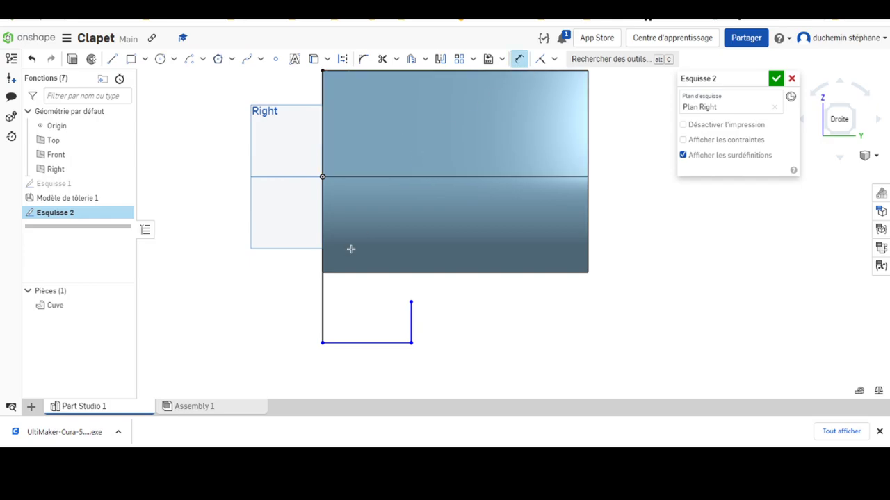
pyautogui.click(325, 307)
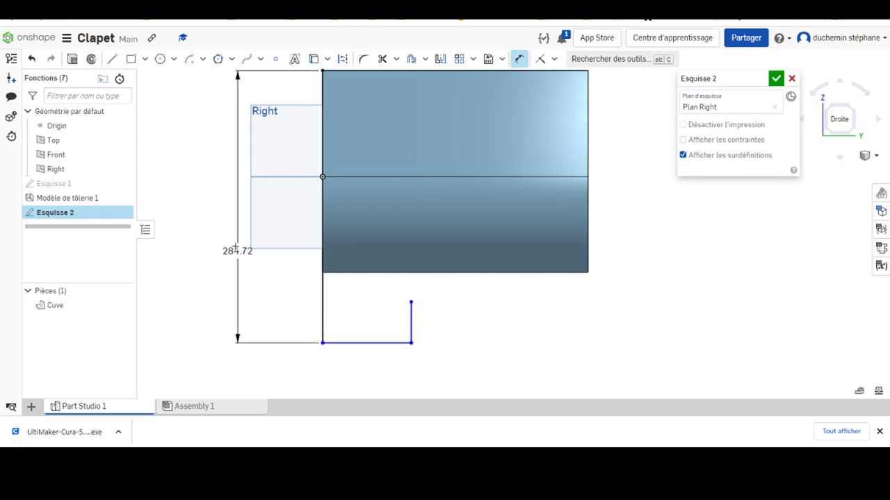
pyautogui.click(217, 198)
pyautogui.write('240')
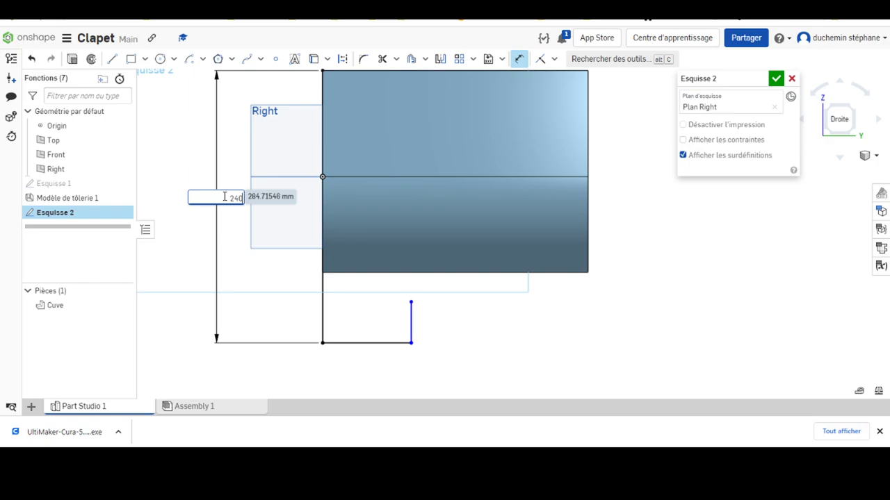
pyautogui.press('Return')
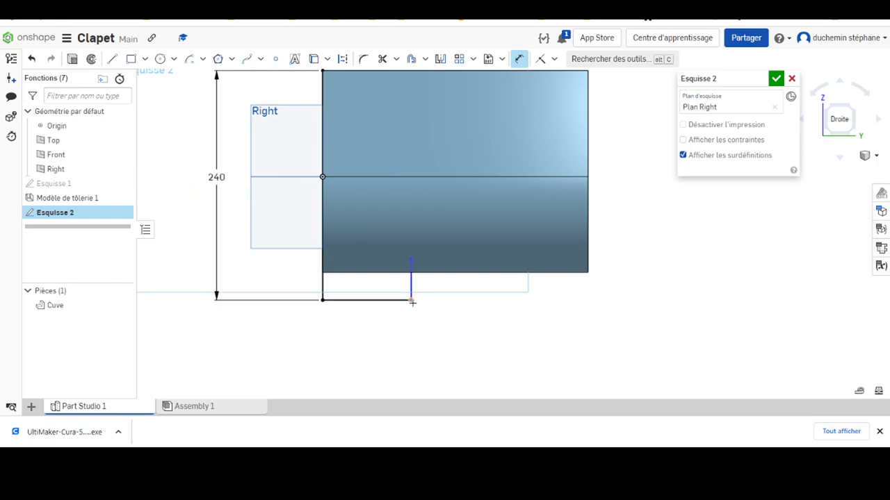
pyautogui.click(412, 301)
pyautogui.click(368, 348)
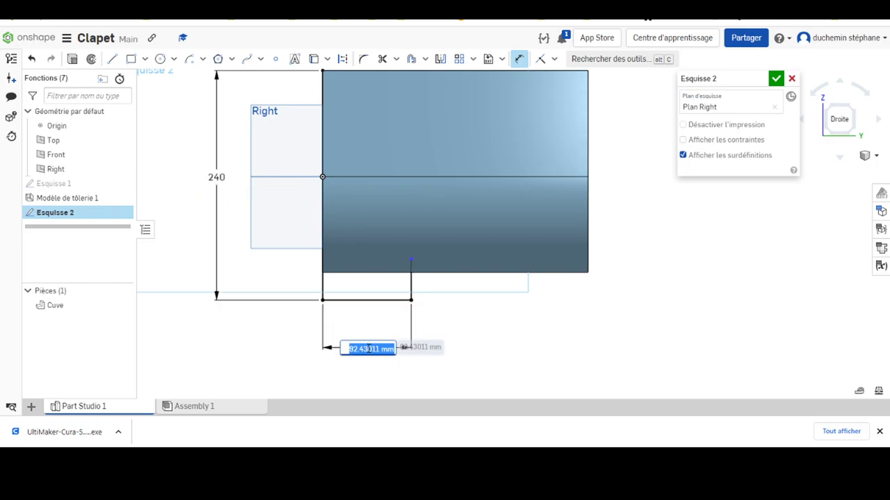
pyautogui.write('75')
pyautogui.press('Return')
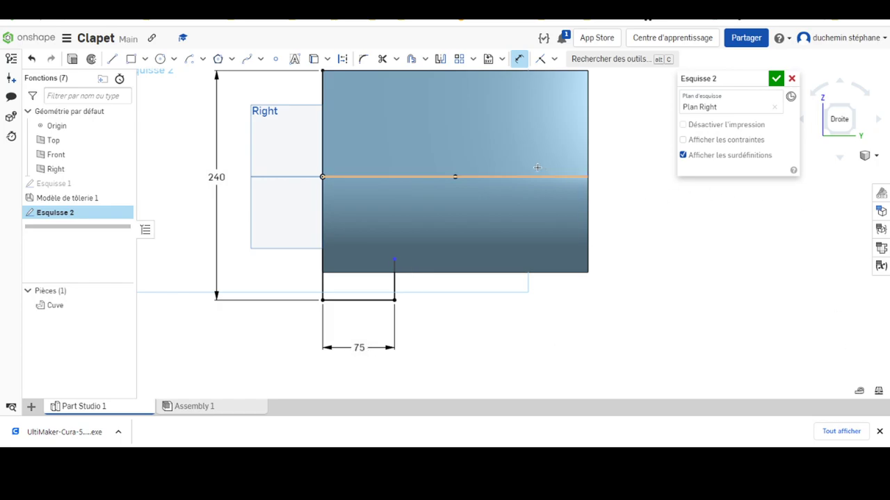
# Step: Dimension the return flange height to 40 and move that dimension beside the profile
pyautogui.click(395, 278)
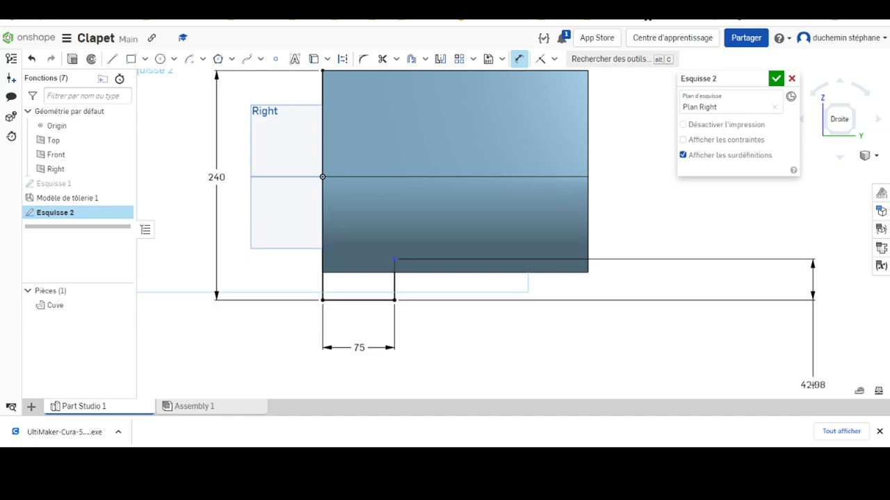
pyautogui.click(813, 384)
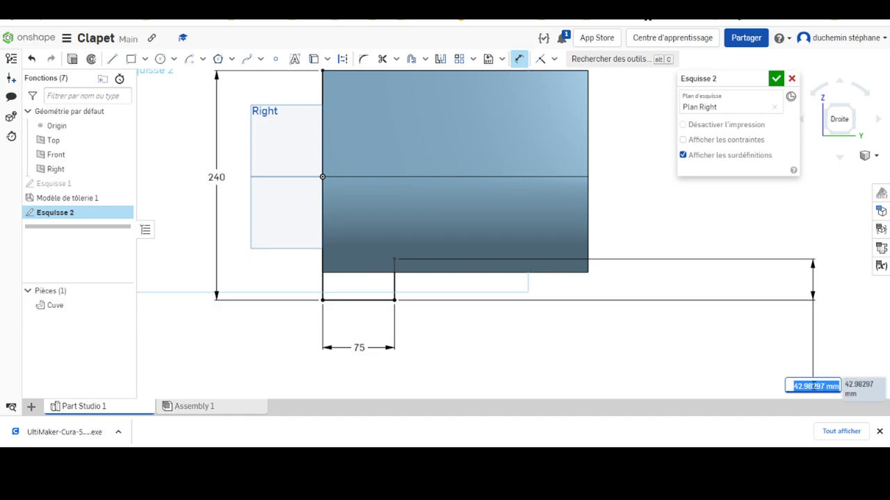
pyautogui.write('4')
pyautogui.press('Return')
pyautogui.write('40')
pyautogui.press('Return')
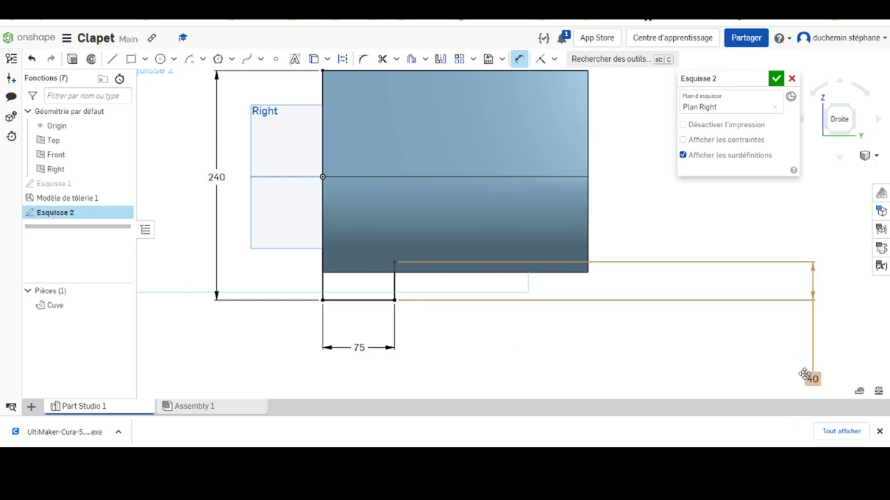
pyautogui.moveTo(810, 379)
pyautogui.mouseDown()
pyautogui.moveTo(651, 267)
pyautogui.moveTo(643, 280)
pyautogui.mouseUp()
pyautogui.moveTo(421, 379)
pyautogui.mouseDown(button='right')
pyautogui.moveTo(472, 379)
pyautogui.moveTo(457, 378)
pyautogui.mouseUp(button='right')
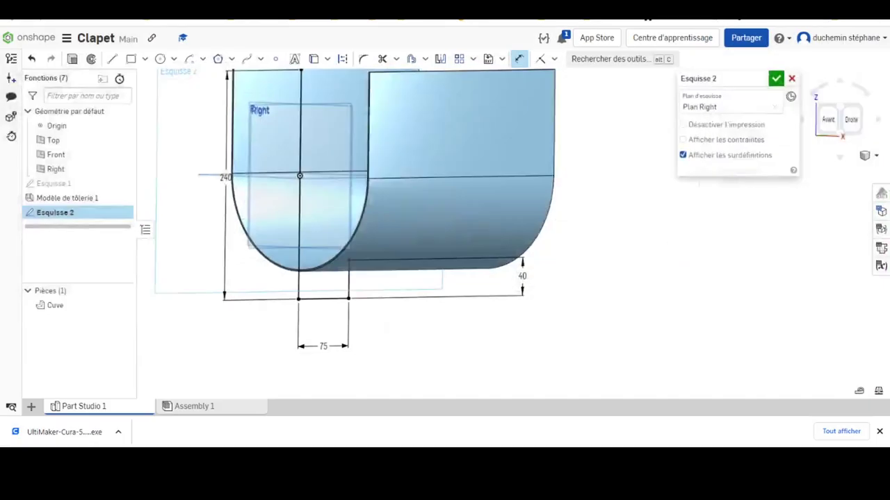
# Step: Hide the Cuve part with its eye icon and accept the Esquisse 2 foot profile
pyautogui.scroll(-3, 374, 226)
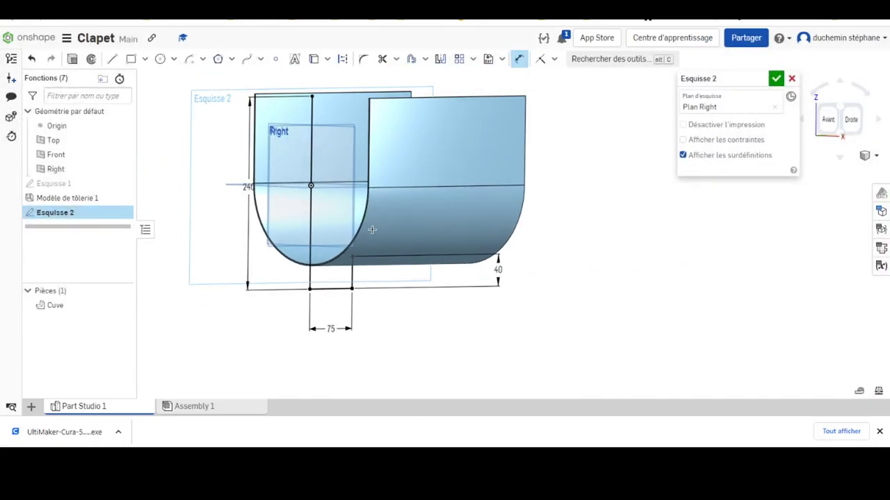
pyautogui.scroll(-2, 373, 226)
pyautogui.moveTo(419, 185)
pyautogui.mouseDown(button='right')
pyautogui.moveTo(420, 200)
pyautogui.moveTo(375, 230)
pyautogui.mouseUp(button='right')
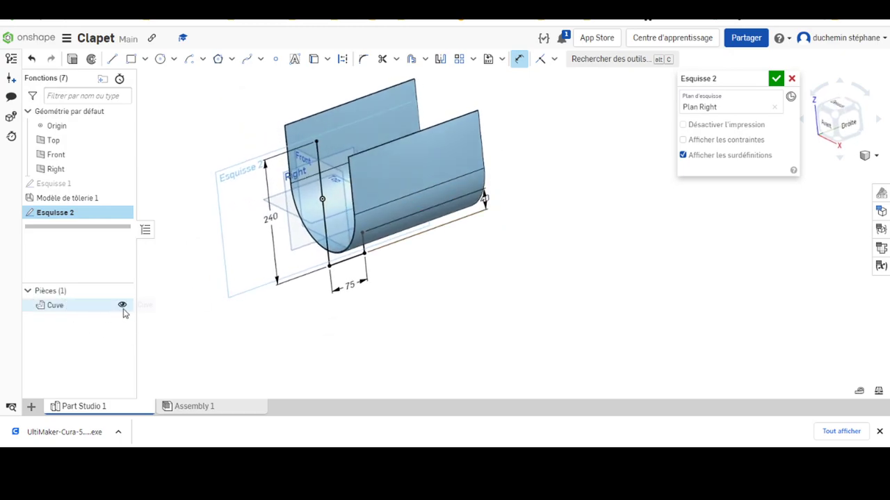
pyautogui.click(123, 306)
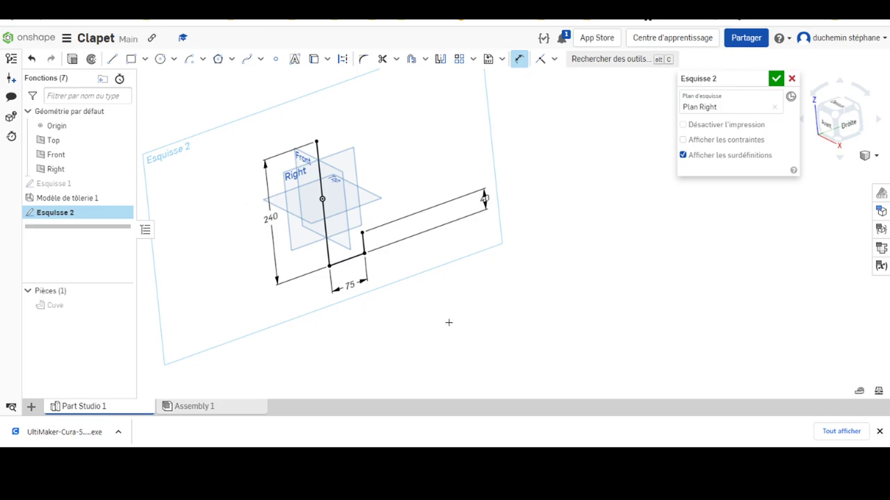
pyautogui.moveTo(448, 322); pyautogui.dragTo(462, 318, button='right')
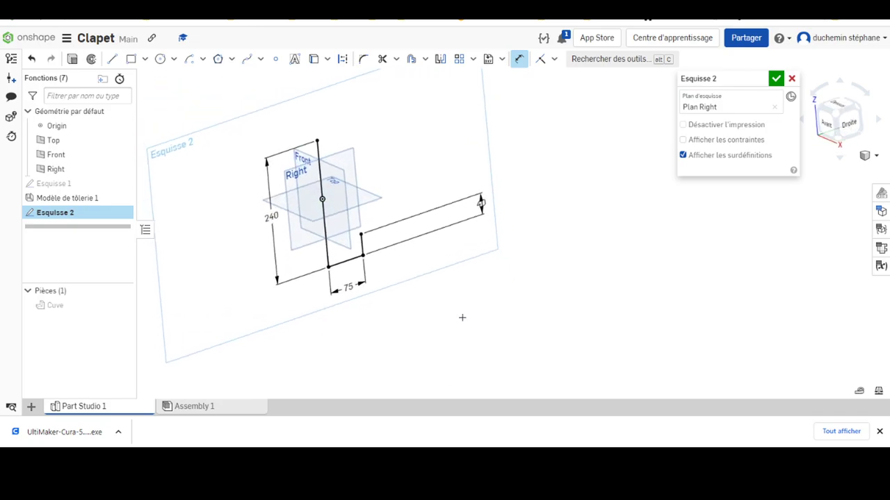
pyautogui.click(776, 80)
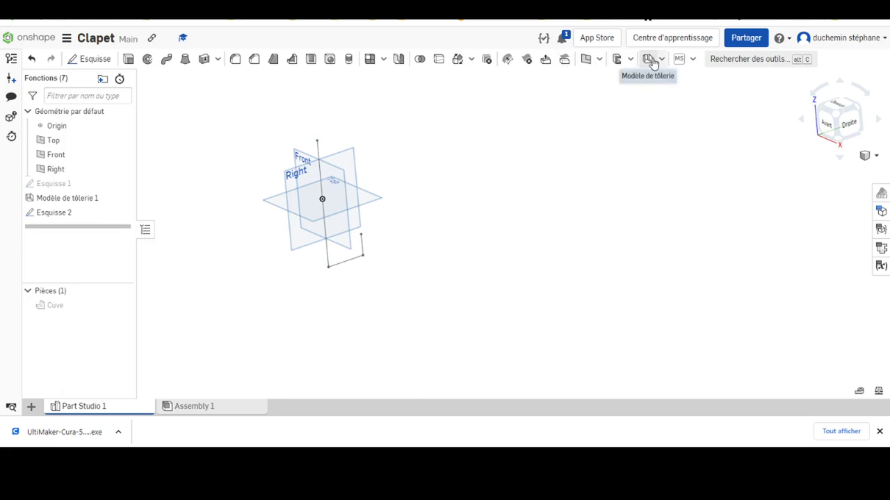
# Step: Start an Extrude sheet-metal model with 3 mm thickness and 3 mm bend radius
pyautogui.click(650, 59)
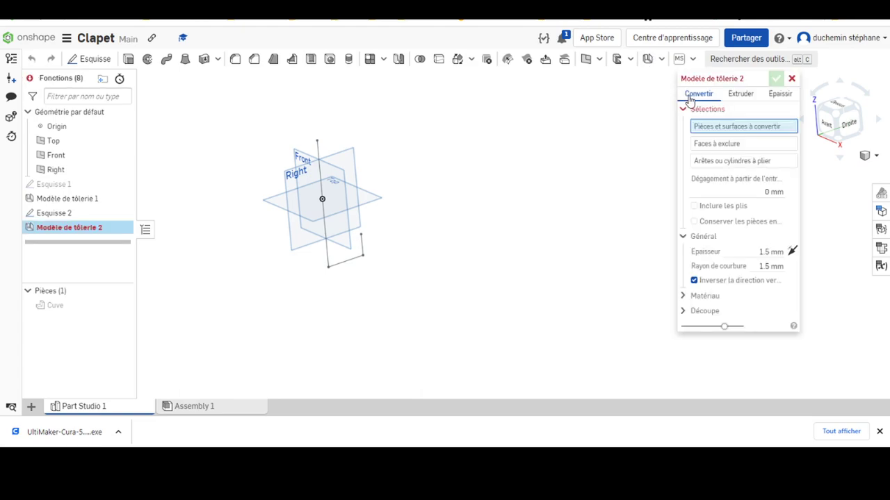
pyautogui.click(748, 96)
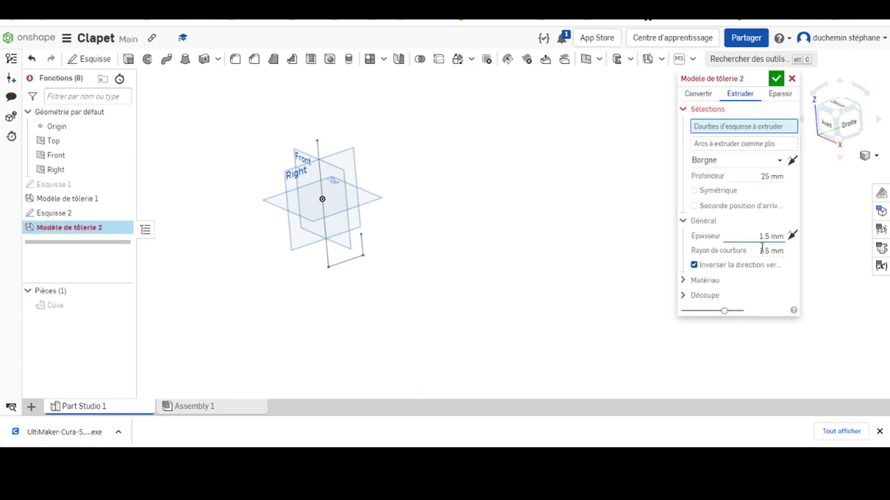
pyautogui.click(770, 237)
pyautogui.press('BackSpace')
pyautogui.click(764, 251)
pyautogui.write('3')
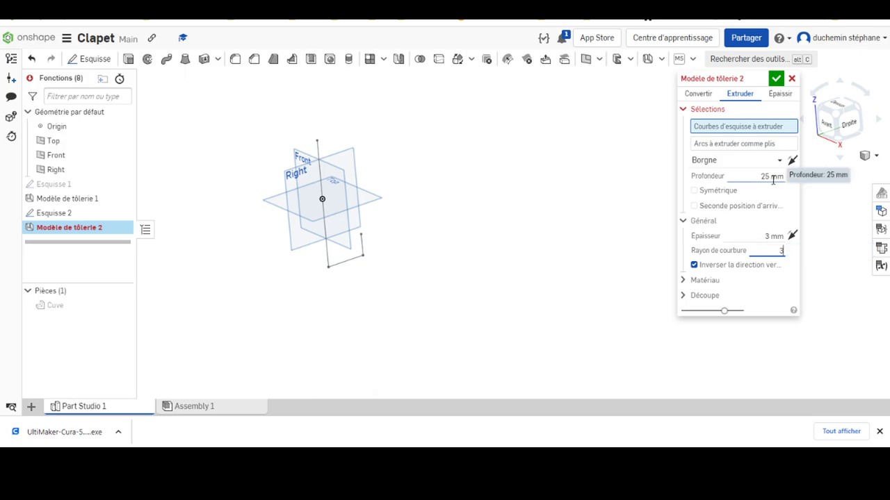
pyautogui.hotkey('alt', 'Tab')
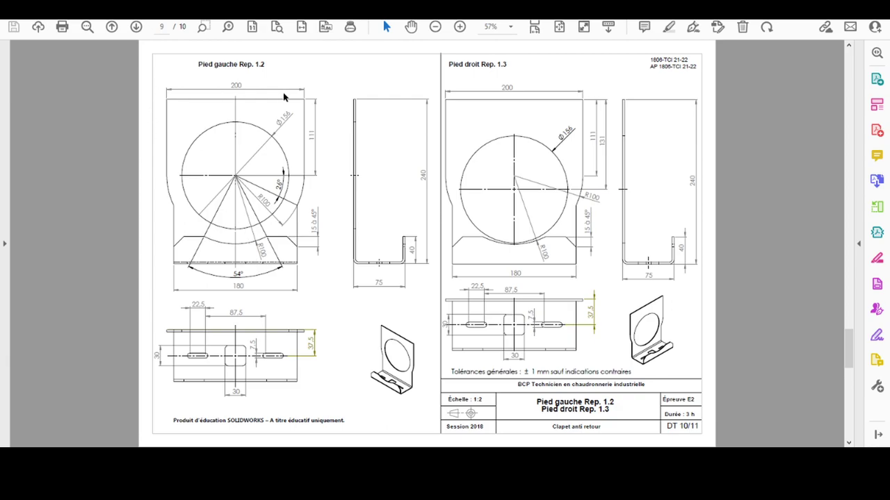
pyautogui.hotkey('alt', 'Tab')
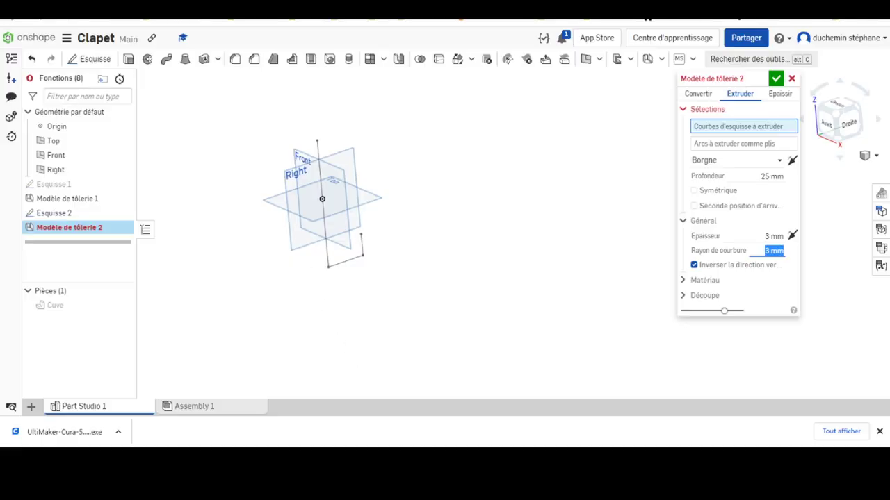
# Step: Set the extrude depth to 200 mm and use Esquisse 2 as the profile
pyautogui.click(747, 176)
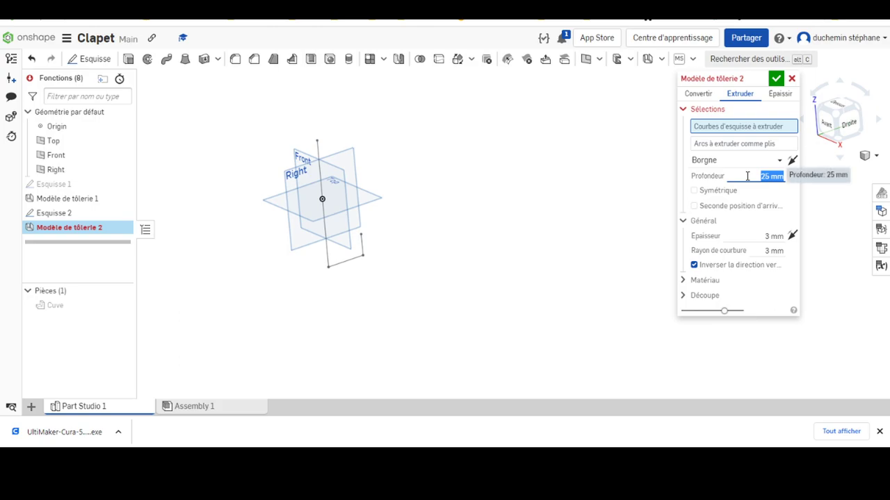
pyautogui.write('200')
pyautogui.press('Return')
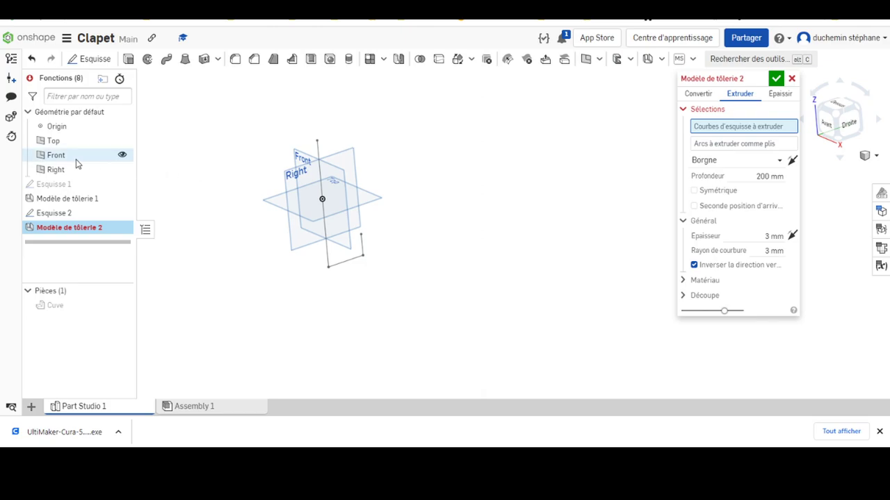
pyautogui.click(51, 218)
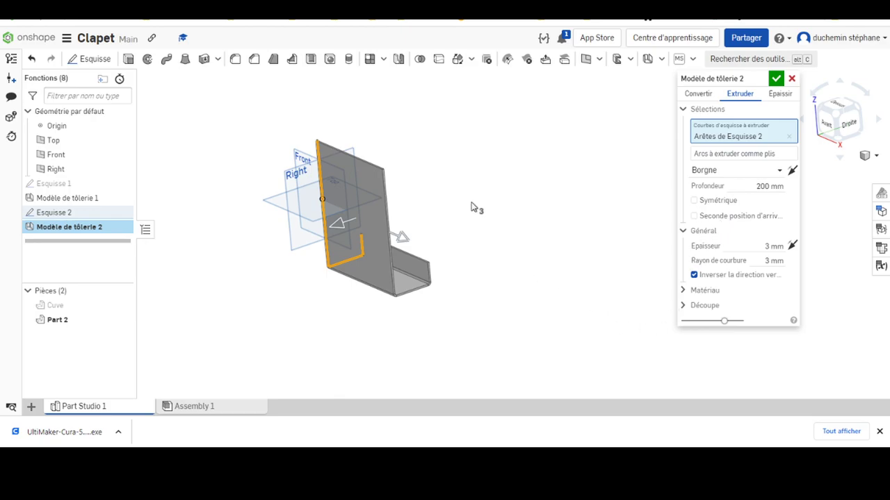
# Step: Make Modèle de tôlerie 2 symmetric, uncheck Inverser la direction, and accept the feature
pyautogui.moveTo(475, 210)
pyautogui.mouseDown(button='right')
pyautogui.moveTo(536, 202)
pyautogui.moveTo(498, 181)
pyautogui.moveTo(510, 185)
pyautogui.moveTo(486, 198)
pyautogui.mouseUp(button='right')
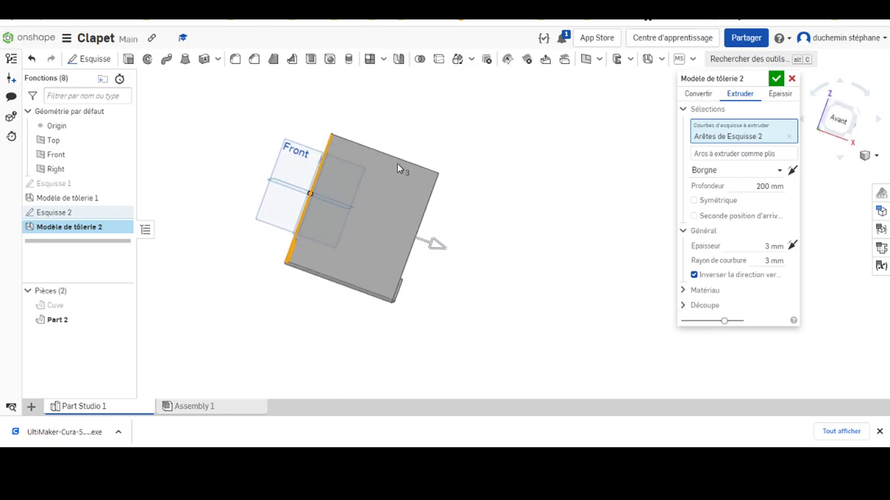
pyautogui.click(693, 200)
pyautogui.moveTo(532, 211)
pyautogui.mouseDown(button='right')
pyautogui.moveTo(445, 196)
pyautogui.moveTo(469, 177)
pyautogui.moveTo(463, 204)
pyautogui.mouseUp(button='right')
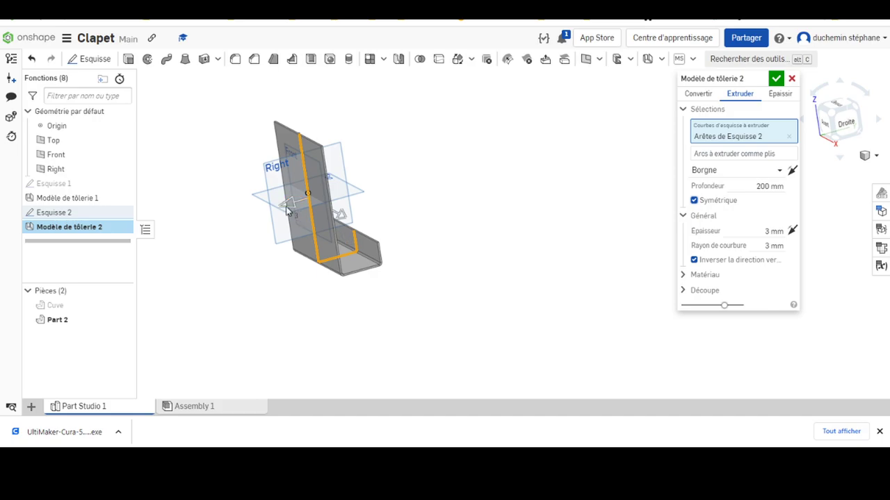
pyautogui.click(292, 203)
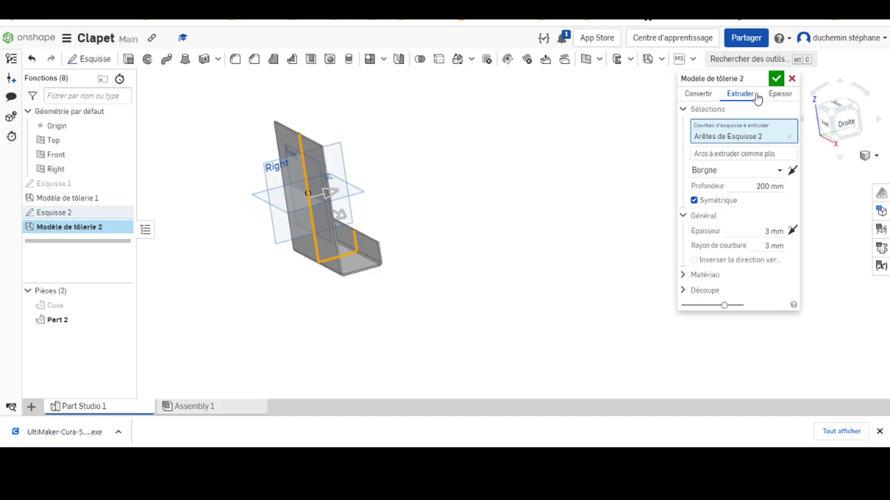
pyautogui.click(776, 81)
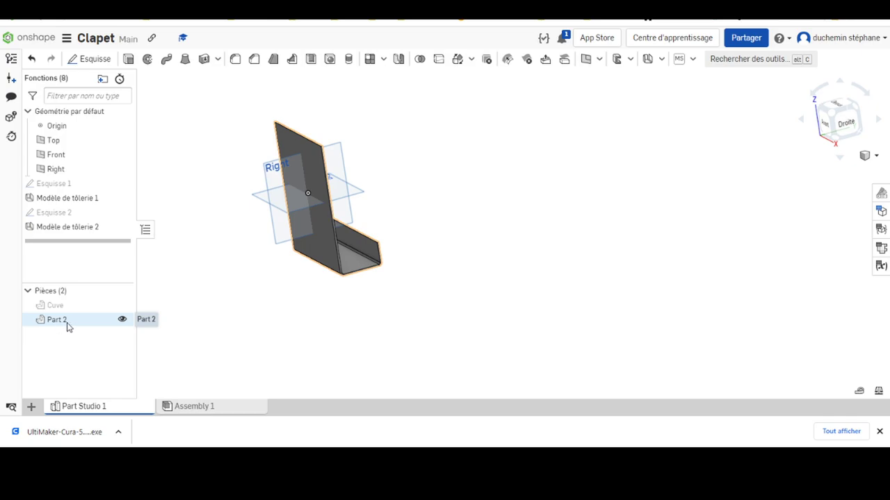
# Step: Orbit the model to inspect the new bent sheet-metal foot part
pyautogui.moveTo(345, 346)
pyautogui.mouseDown(button='right')
pyautogui.moveTo(349, 335)
pyautogui.moveTo(253, 360)
pyautogui.mouseUp(button='right')
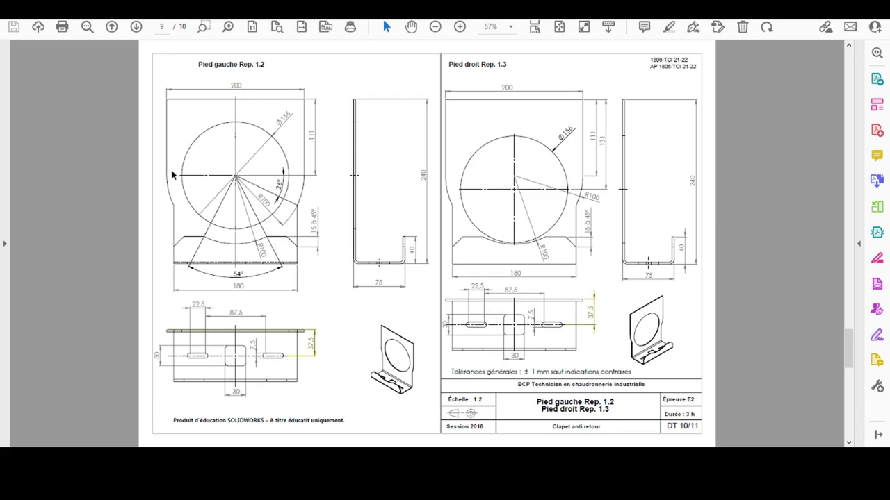
# Step: Scroll the Pied gauche Rep. 1.2 drawing in Acrobat to read it, then return to Onshape
pyautogui.keyDown('ctrl'); pyautogui.scroll(3, 278, 127); pyautogui.keyUp('ctrl')
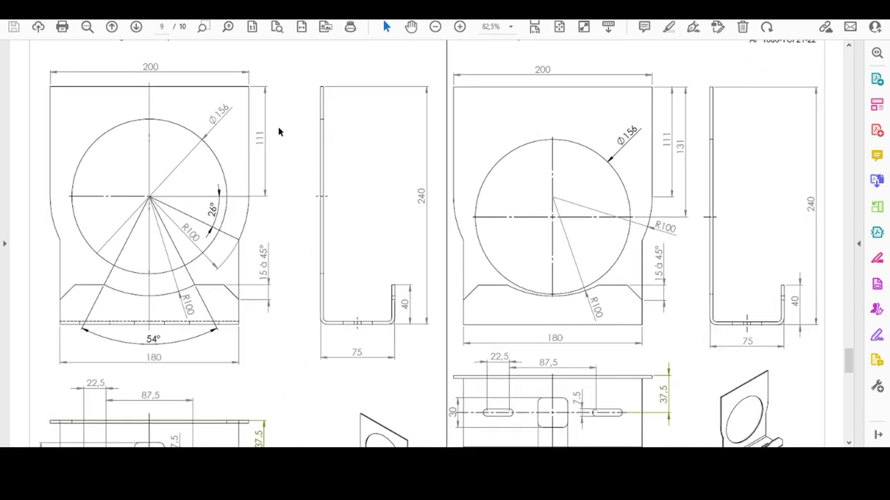
pyautogui.scroll(1, 195, 248)
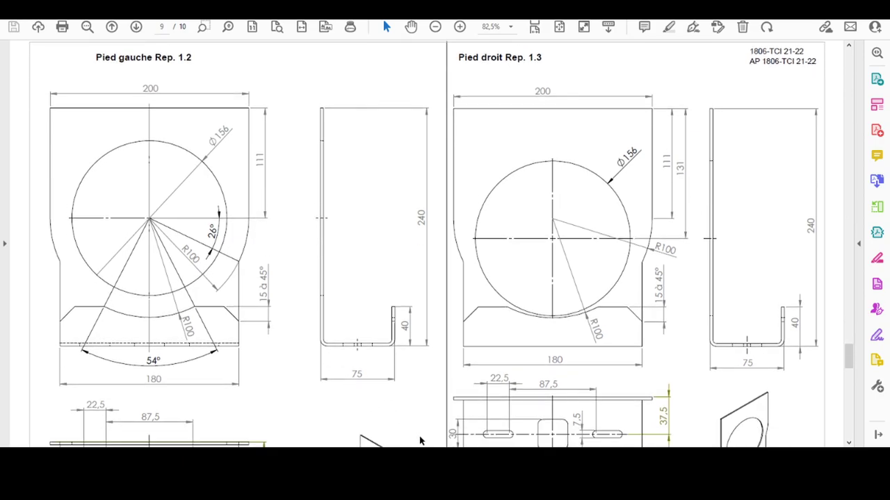
pyautogui.hotkey('alt', 'Tab')
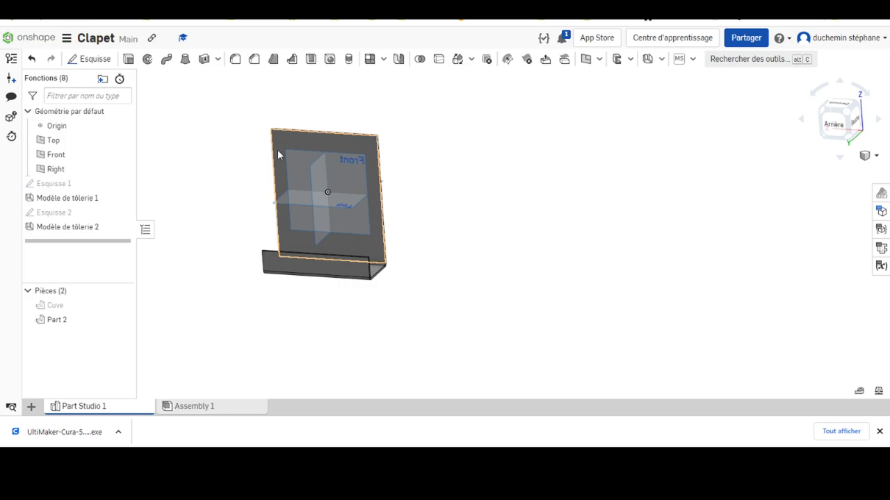
# Step: Start Esquisse 3 on the foot's large flat face, viewed normal and zoomed in on the part
pyautogui.click(279, 145)
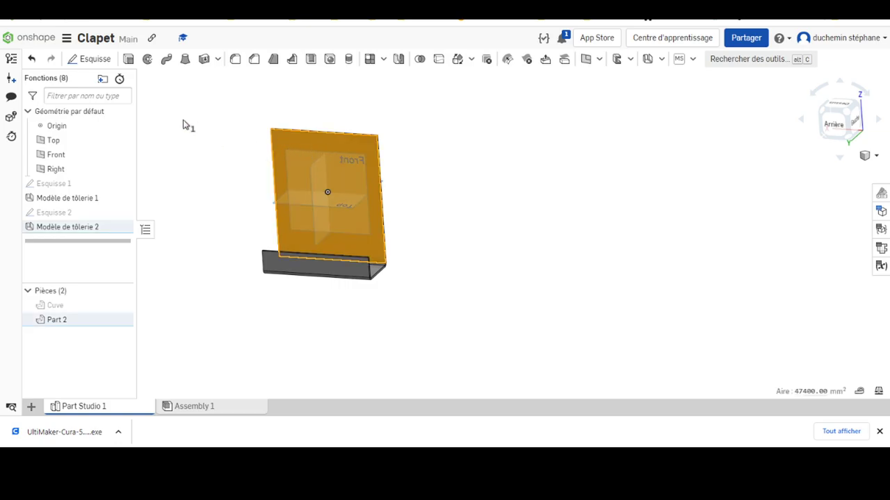
pyautogui.click(93, 58)
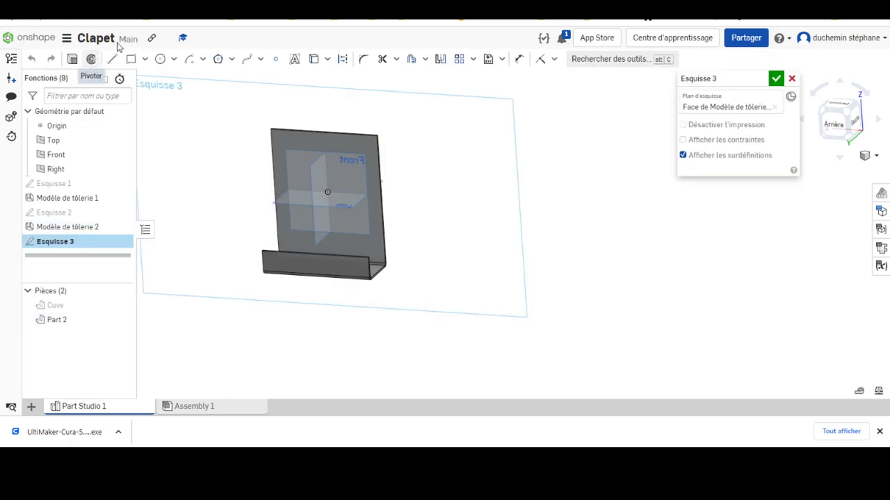
pyautogui.rightClick(158, 109)
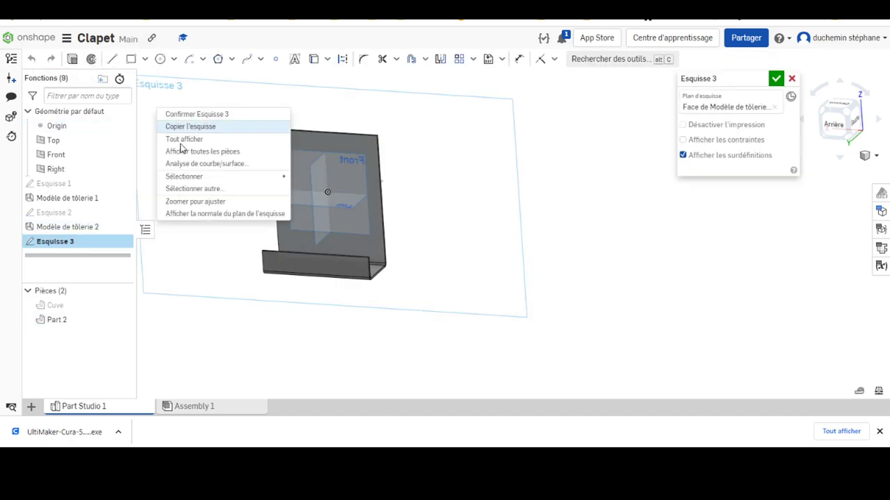
pyautogui.click(185, 214)
pyautogui.scroll(4, 575, 231)
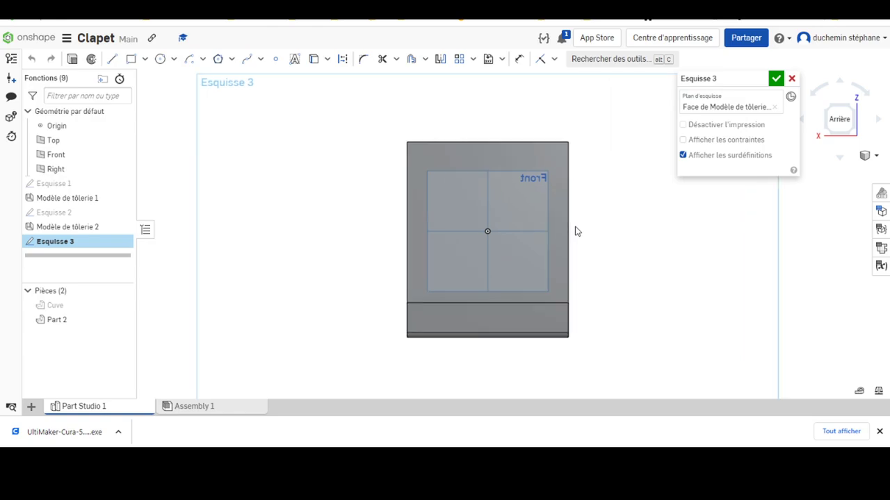
pyautogui.scroll(1, 561, 230)
pyautogui.moveTo(570, 230)
pyautogui.mouseDown(button='middle')
pyautogui.moveTo(487, 187)
pyautogui.moveTo(439, 197)
pyautogui.mouseUp(button='middle')
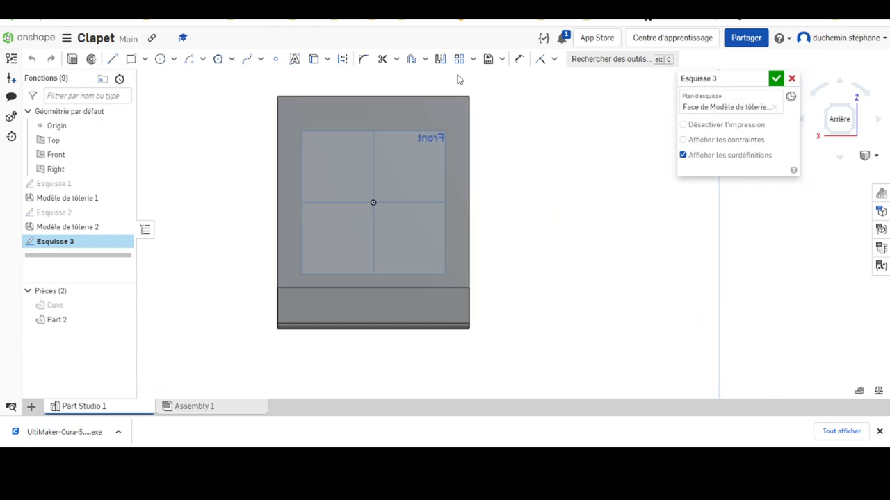
# Step: Draw a circle above the origin and place its centre 111 mm below the top edge
pyautogui.click(161, 60)
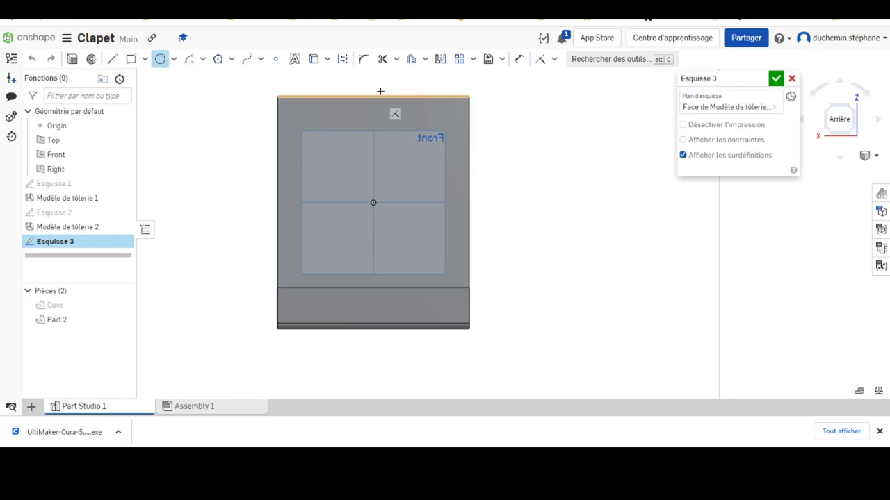
pyautogui.click(373, 171)
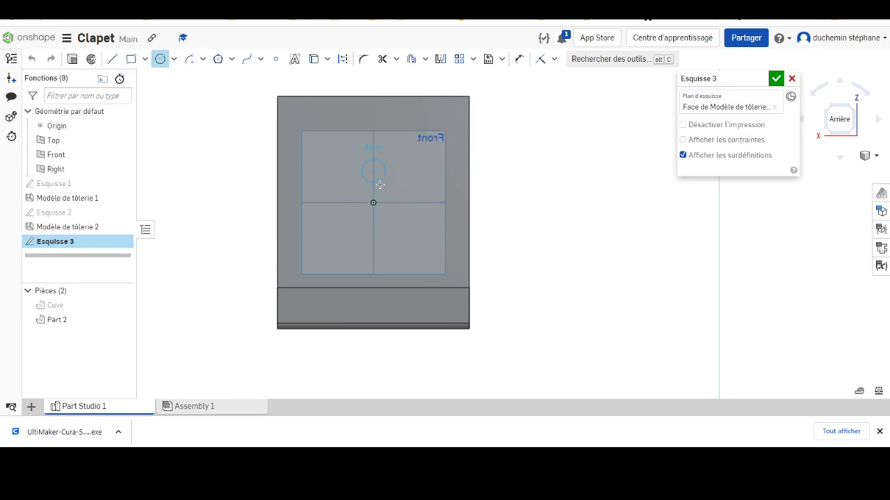
pyautogui.click(407, 235)
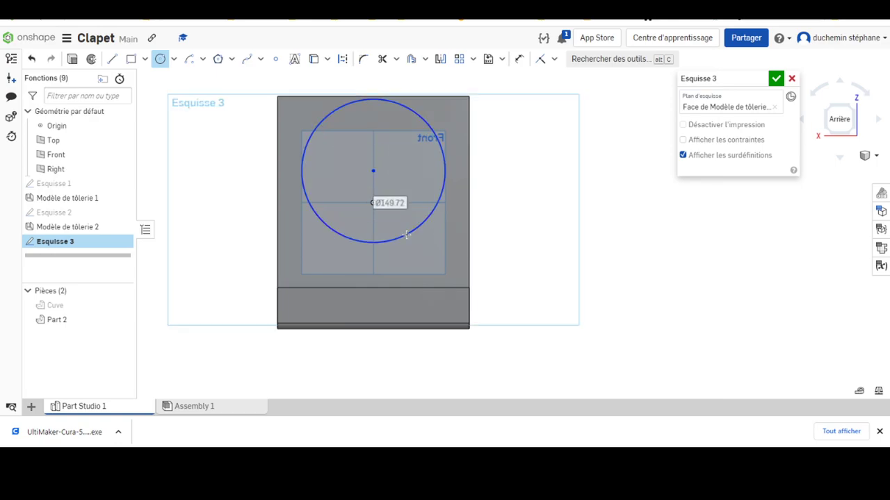
pyautogui.click(519, 60)
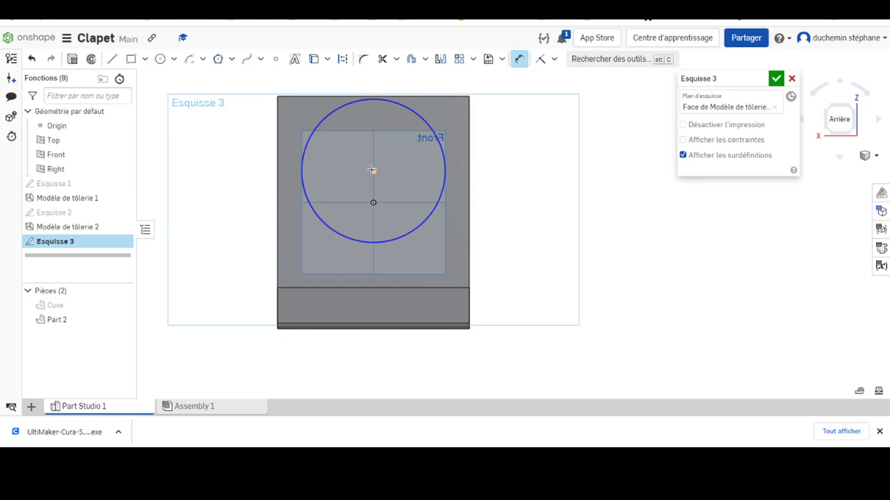
pyautogui.click(453, 95)
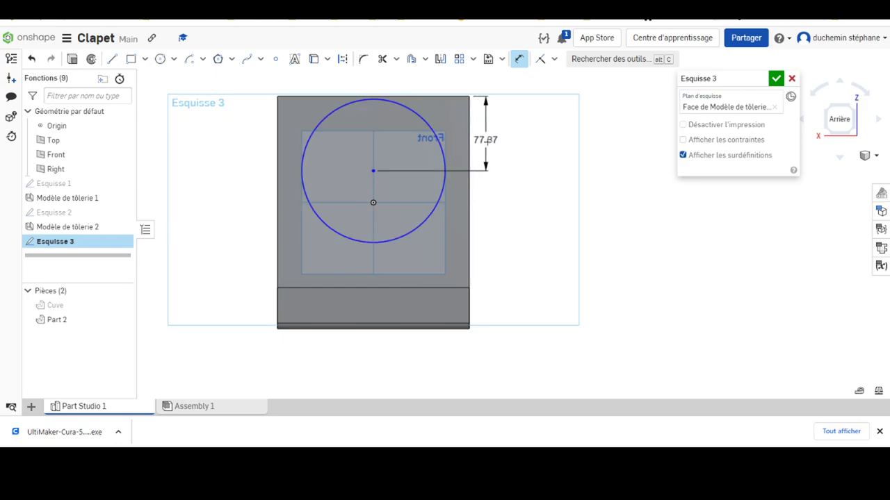
pyautogui.click(510, 135)
pyautogui.write('111')
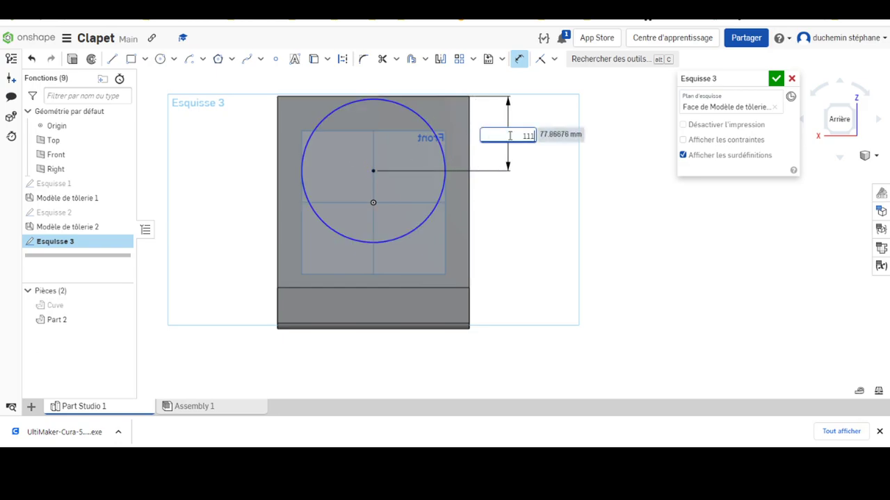
pyautogui.press('Return')
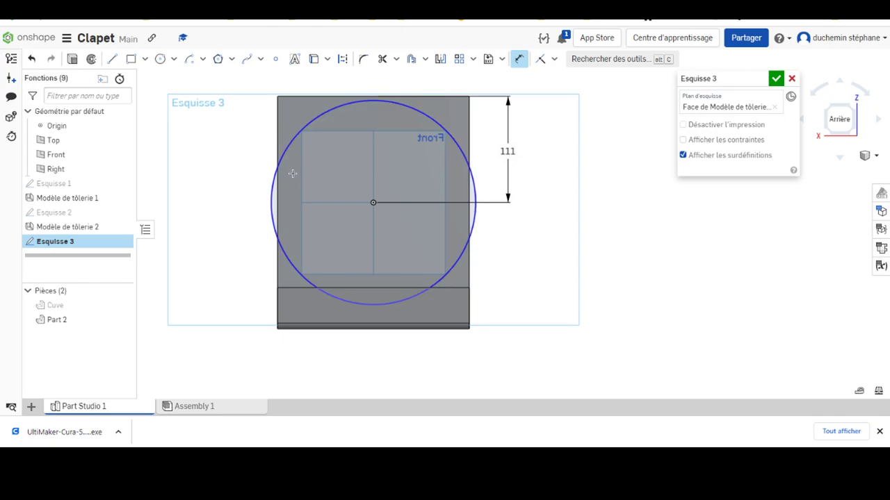
# Step: Set the circle diameter to 156, then return to a centred face-on sketch view
pyautogui.click(271, 198)
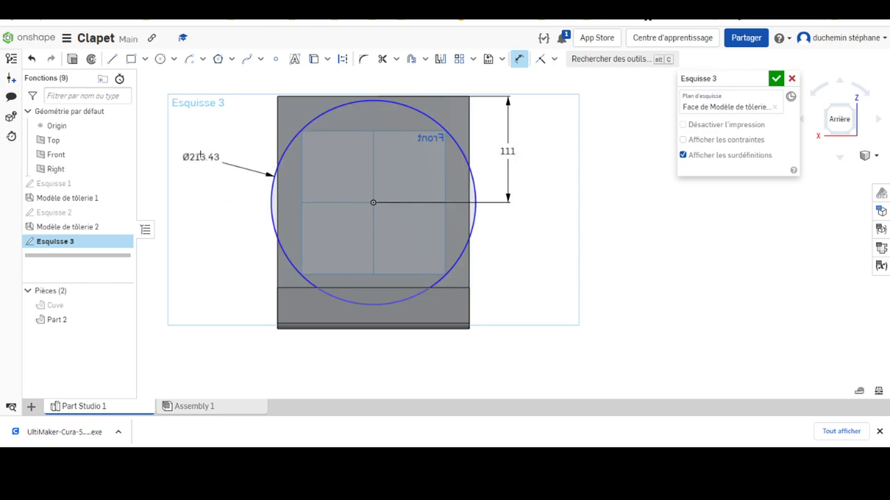
pyautogui.click(200, 155)
pyautogui.press('Return')
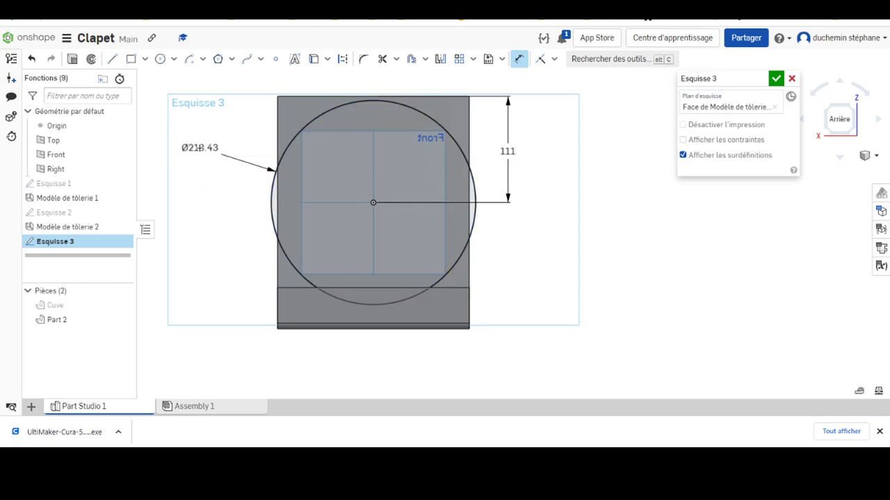
pyautogui.write('156')
pyautogui.press('Return')
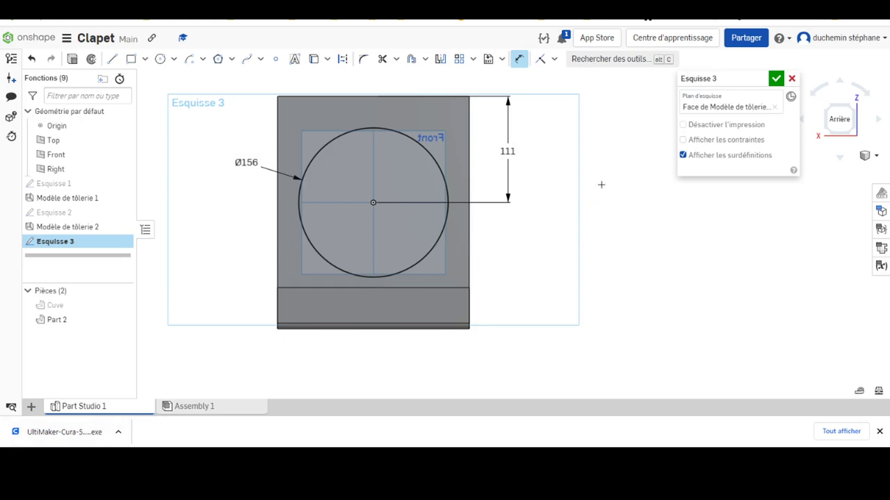
pyautogui.moveTo(593, 161)
pyautogui.mouseDown(button='right')
pyautogui.moveTo(572, 179)
pyautogui.moveTo(591, 175)
pyautogui.moveTo(542, 174)
pyautogui.mouseUp(button='right')
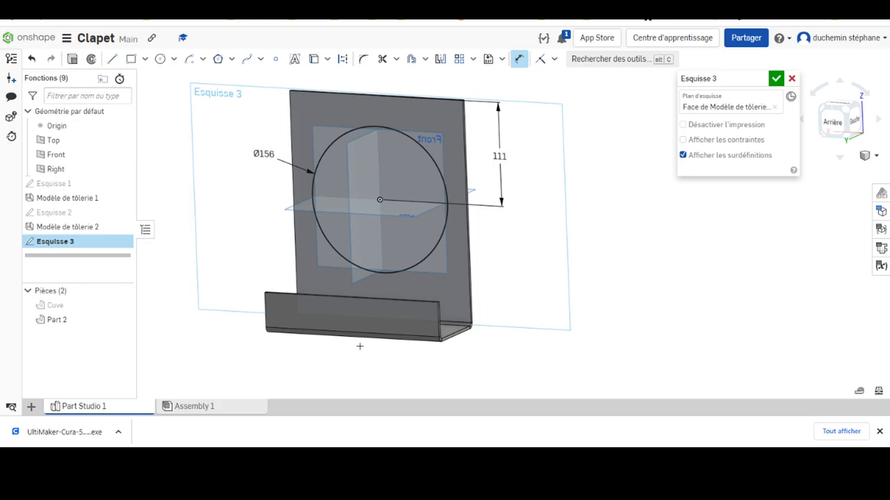
pyautogui.rightClick(220, 100)
pyautogui.click(230, 207)
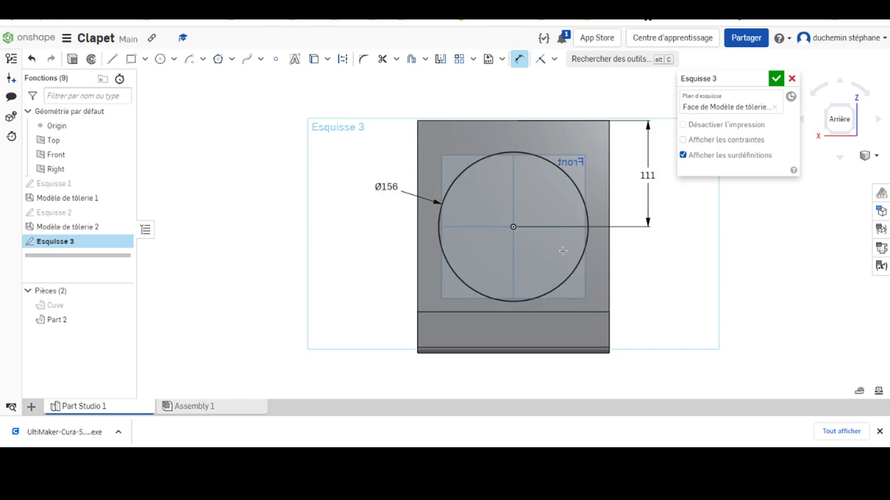
pyautogui.moveTo(601, 306); pyautogui.dragTo(425, 269, button='middle')
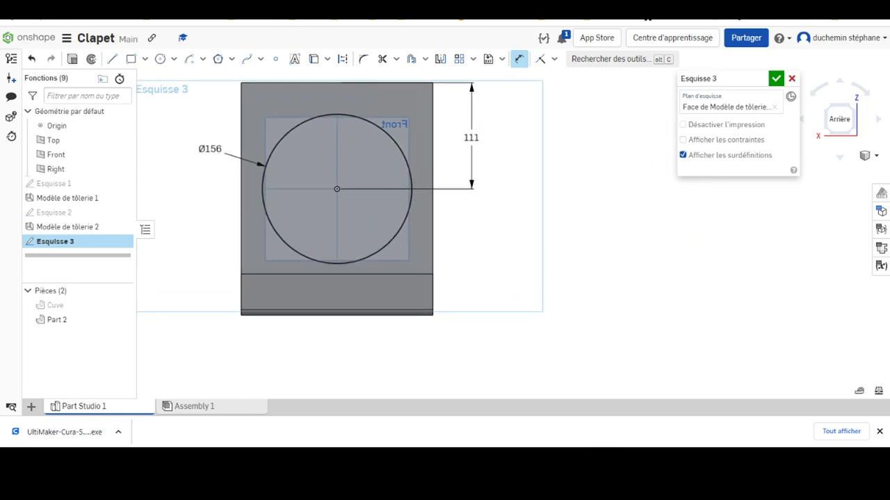
pyautogui.click(445, 410)
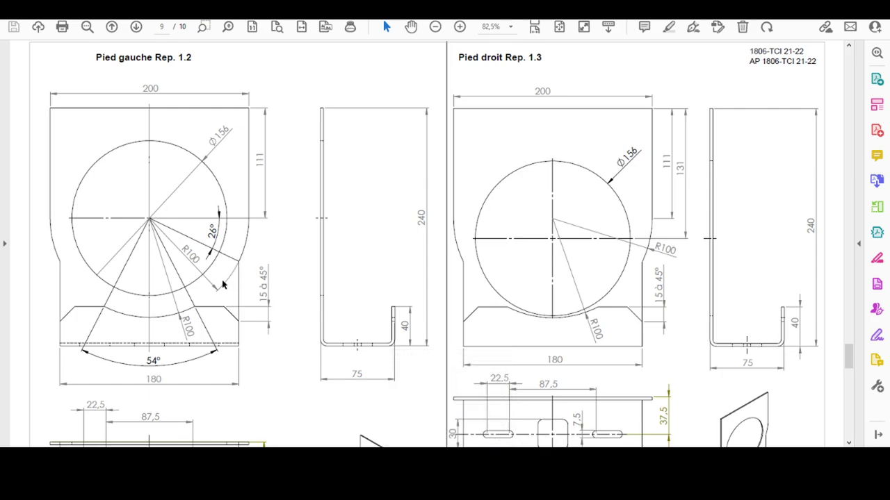
pyautogui.hotkey('alt', 'Tab')
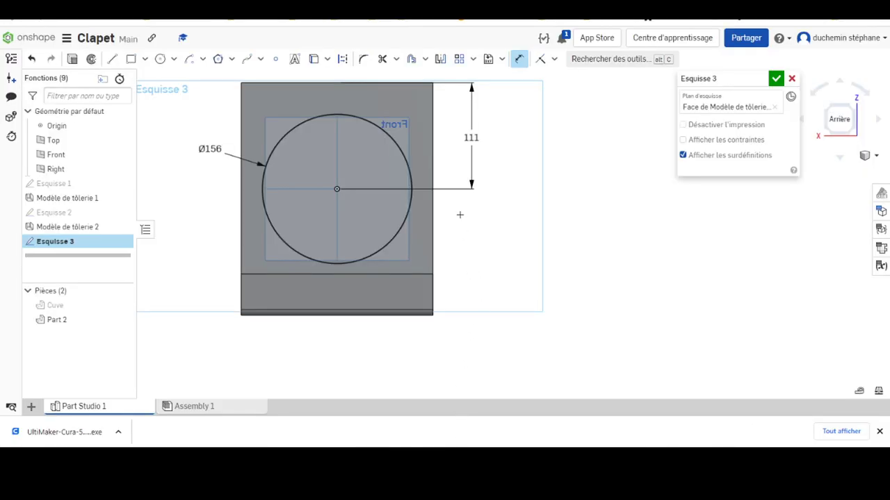
# Step: Draw a short vertical line starting near the face's bottom edge
pyautogui.click(112, 60)
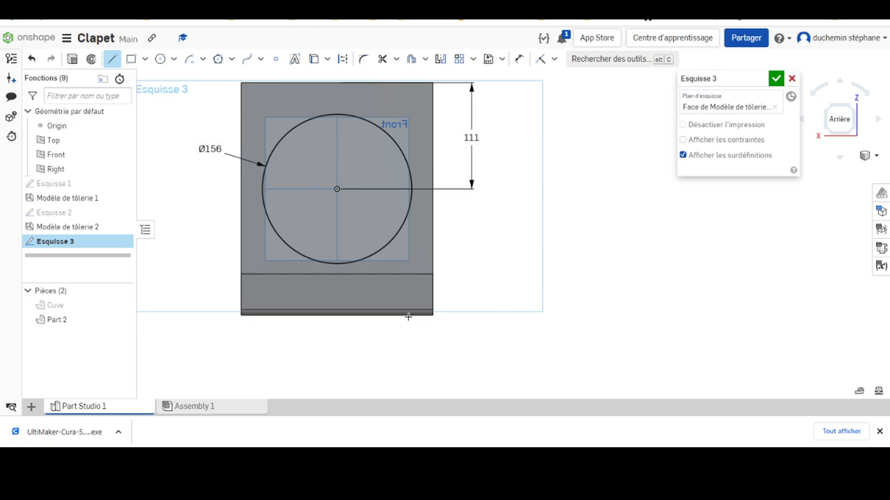
pyautogui.click(408, 316)
pyautogui.press('Escape')
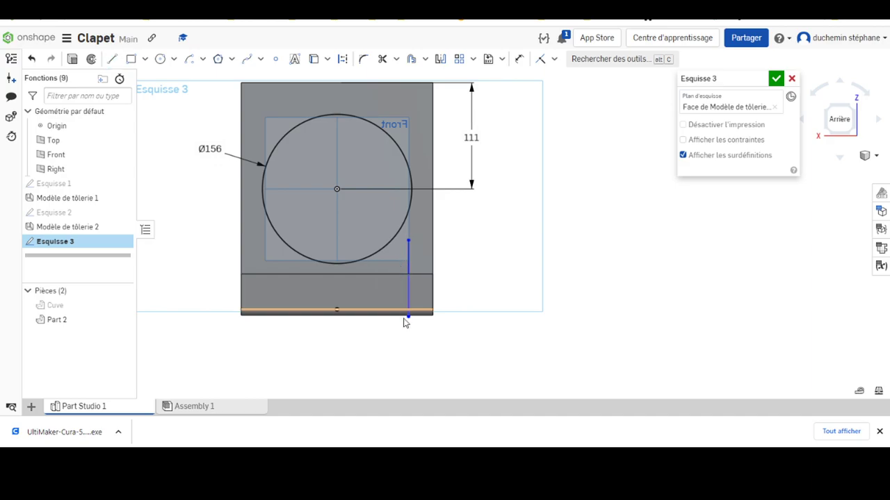
pyautogui.scroll(-3, 413, 332)
pyautogui.scroll(5, 422, 334)
pyautogui.scroll(4, 420, 333)
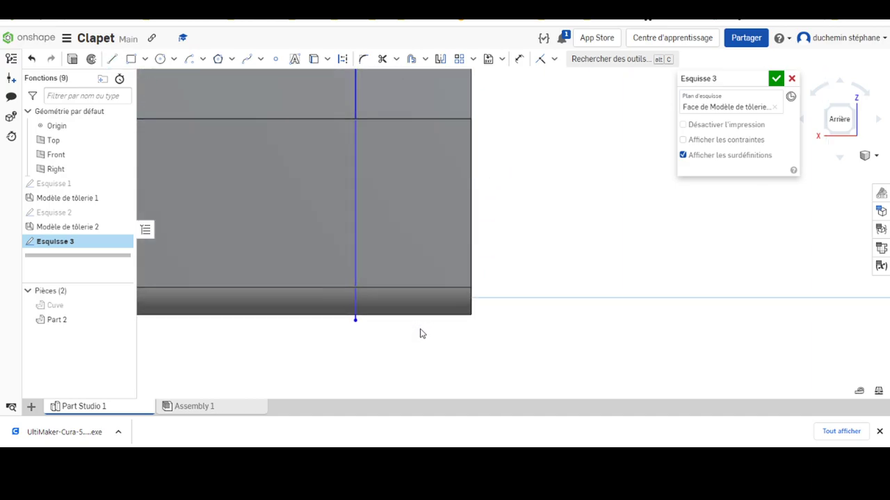
# Step: Make the line's lower end coincident with the bottom edge, showing the circle and 111 dimension
pyautogui.click(382, 315)
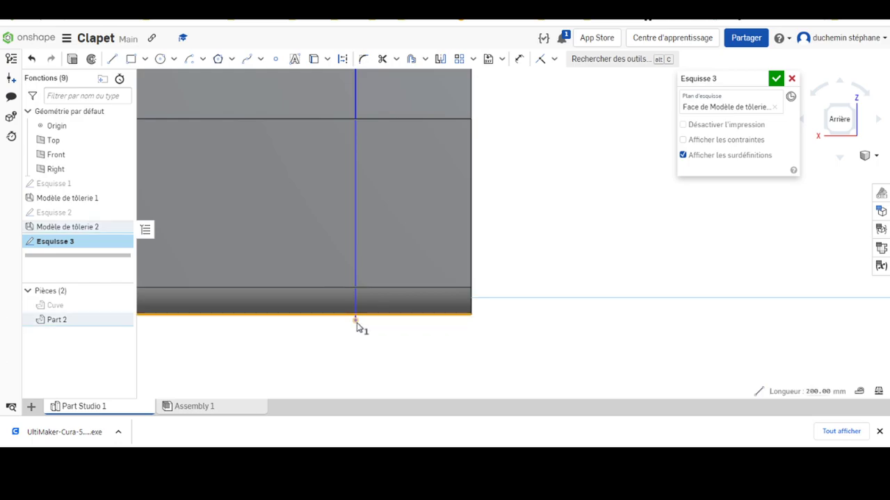
pyautogui.click(544, 62)
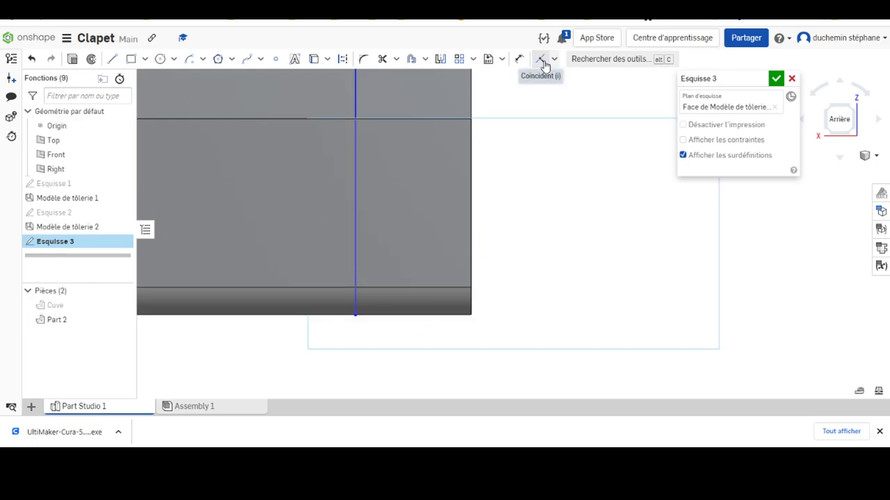
pyautogui.scroll(-5, 376, 213)
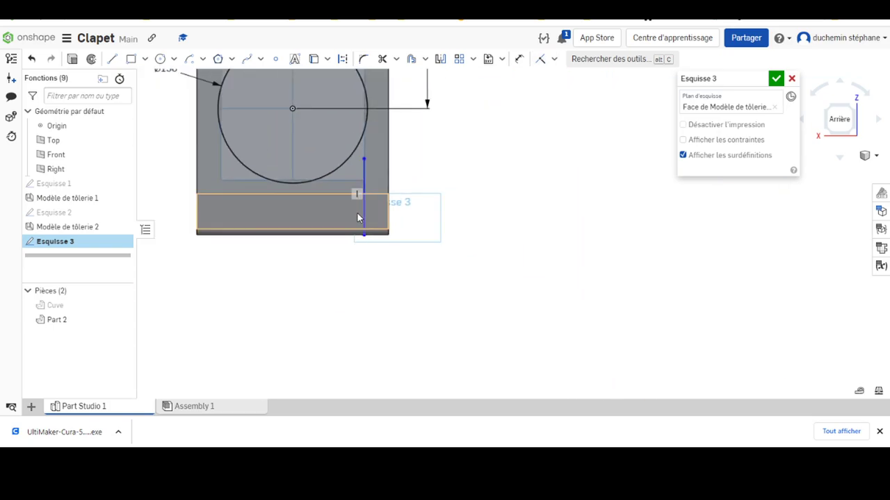
pyautogui.moveTo(335, 204); pyautogui.dragTo(358, 242, button='middle')
pyautogui.scroll(2, 410, 180)
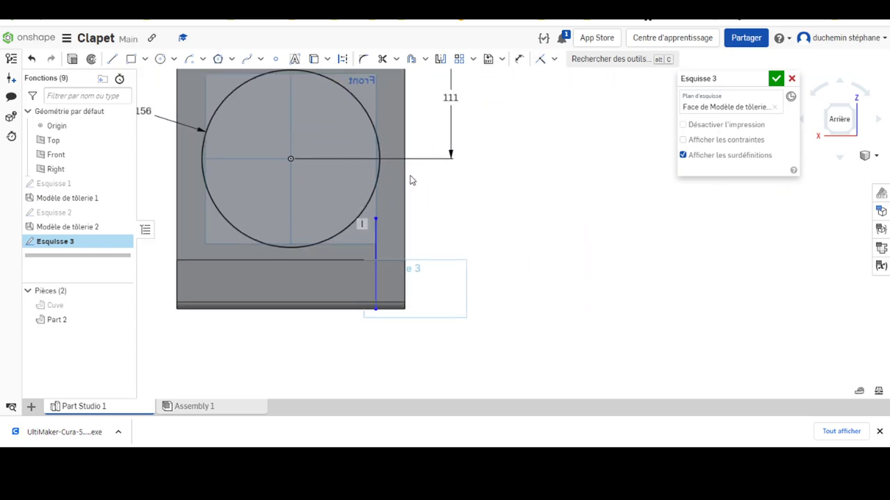
pyautogui.scroll(2, 411, 180)
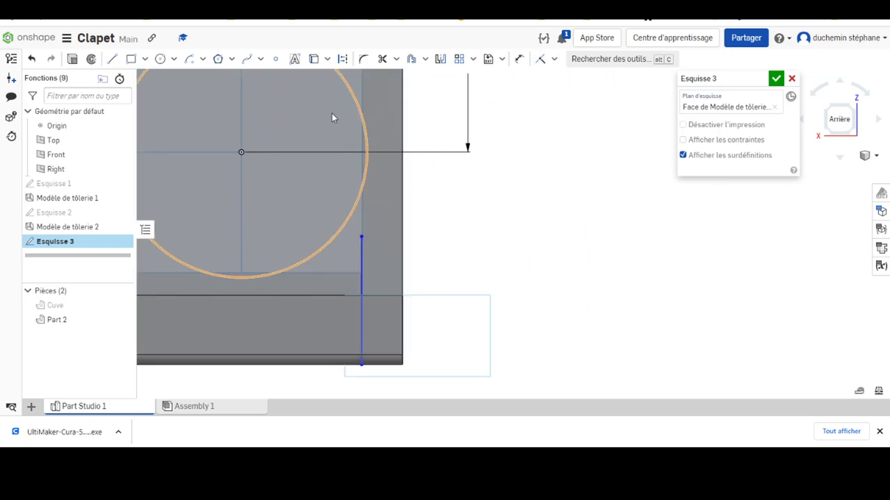
# Step: Draw a centre-point arc around the circle's centre, from the right edge down toward the bottom
pyautogui.click(193, 61)
pyautogui.click(240, 151)
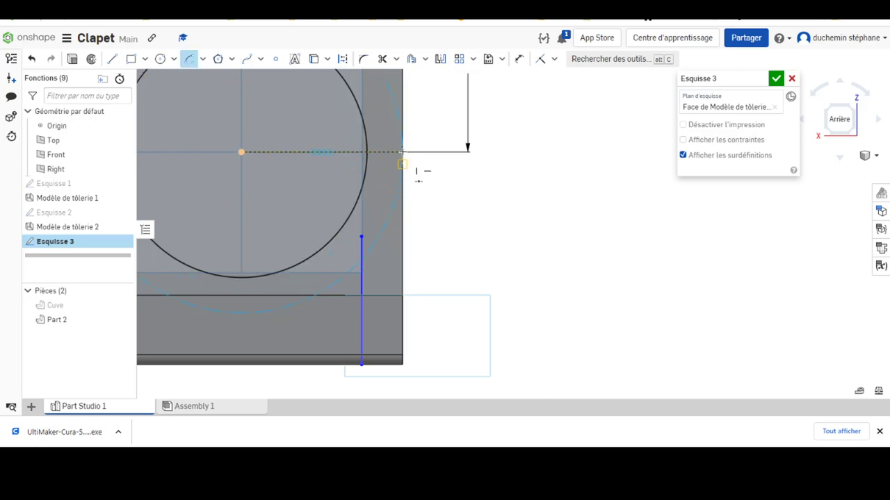
pyautogui.click(403, 152)
pyautogui.click(317, 285)
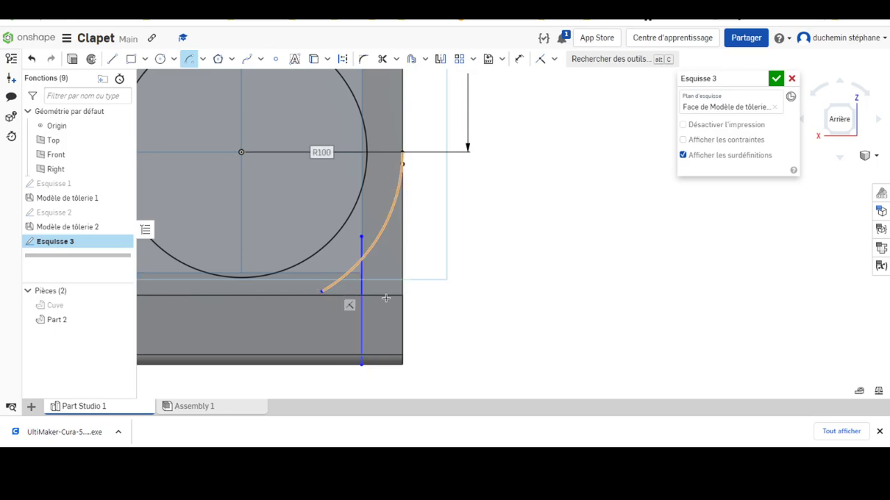
pyautogui.press('Escape')
pyautogui.scroll(-5, 400, 198)
pyautogui.scroll(2, 396, 191)
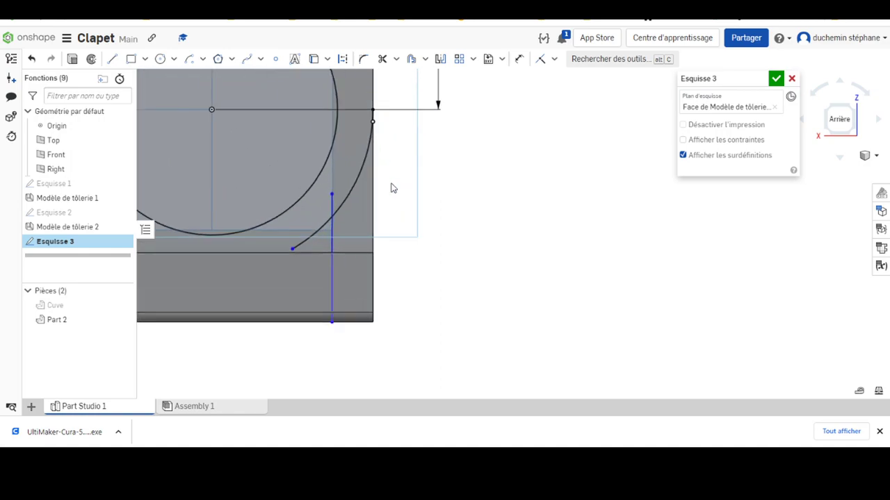
pyautogui.scroll(2, 391, 187)
pyautogui.scroll(2, 417, 230)
pyautogui.scroll(1, 447, 288)
pyautogui.scroll(-3, 434, 222)
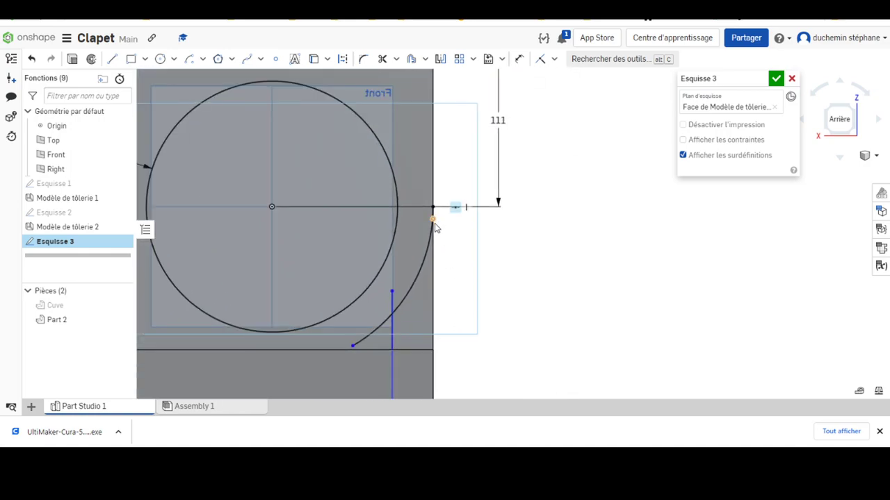
pyautogui.scroll(3, 429, 225)
pyautogui.scroll(1, 428, 224)
# Step: Put the arc's upper end on the horizontal line and dimension its radius R100
pyautogui.moveTo(432, 202); pyautogui.dragTo(466, 314)
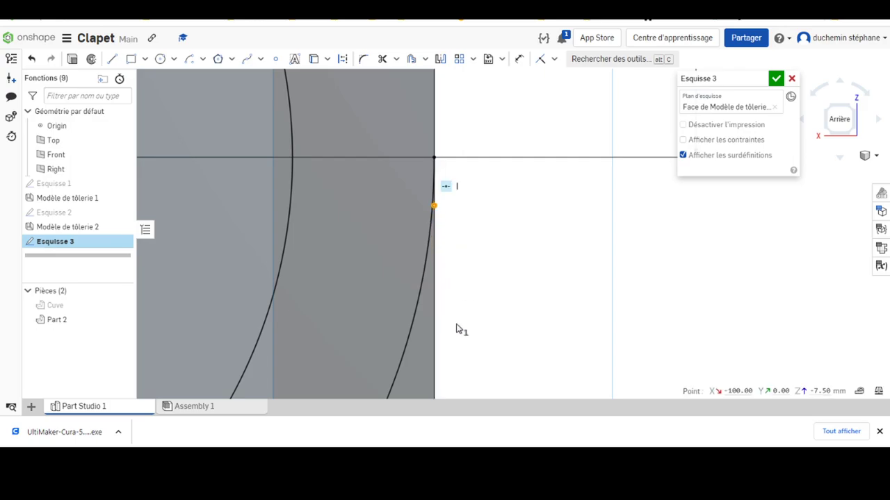
pyautogui.press('i')
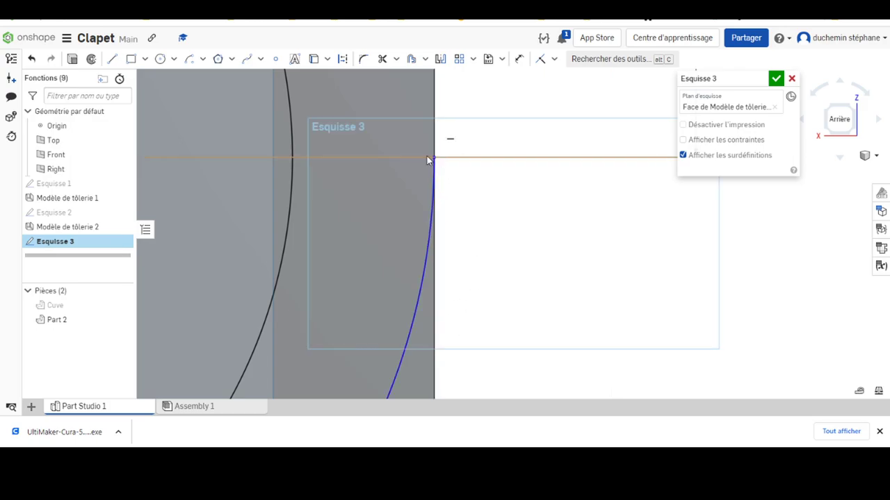
pyautogui.moveTo(434, 177); pyautogui.dragTo(511, 188)
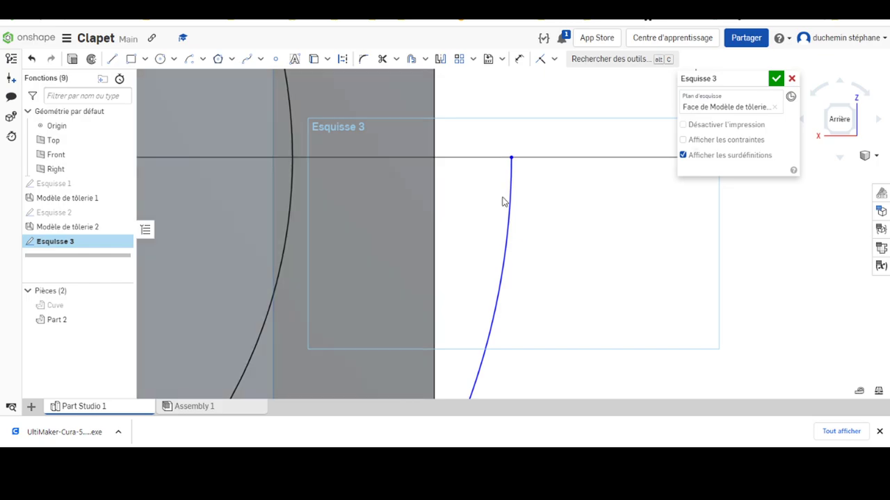
pyautogui.click(519, 58)
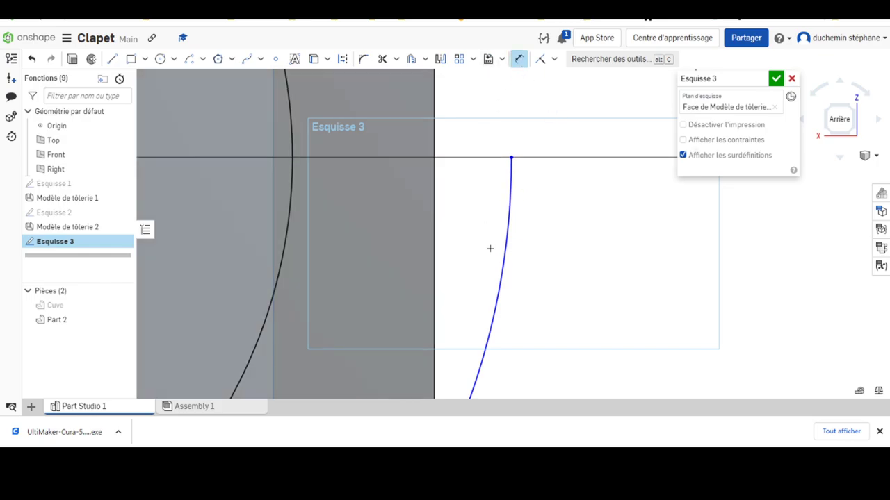
pyautogui.click(496, 283)
pyautogui.click(549, 292)
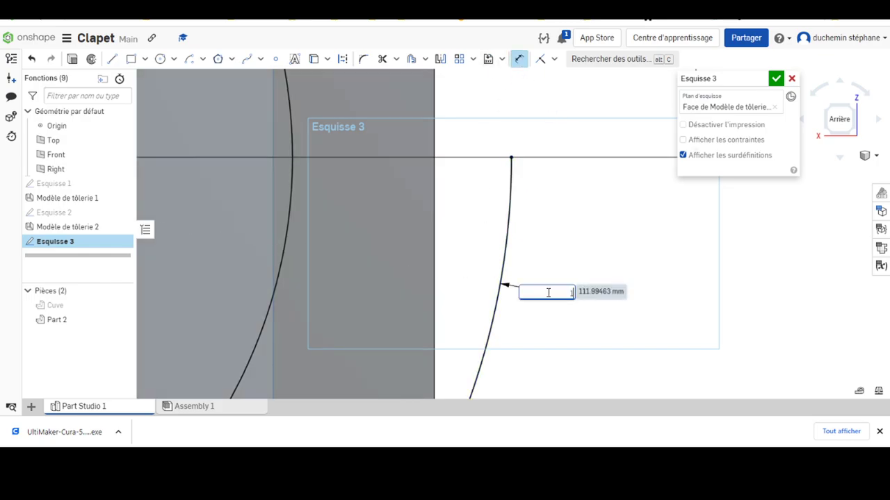
pyautogui.write('100')
pyautogui.press('Return')
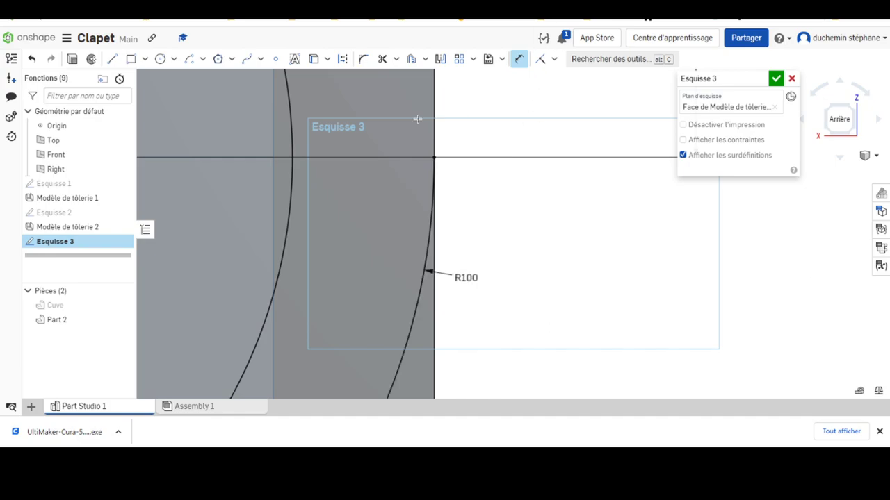
pyautogui.scroll(-3, 446, 176)
pyautogui.scroll(-1, 453, 229)
pyautogui.moveTo(452, 244)
pyautogui.mouseDown(button='middle')
pyautogui.moveTo(447, 200)
pyautogui.moveTo(408, 147)
pyautogui.mouseUp(button='middle')
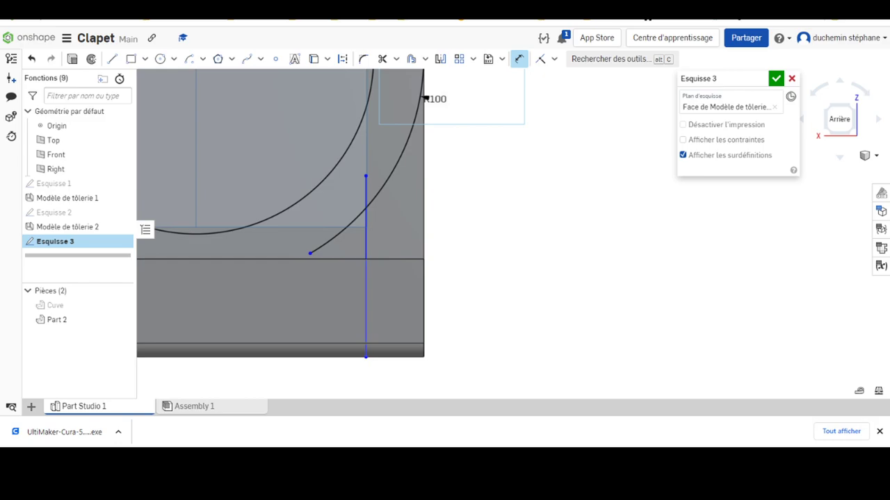
# Step: Draw lines from the vertical line's base along the bottom edge, then up the right edge to the arc
pyautogui.click(106, 60)
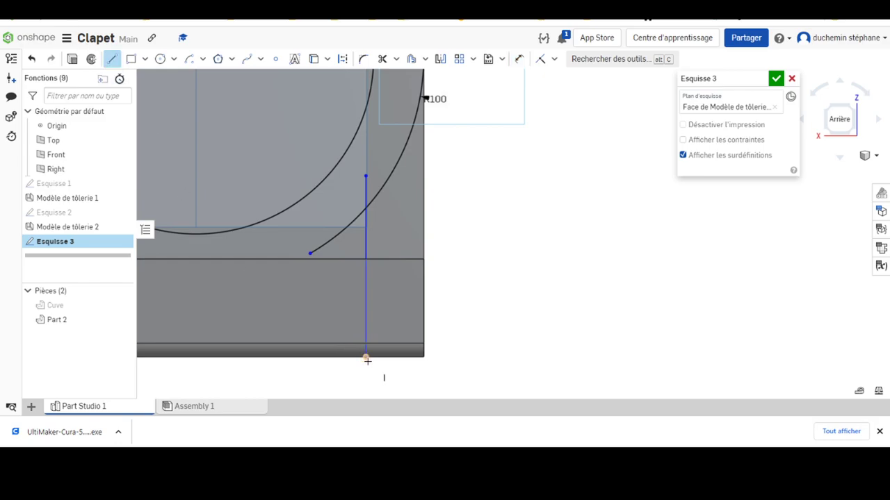
pyautogui.click(366, 358)
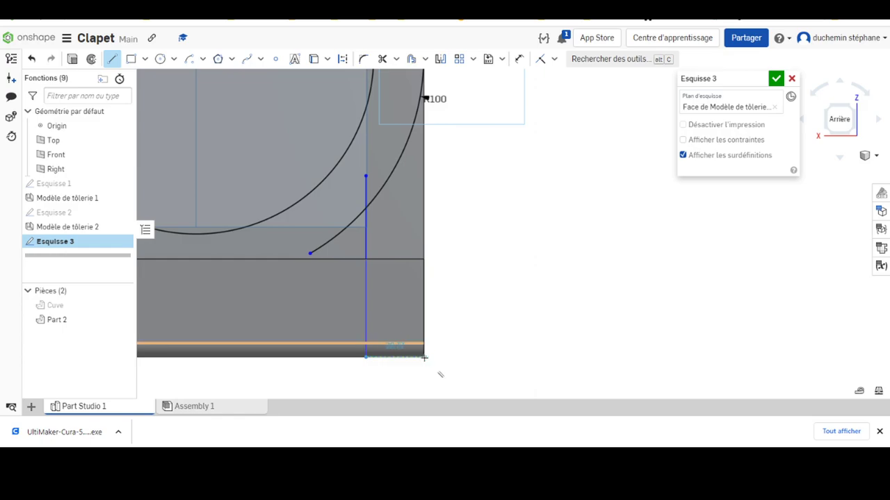
pyautogui.click(424, 358)
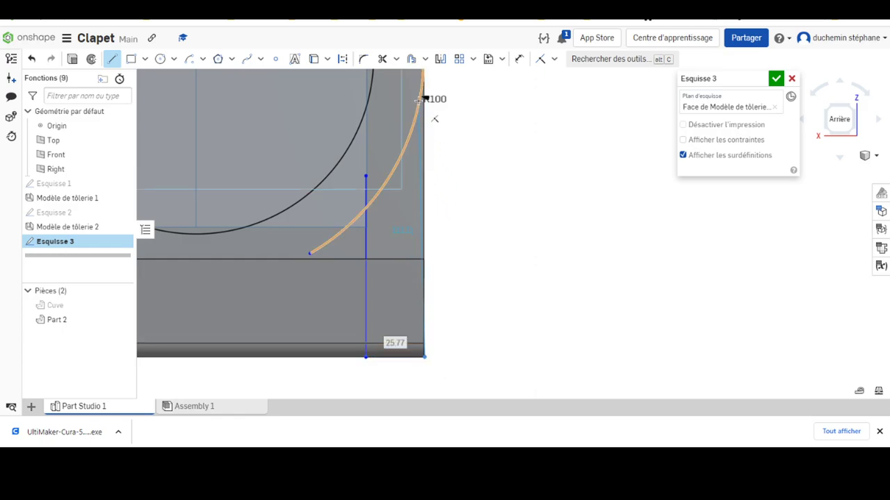
pyautogui.scroll(3, 421, 282)
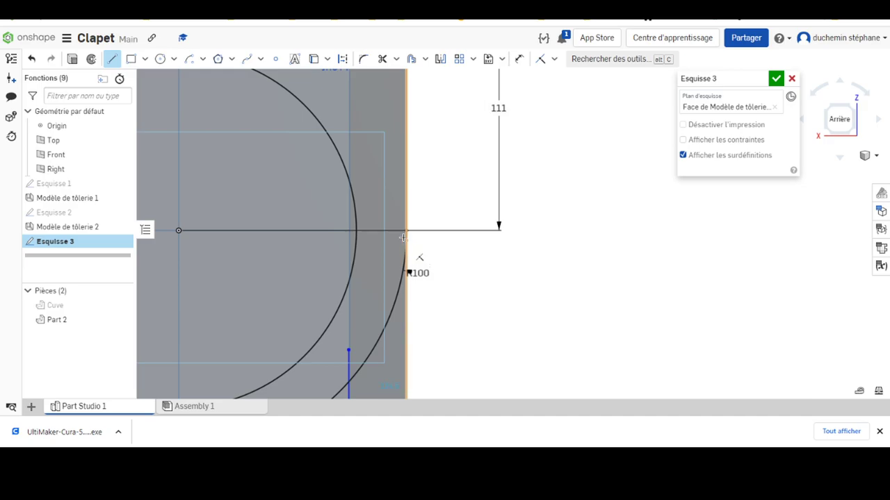
pyautogui.click(406, 230)
pyautogui.press('Escape')
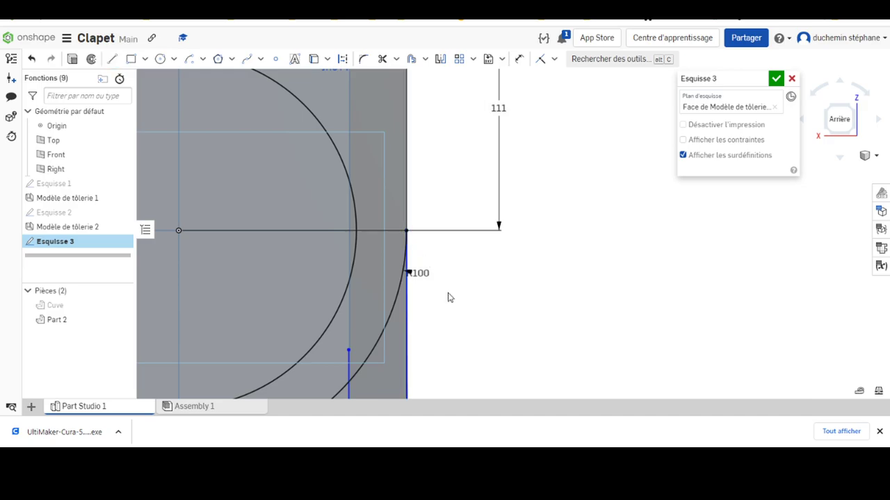
pyautogui.press('f')
# Step: Constrain the right-hand line coincident with the part's right edge
pyautogui.scroll(3, 445, 264)
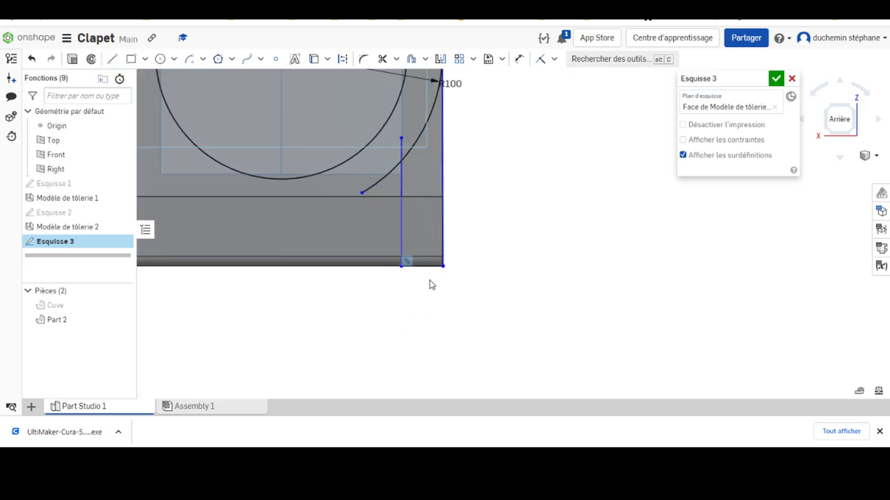
pyautogui.scroll(3, 438, 278)
pyautogui.scroll(2, 417, 320)
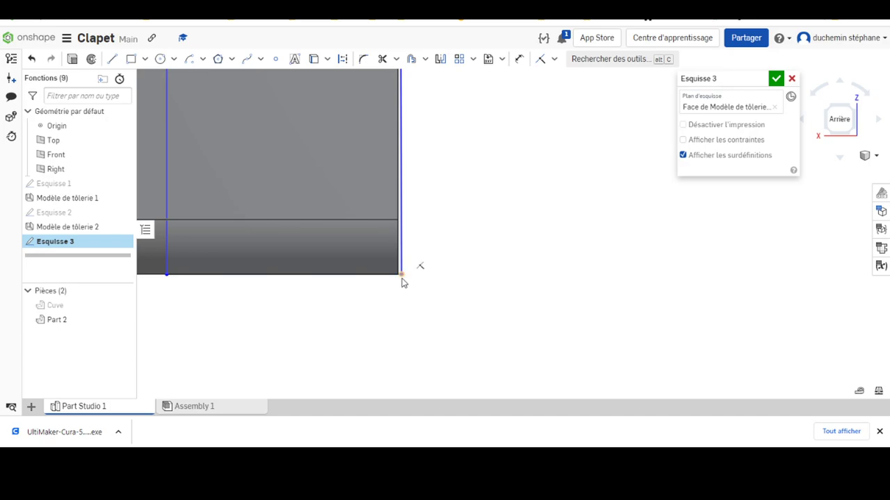
pyautogui.moveTo(401, 272)
pyautogui.mouseDown()
pyautogui.moveTo(397, 284)
pyautogui.moveTo(452, 277)
pyautogui.mouseUp()
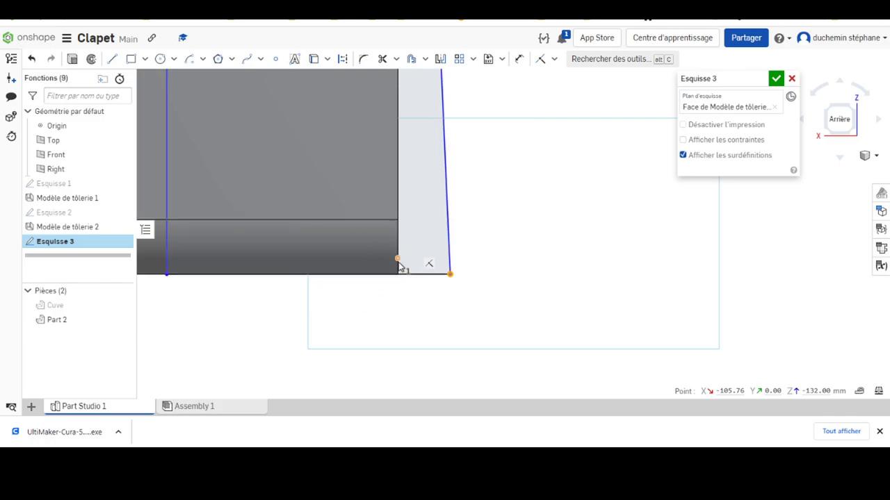
pyautogui.click(398, 181)
pyautogui.click(540, 59)
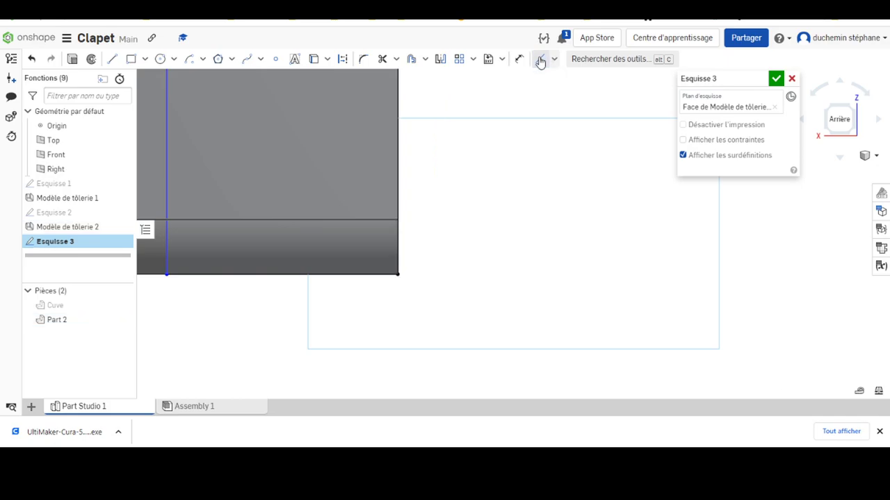
pyautogui.scroll(3, 260, 208)
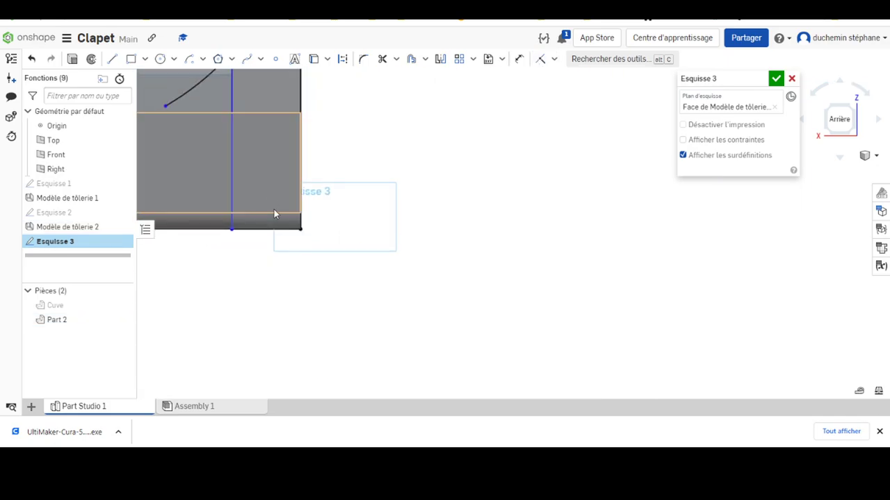
pyautogui.scroll(-2, 420, 303)
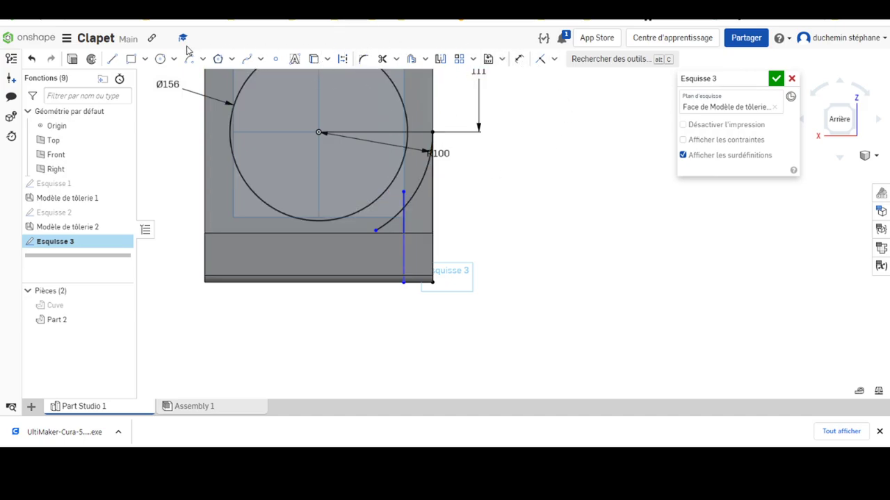
# Step: Trim the arc's tail past the vertical line and the line stub above the arc
pyautogui.click(382, 59)
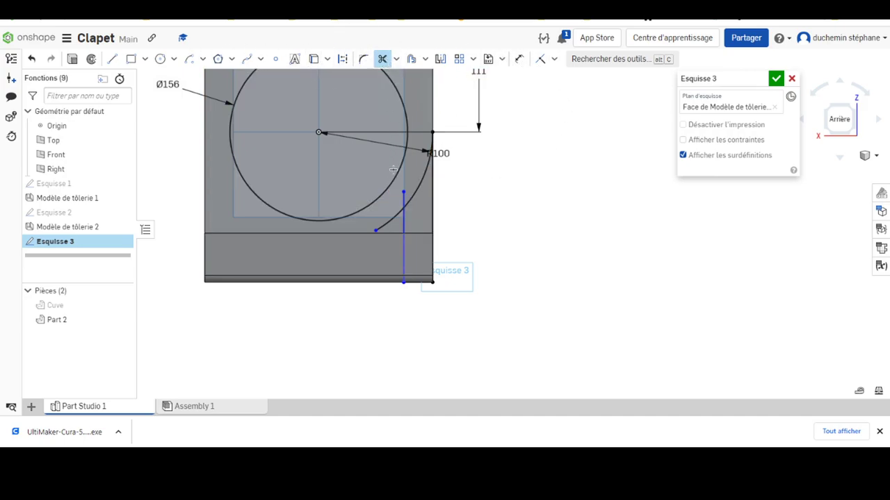
pyautogui.click(392, 222)
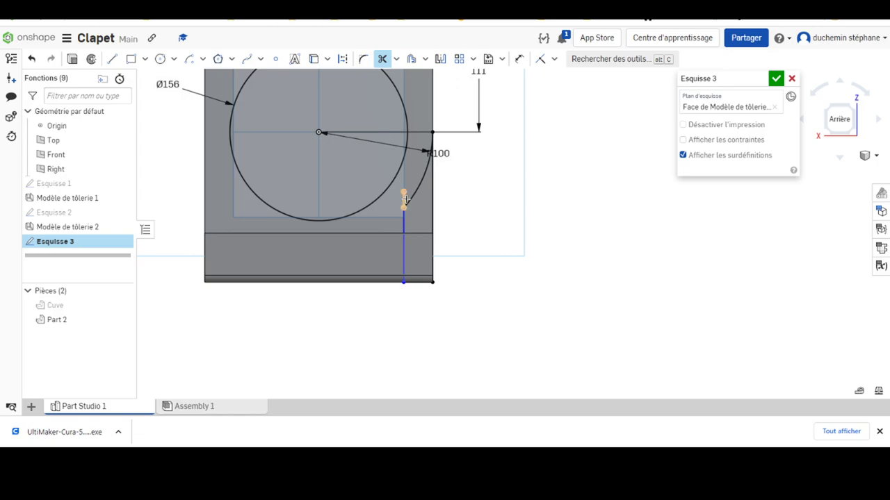
pyautogui.click(405, 199)
pyautogui.scroll(3, 313, 264)
pyautogui.scroll(-4, 325, 230)
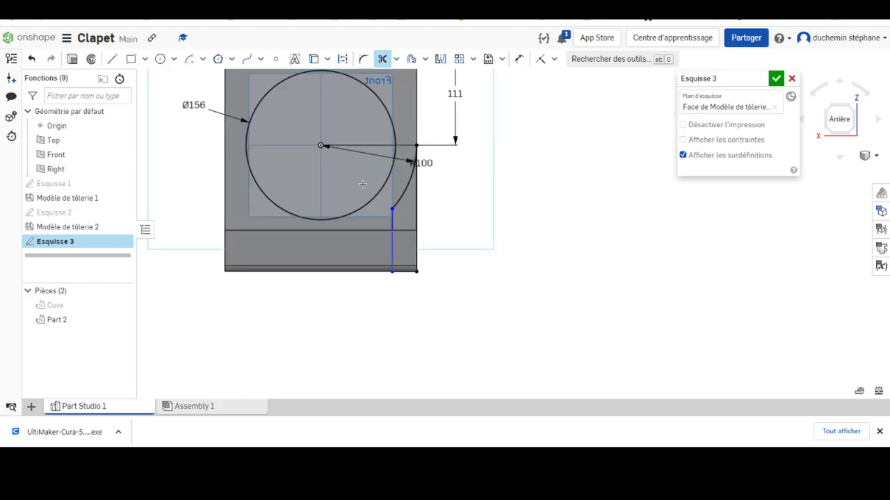
pyautogui.click(355, 79)
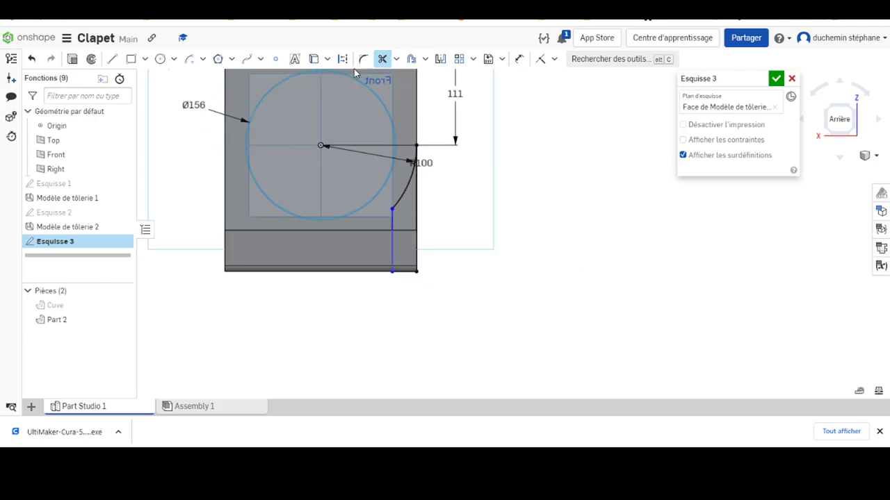
# Step: Mirror the short vertical line and R100 arc about the vertical centre line to the left side
pyautogui.click(441, 60)
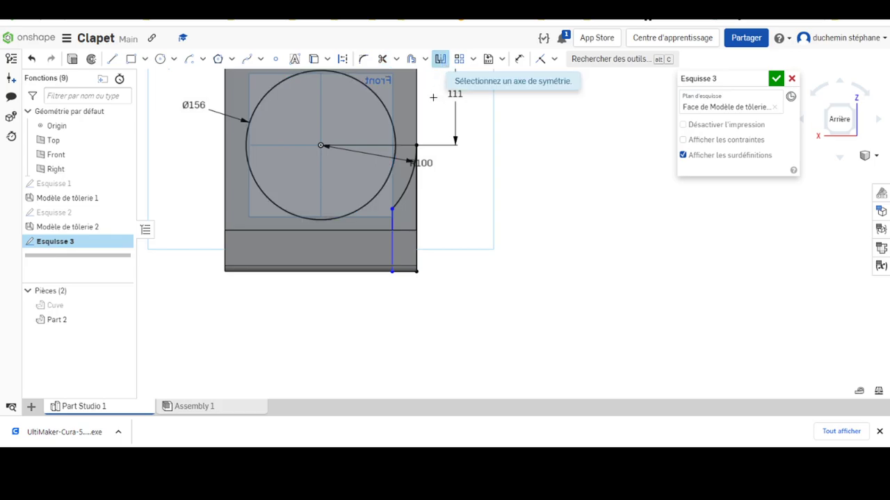
pyautogui.click(320, 115)
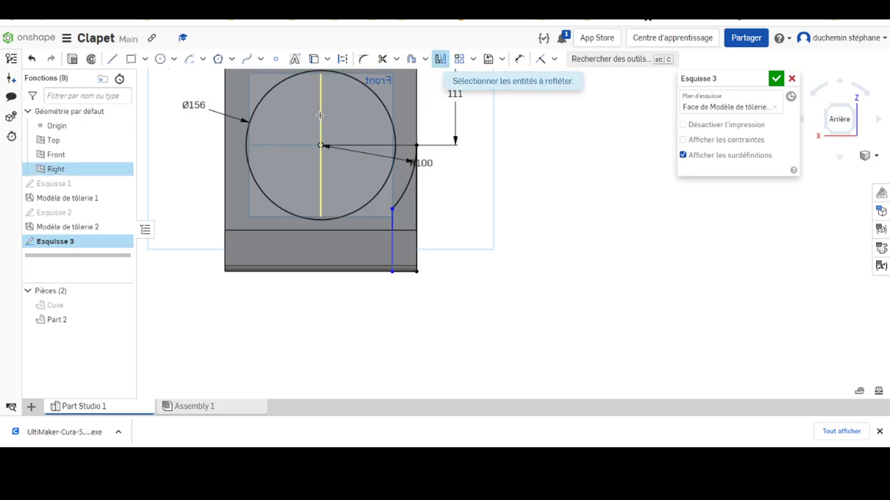
pyautogui.click(394, 244)
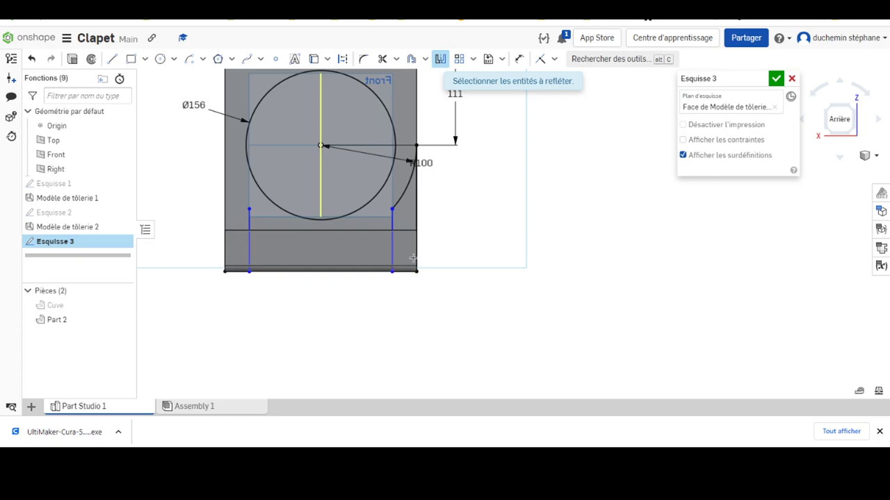
pyautogui.click(416, 225)
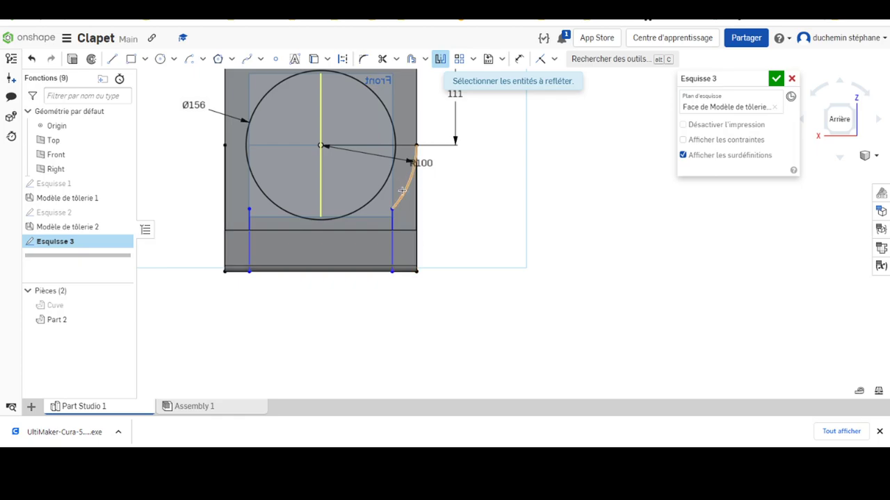
pyautogui.click(403, 195)
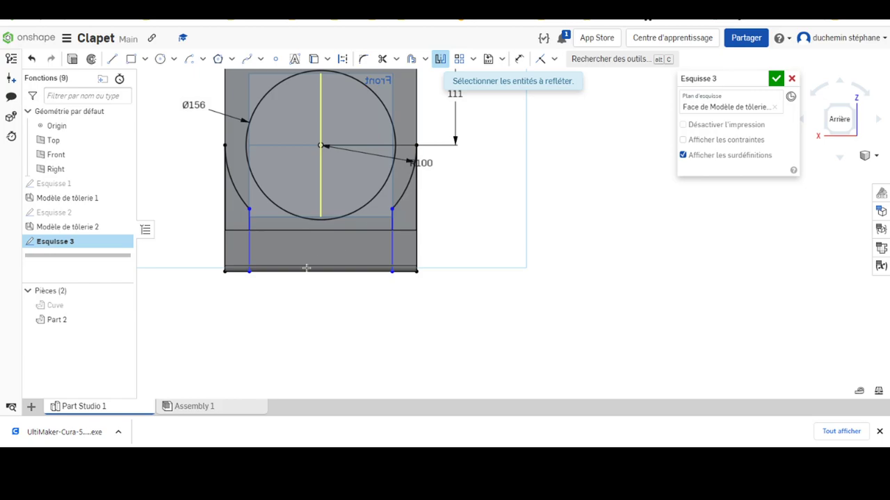
pyautogui.click(519, 60)
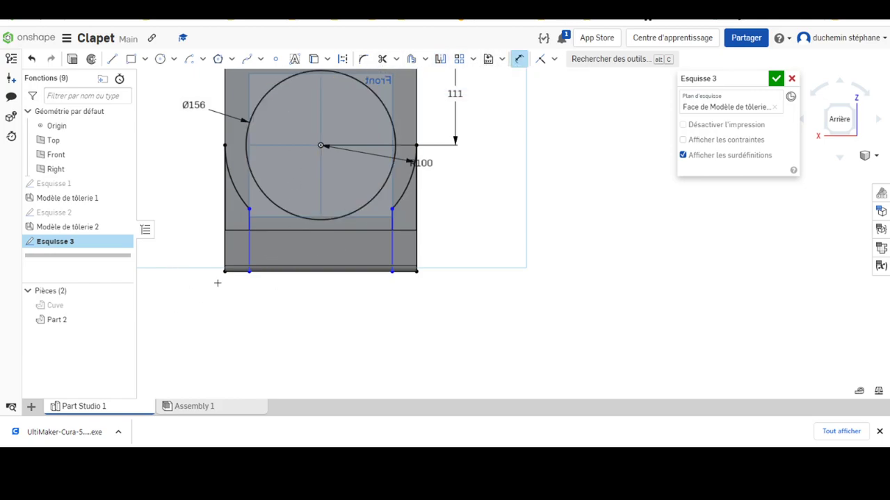
pyautogui.click(249, 251)
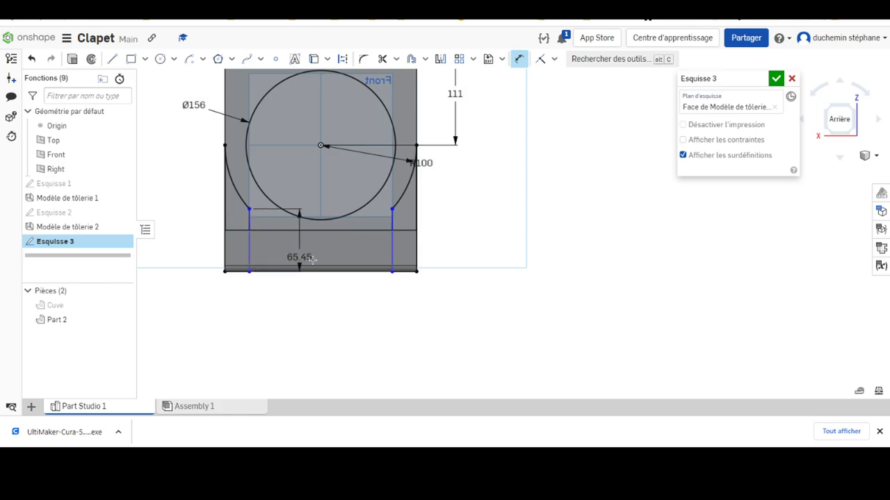
# Step: Dimension the spacing between the two lower vertical lines as 180 mm
pyautogui.click(393, 256)
pyautogui.click(330, 303)
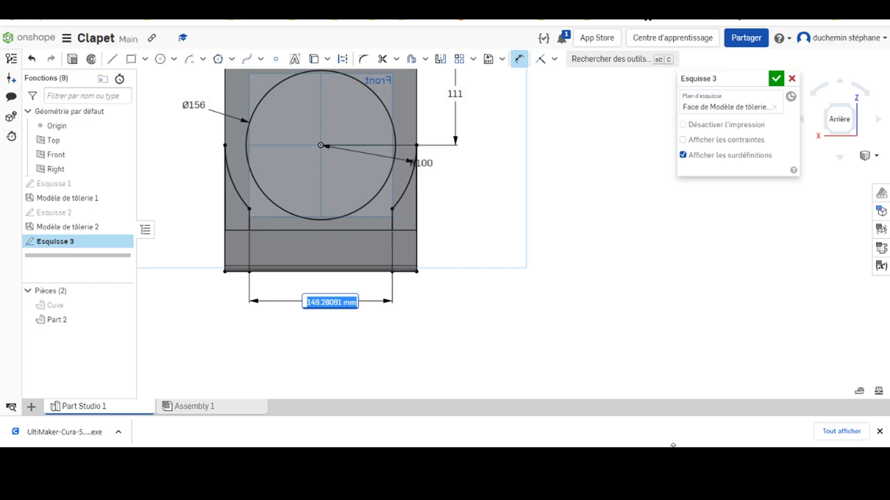
pyautogui.hotkey('alt', 'Tab')
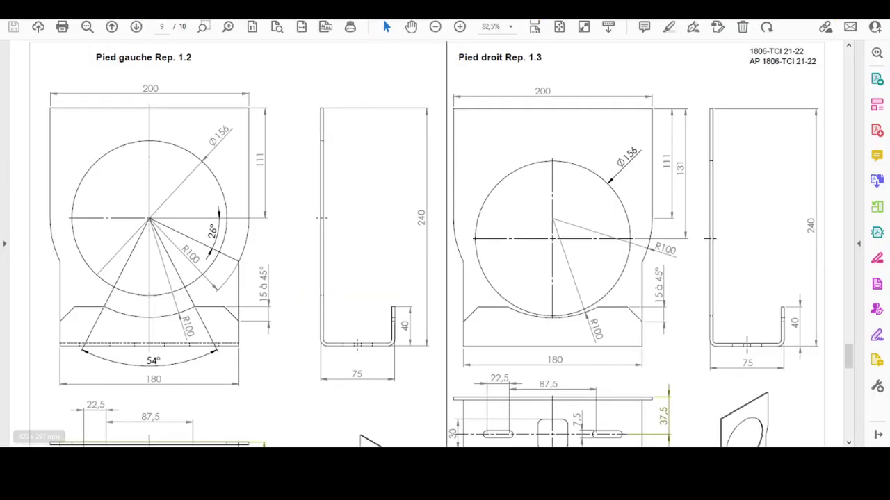
pyautogui.hotkey('alt', 'Tab')
pyautogui.doubleClick(340, 305)
pyautogui.write('180')
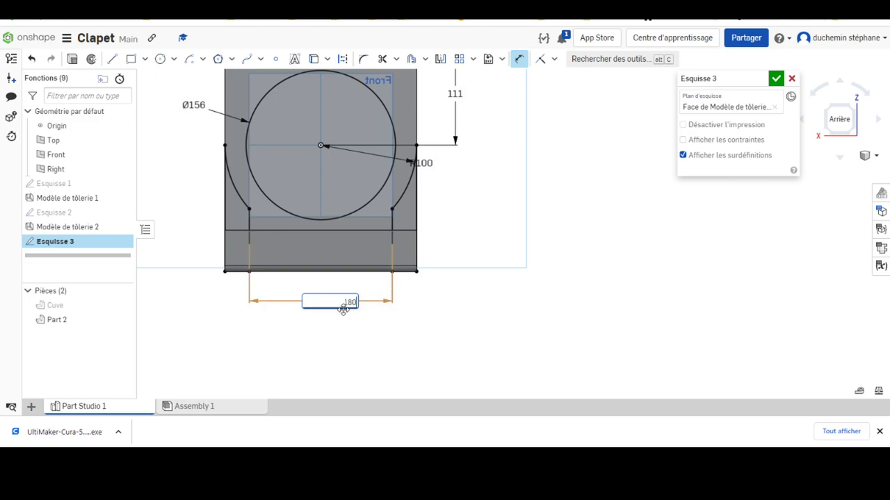
pyautogui.press('Return')
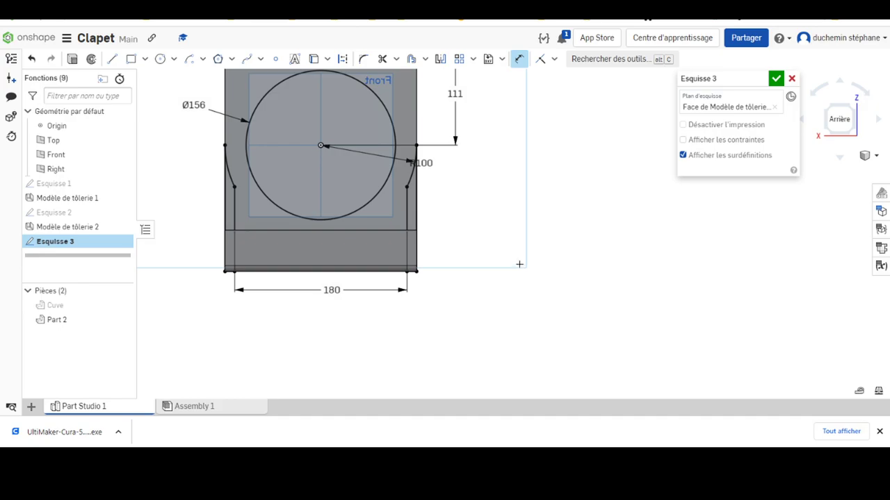
# Step: Restore a centred face-on sketch view and bring up the Pied gauche reference drawing
pyautogui.moveTo(490, 222)
pyautogui.mouseDown(button='right')
pyautogui.moveTo(455, 233)
pyautogui.moveTo(486, 240)
pyautogui.moveTo(471, 229)
pyautogui.moveTo(490, 213)
pyautogui.moveTo(448, 207)
pyautogui.mouseUp(button='right')
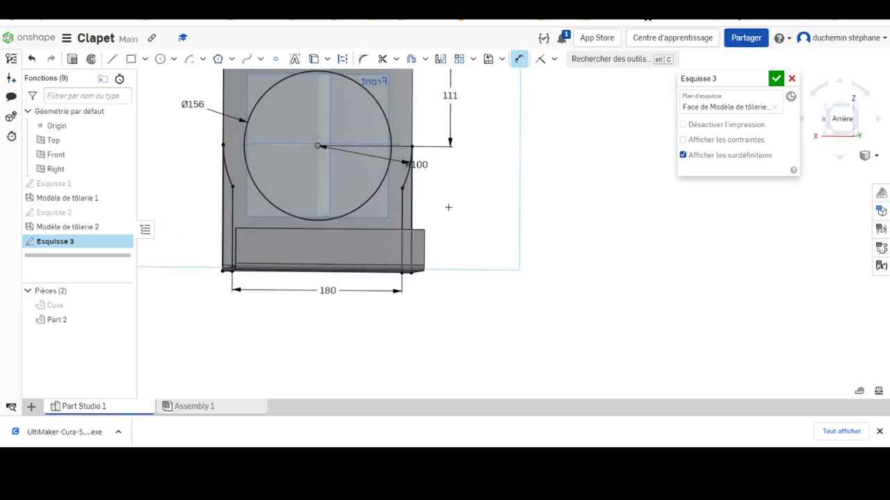
pyautogui.rightClick(146, 170)
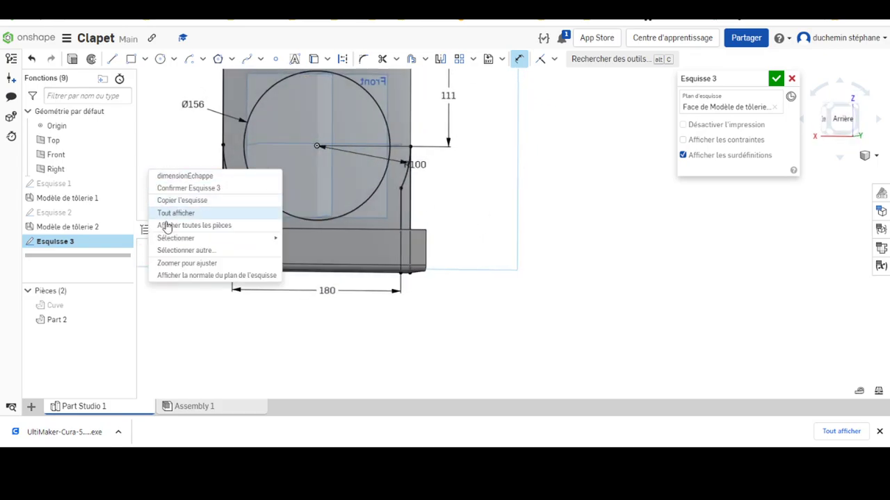
pyautogui.click(175, 280)
pyautogui.moveTo(532, 248); pyautogui.dragTo(402, 219, button='middle')
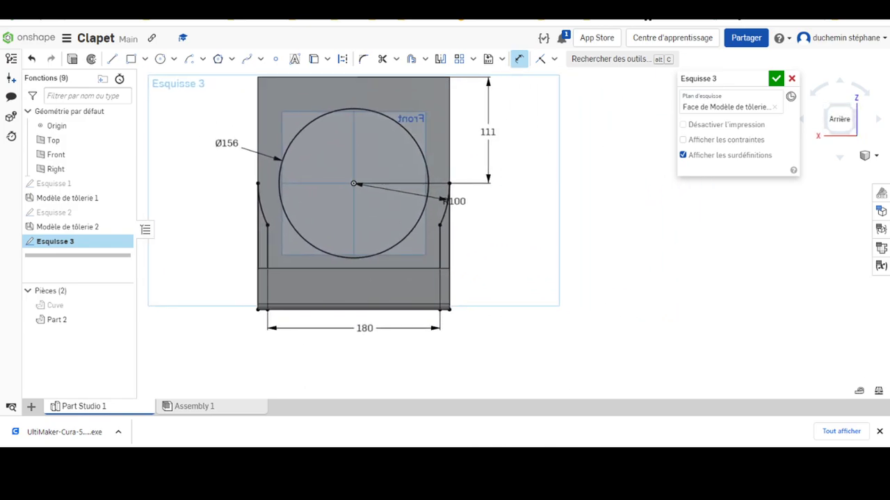
pyautogui.hotkey('alt', 'Tab')
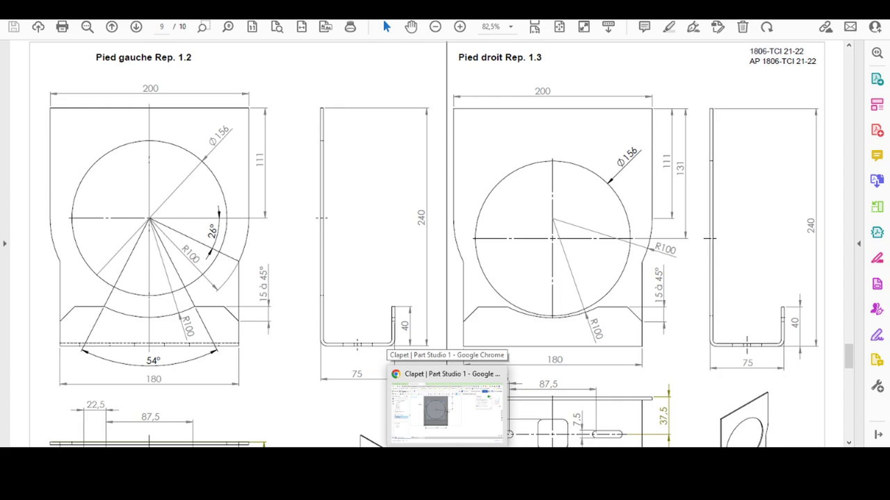
# Step: Back in Onshape, draw a centre-point arc on the circle's centre spanning below it
pyautogui.click(445, 407)
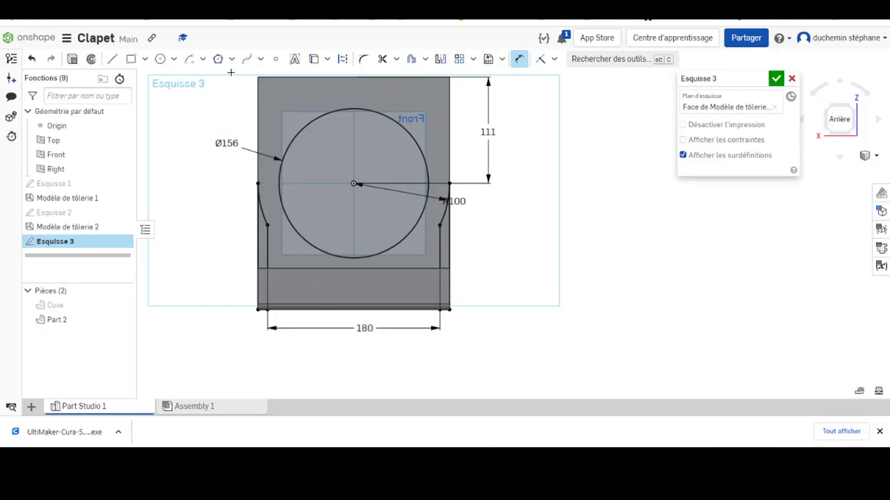
pyautogui.click(189, 60)
pyautogui.click(354, 183)
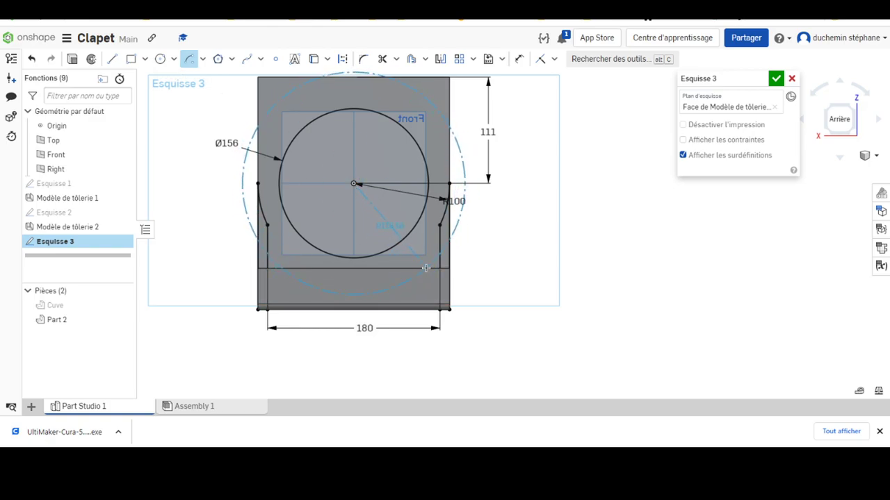
pyautogui.click(426, 268)
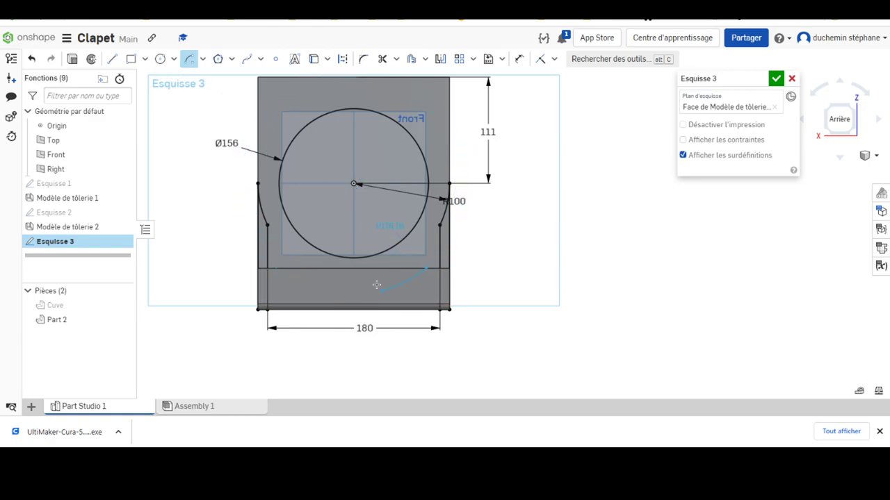
pyautogui.click(280, 268)
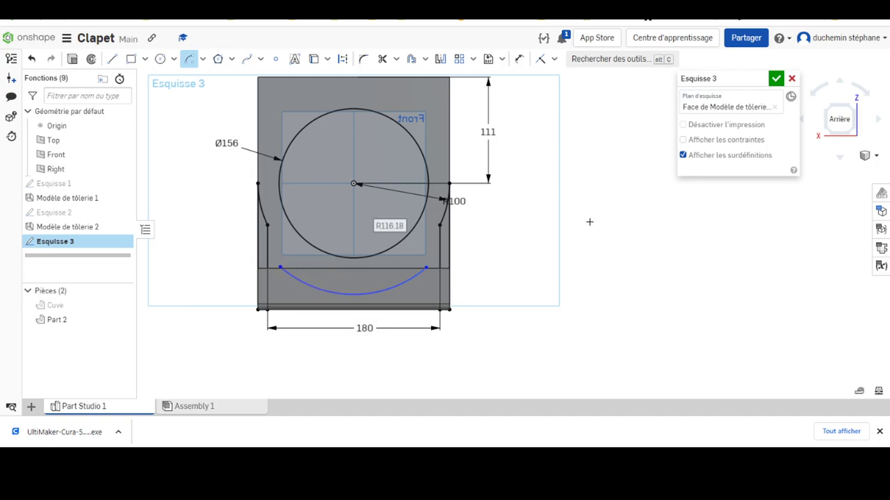
pyautogui.press('Escape')
# Step: Dimension the new arc's radius to 100 mm
pyautogui.click(519, 59)
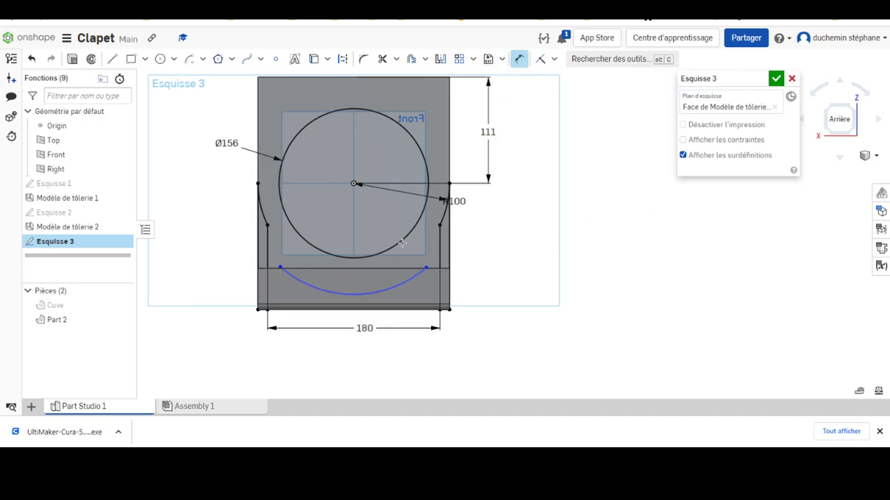
pyautogui.click(413, 280)
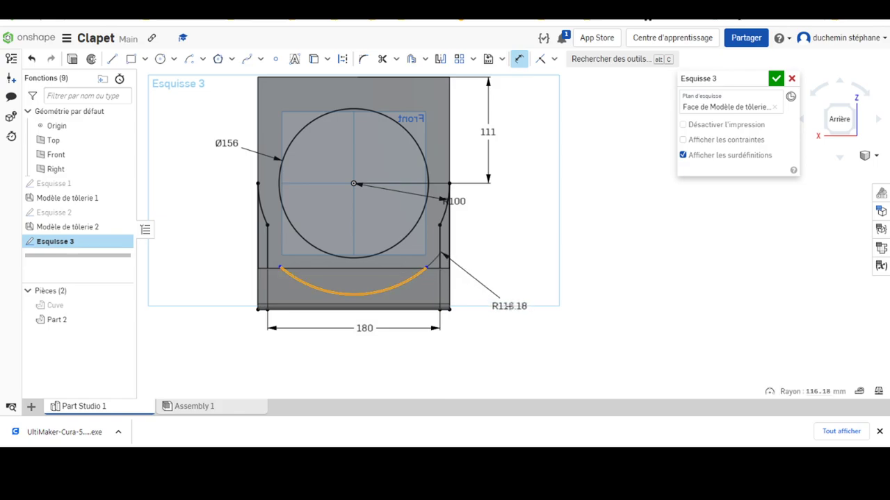
pyautogui.click(511, 307)
pyautogui.write('100')
pyautogui.press('Return')
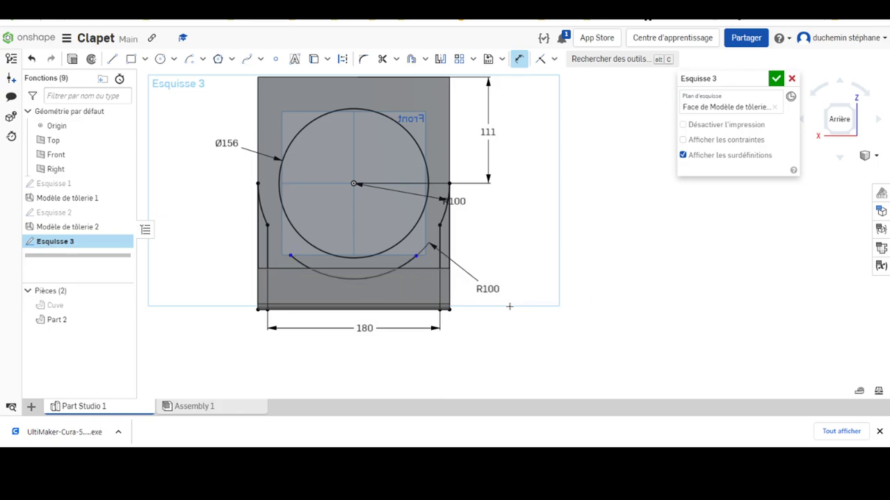
# Step: Draw a horizontal line across the lower R100 arc in Esquisse 3
pyautogui.scroll(-2, 386, 278)
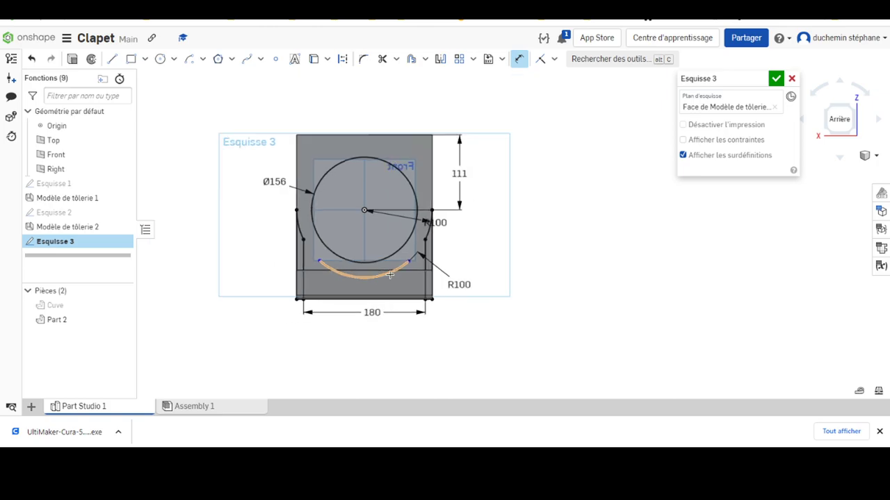
pyautogui.scroll(5, 386, 280)
pyautogui.scroll(1, 386, 280)
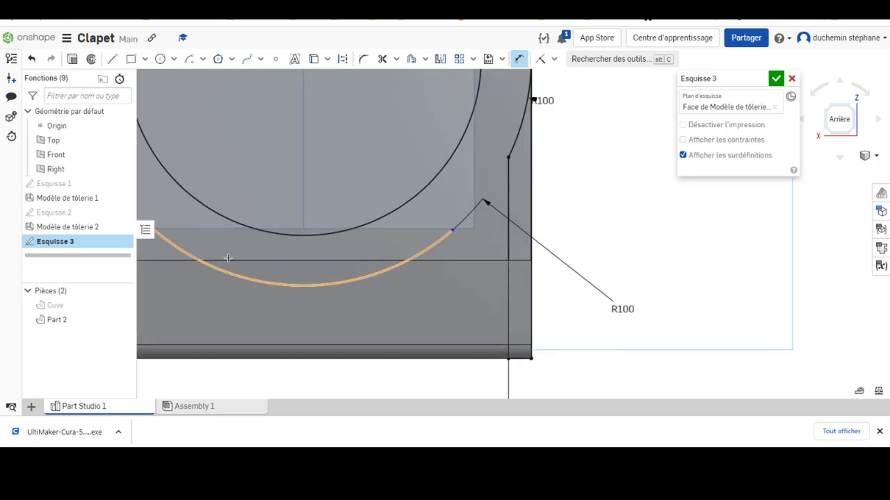
pyautogui.click(112, 58)
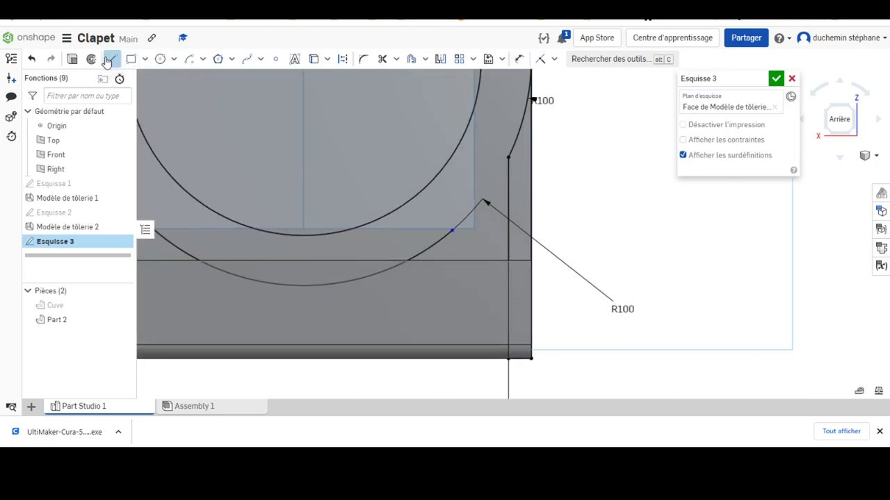
pyautogui.click(180, 251)
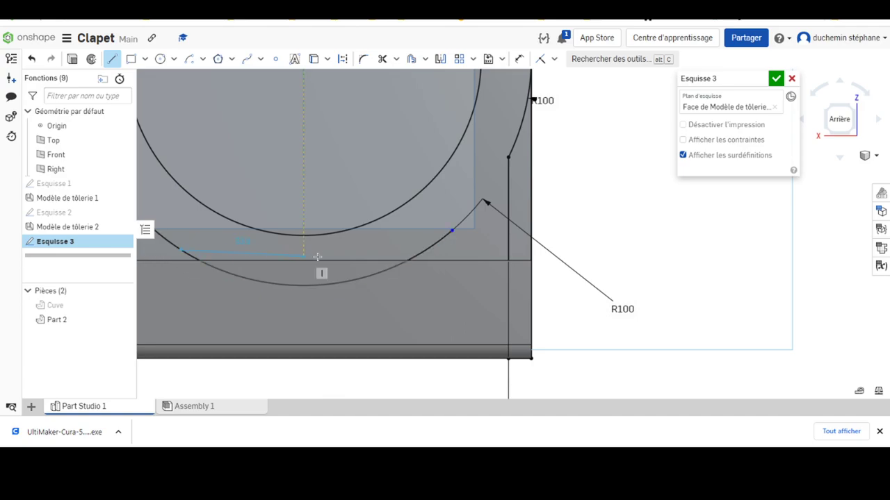
pyautogui.click(426, 250)
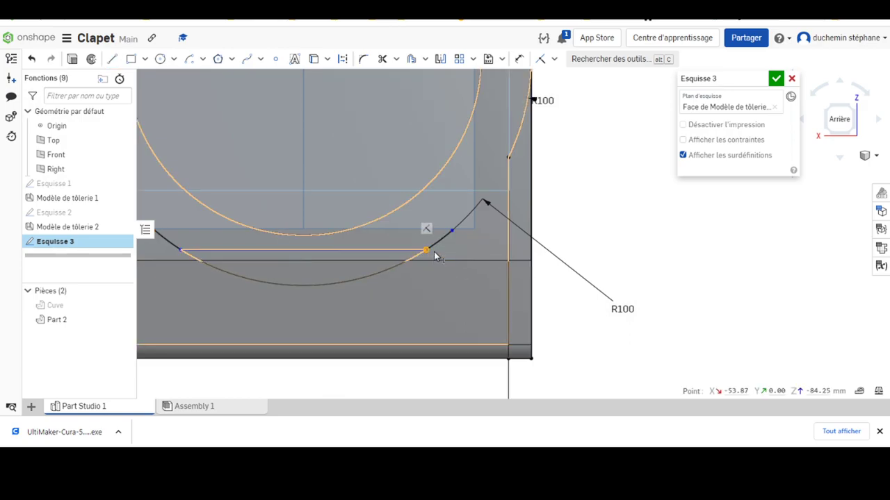
# Step: Project the part's lower edge and trim the leftover arc pieces on both sides
pyautogui.click(435, 260)
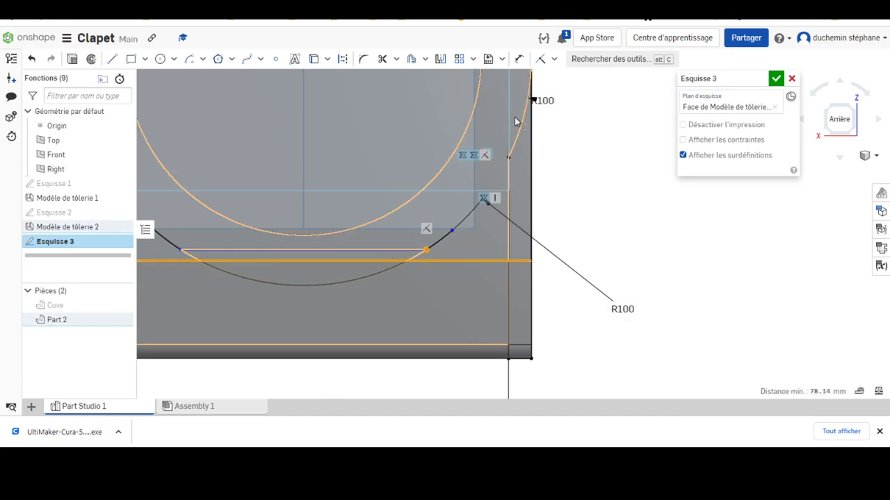
pyautogui.click(547, 60)
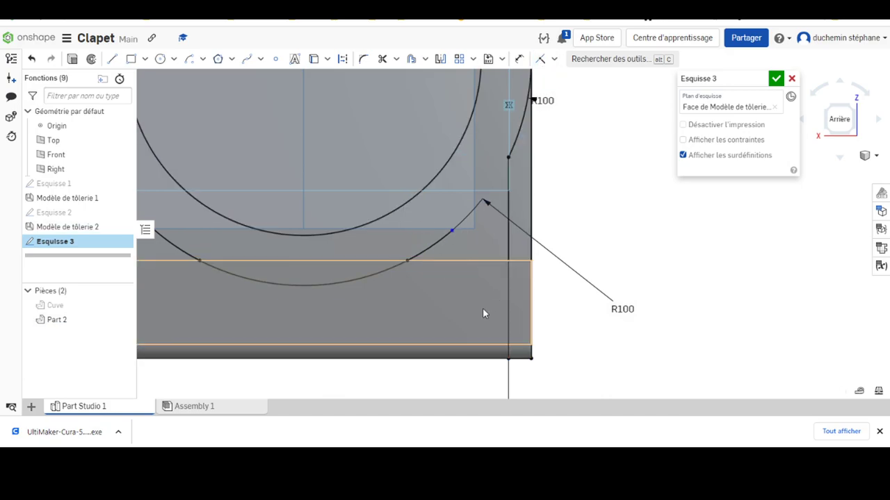
pyautogui.click(382, 58)
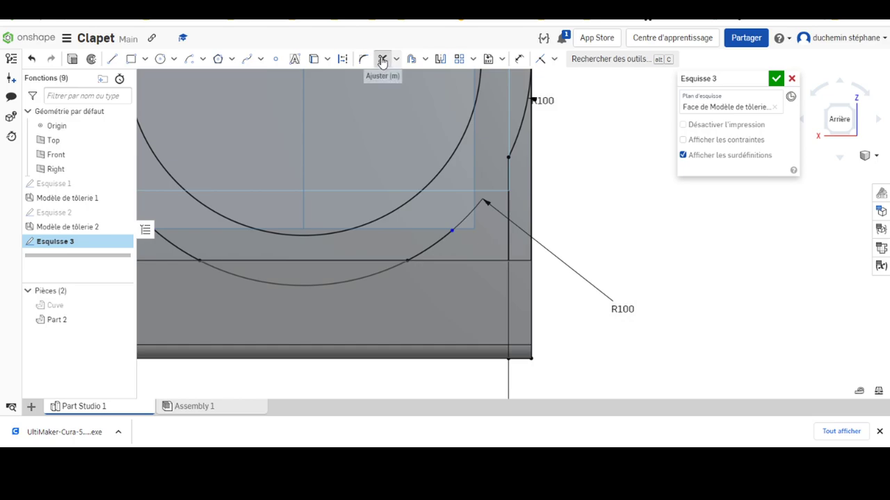
pyautogui.click(417, 252)
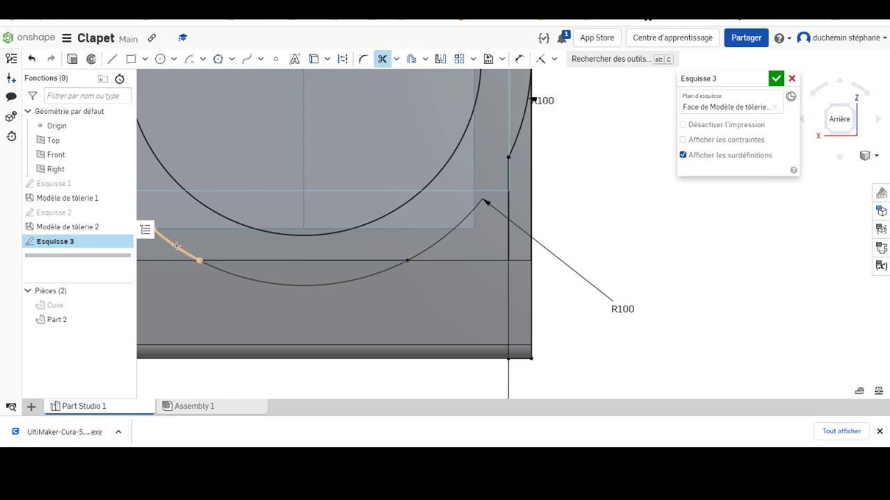
pyautogui.click(178, 245)
pyautogui.scroll(-3, 292, 256)
# Step: Orbit to an isometric view and hide the Front, Right and Top reference planes
pyautogui.scroll(-3, 308, 253)
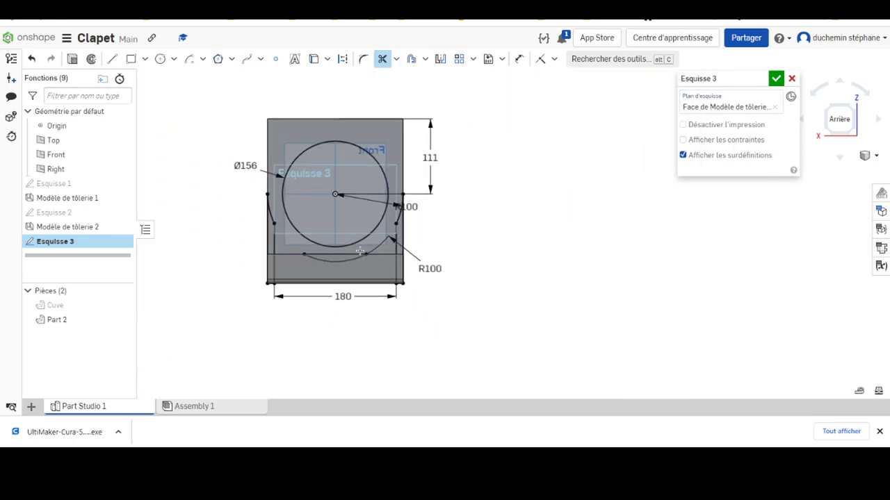
pyautogui.moveTo(447, 238); pyautogui.dragTo(279, 237, button='right')
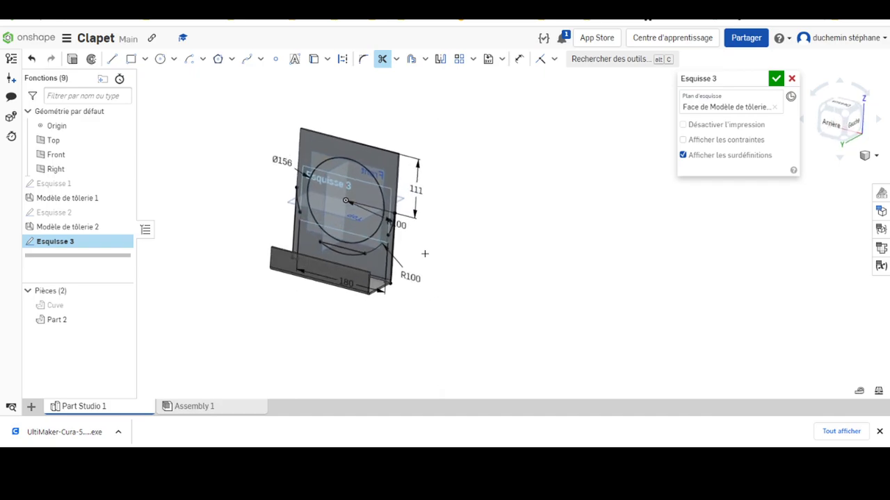
pyautogui.scroll(3, 301, 232)
pyautogui.scroll(3, 296, 228)
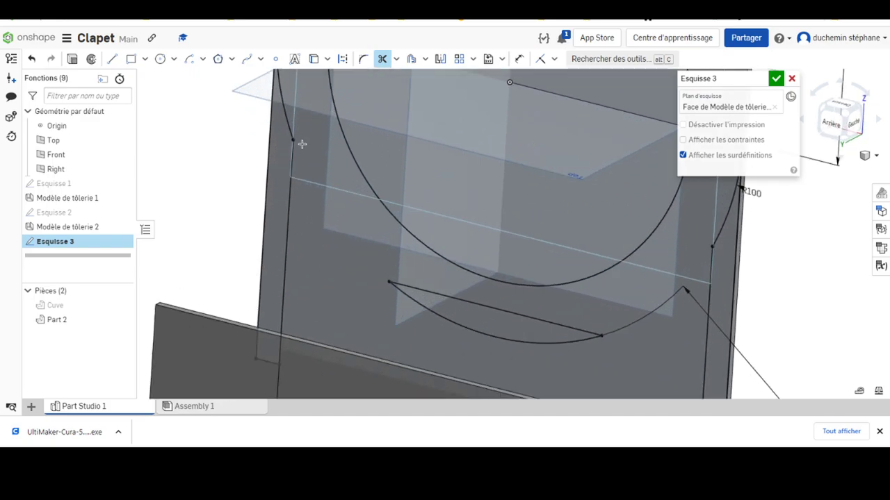
pyautogui.scroll(-3, 416, 189)
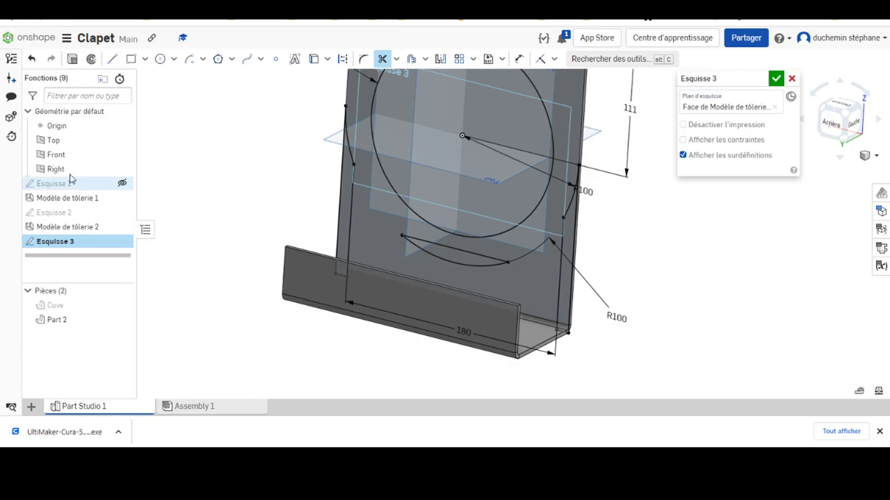
pyautogui.moveTo(456, 165); pyautogui.dragTo(410, 185, button='middle')
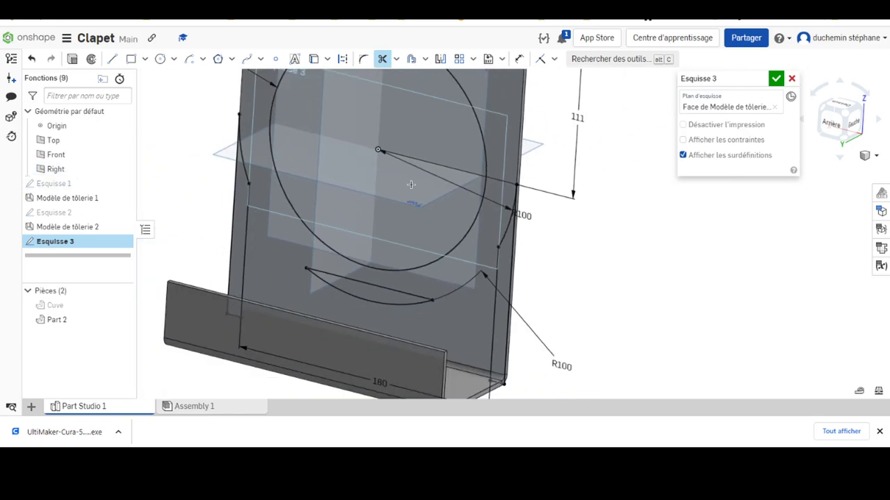
pyautogui.scroll(-3, 411, 185)
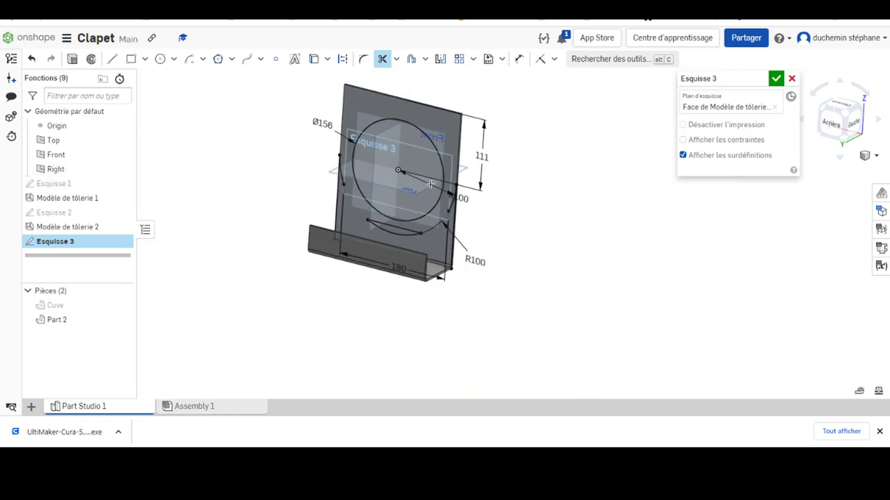
pyautogui.click(123, 169)
pyautogui.click(123, 155)
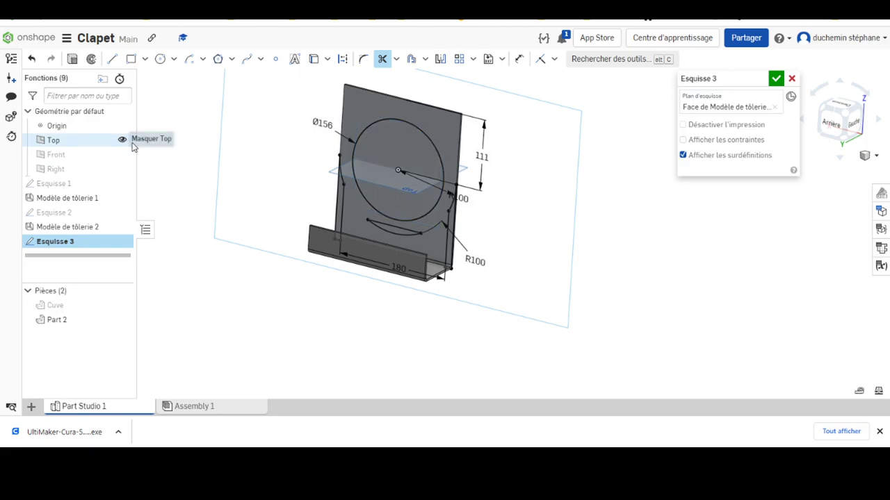
pyautogui.click(122, 141)
pyautogui.moveTo(516, 266)
pyautogui.mouseDown(button='right')
pyautogui.moveTo(499, 248)
pyautogui.moveTo(519, 271)
pyautogui.moveTo(518, 290)
pyautogui.moveTo(526, 260)
pyautogui.moveTo(506, 261)
pyautogui.mouseUp(button='right')
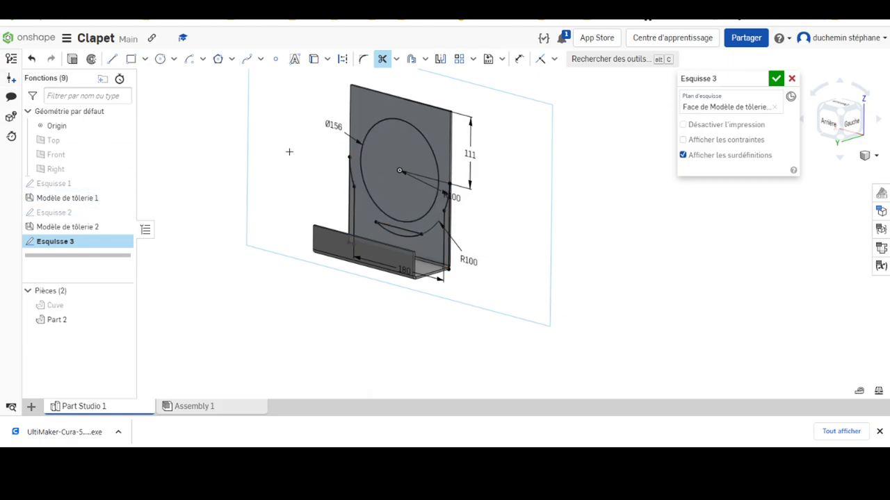
pyautogui.moveTo(514, 225)
pyautogui.mouseDown(button='right')
pyautogui.moveTo(479, 223)
pyautogui.moveTo(518, 224)
pyautogui.mouseUp(button='right')
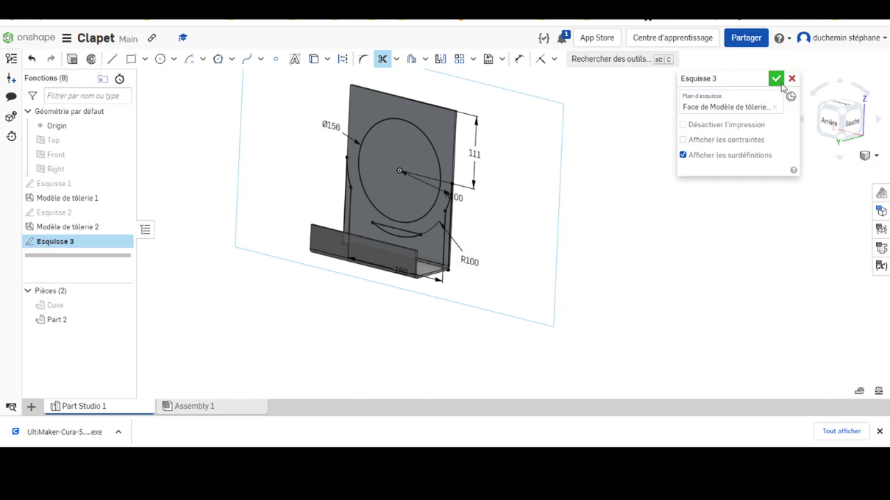
# Step: Start a symmetric, through-all removal extrude of the Ø156 circle face
pyautogui.click(73, 59)
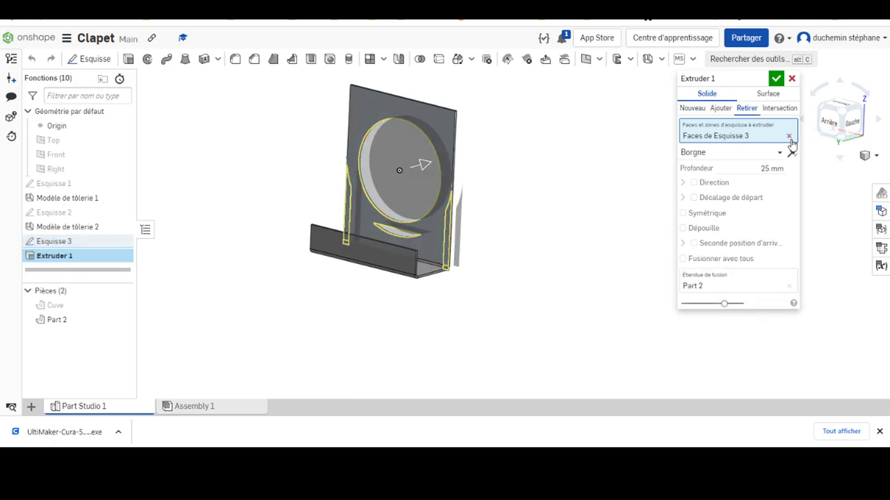
pyautogui.click(790, 137)
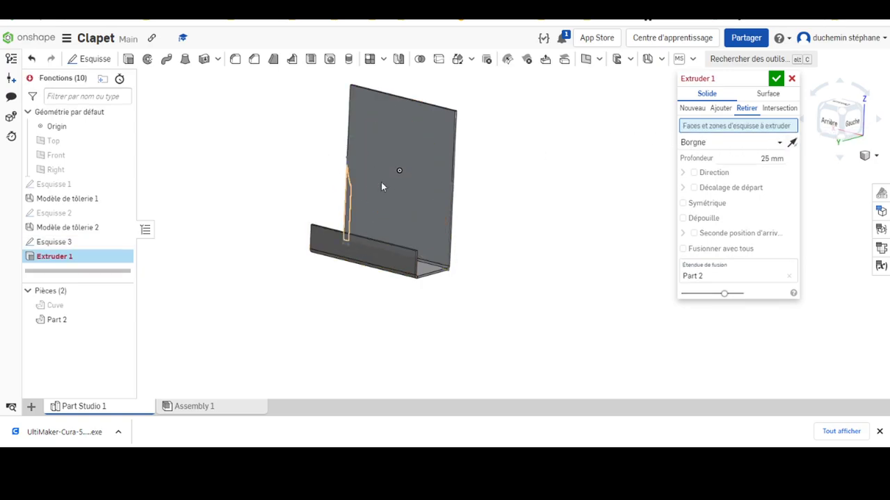
pyautogui.moveTo(77, 241)
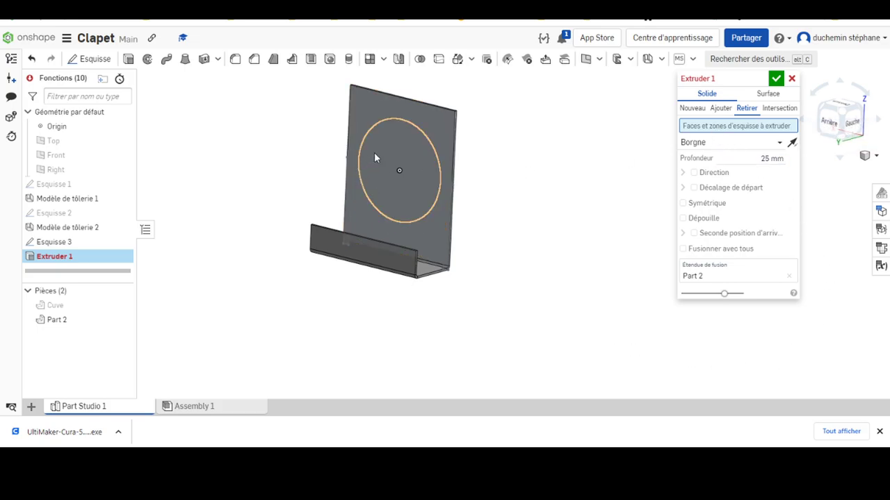
pyautogui.click(375, 153)
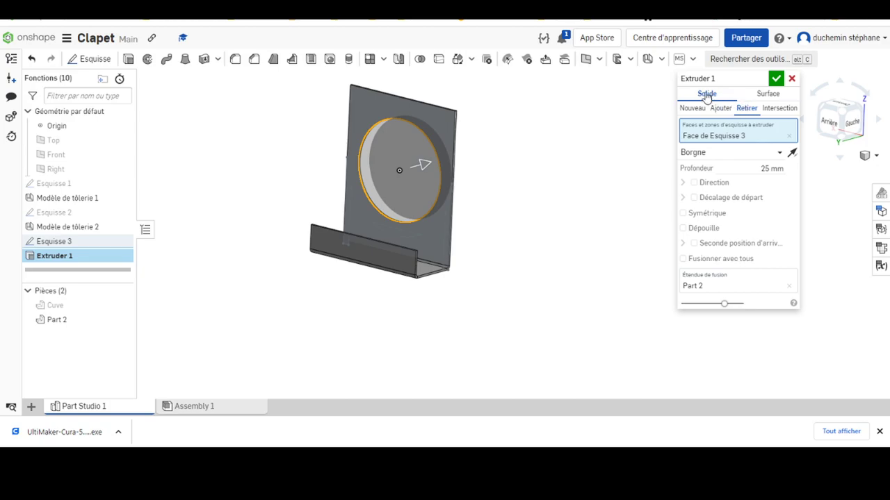
pyautogui.click(695, 286)
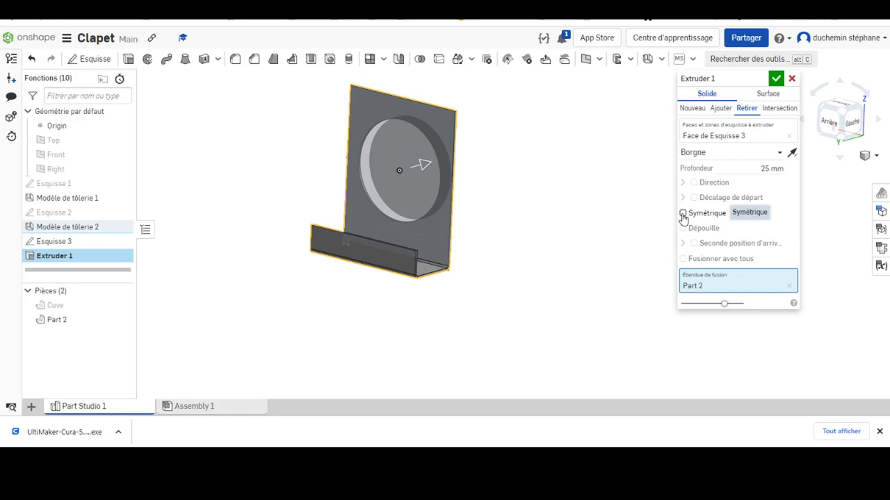
pyautogui.click(683, 213)
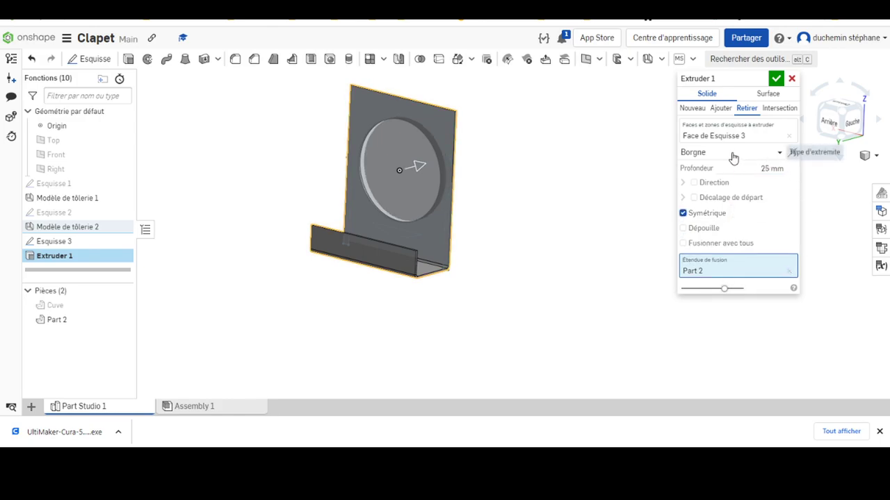
pyautogui.click(708, 153)
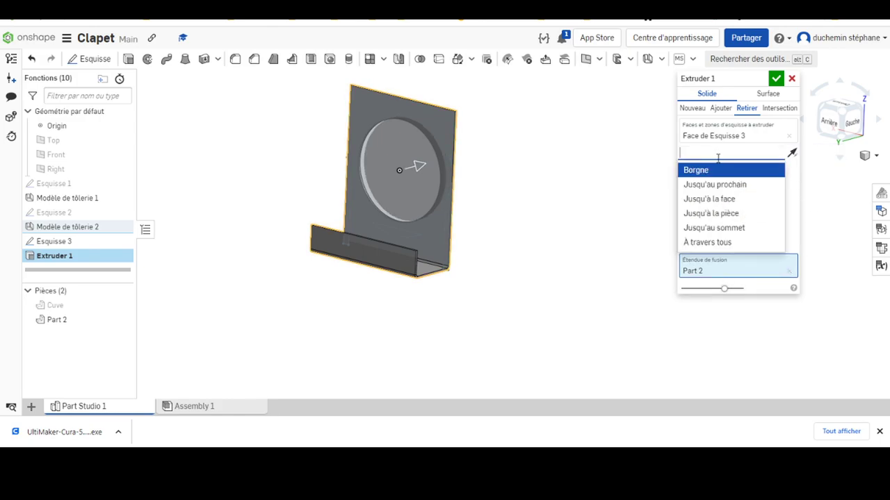
pyautogui.click(737, 243)
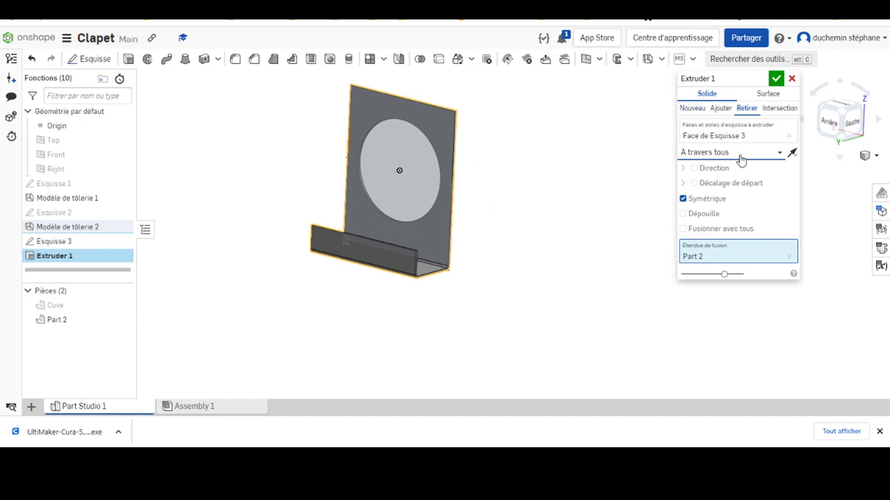
# Step: Add the left and right side strip faces to the cut and commit Extruder 1
pyautogui.click(756, 137)
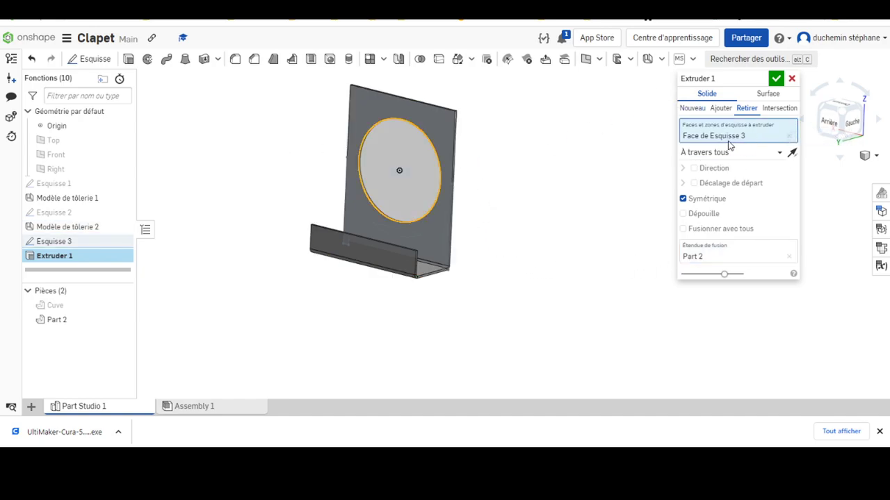
pyautogui.click(449, 229)
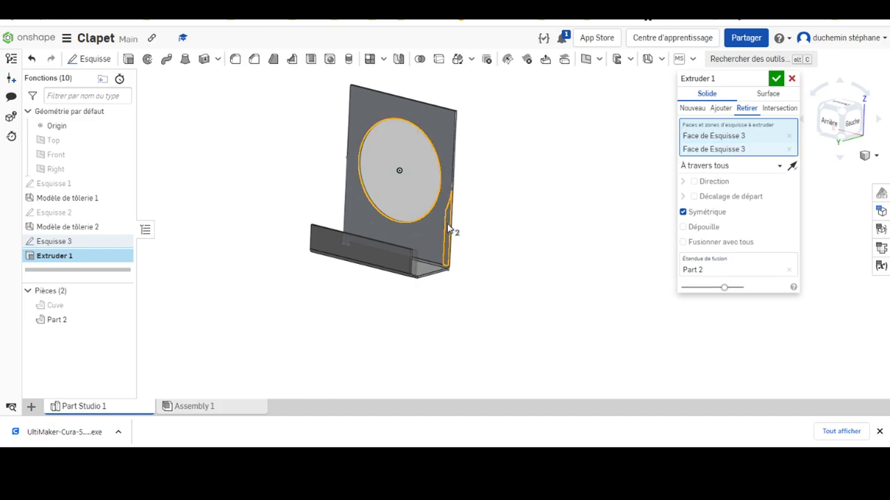
pyautogui.click(401, 237)
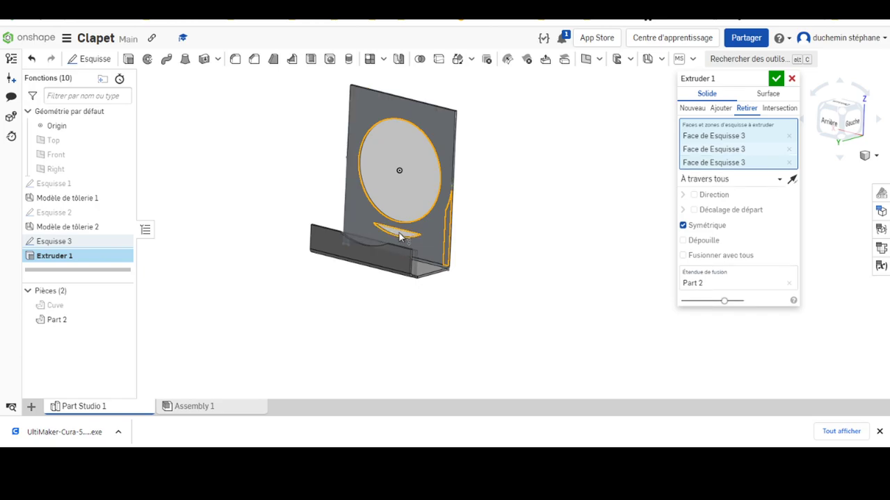
pyautogui.click(400, 237)
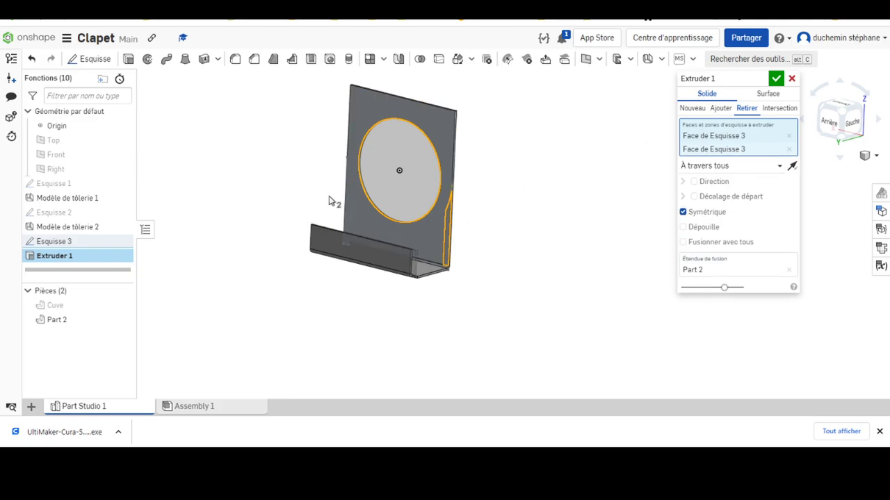
pyautogui.click(350, 203)
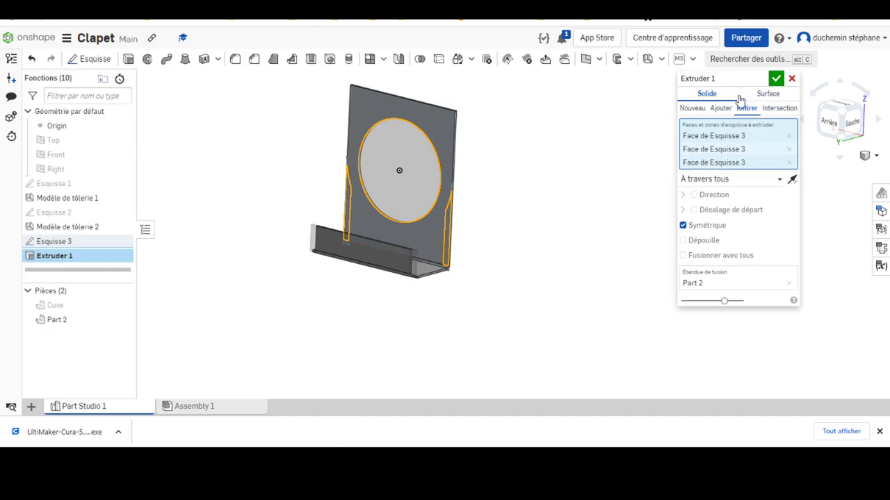
pyautogui.click(776, 78)
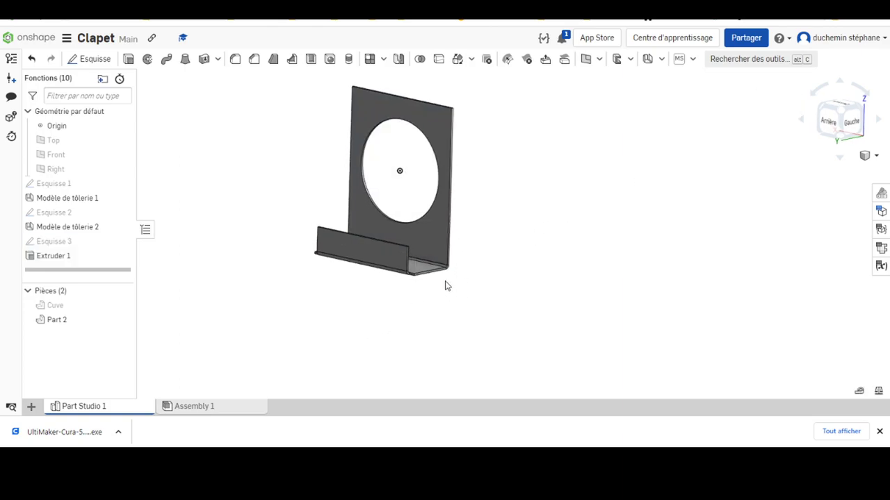
# Step: Orbit to a top view and reopen Extruder 1 for editing
pyautogui.moveTo(447, 285)
pyautogui.mouseDown(button='right')
pyautogui.moveTo(490, 248)
pyautogui.moveTo(486, 222)
pyautogui.moveTo(461, 292)
pyautogui.moveTo(445, 283)
pyautogui.moveTo(449, 207)
pyautogui.moveTo(437, 300)
pyautogui.moveTo(413, 262)
pyautogui.moveTo(426, 228)
pyautogui.moveTo(431, 243)
pyautogui.moveTo(414, 289)
pyautogui.mouseUp(button='right')
pyautogui.scroll(-2, 438, 299)
pyautogui.scroll(5, 431, 291)
pyautogui.scroll(3, 441, 292)
pyautogui.scroll(2, 425, 290)
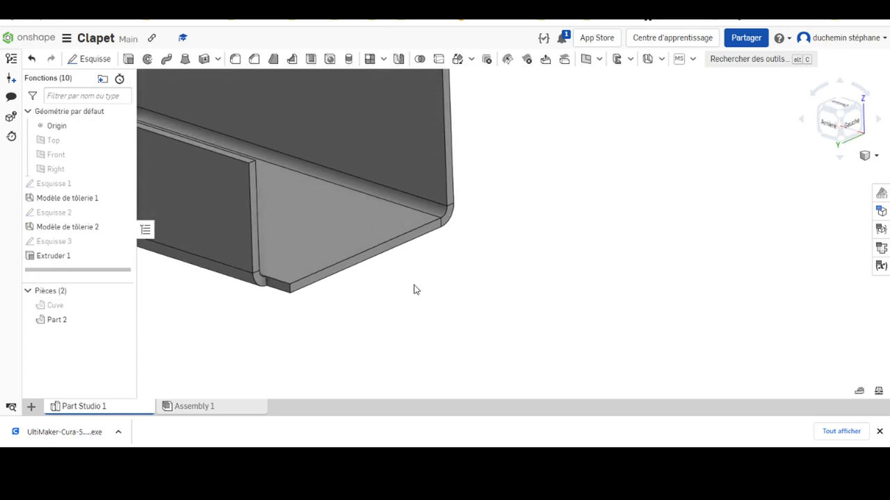
pyautogui.rightClick(63, 257)
pyautogui.click(100, 283)
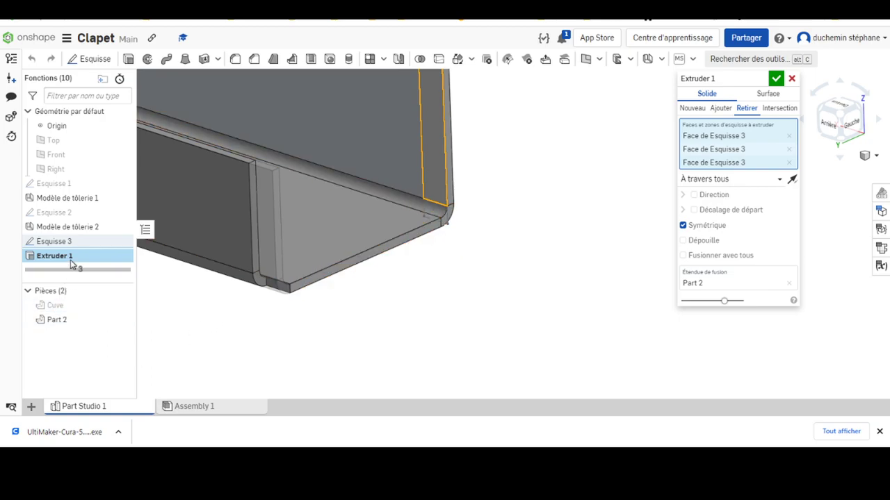
# Step: Add another small Esquisse 3 face to Extruder 1's cut and confirm it
pyautogui.moveTo(57, 320)
pyautogui.click(122, 319)
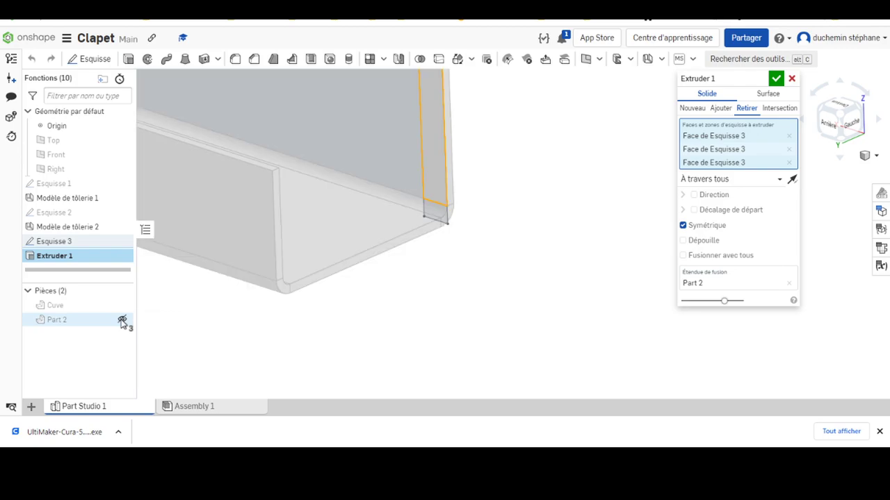
pyautogui.click(430, 217)
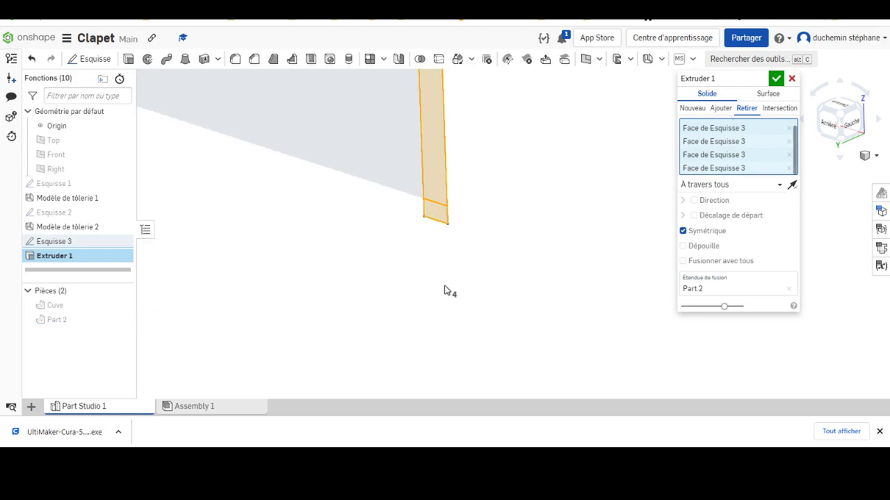
pyautogui.scroll(2, 371, 227)
pyautogui.scroll(-5, 344, 134)
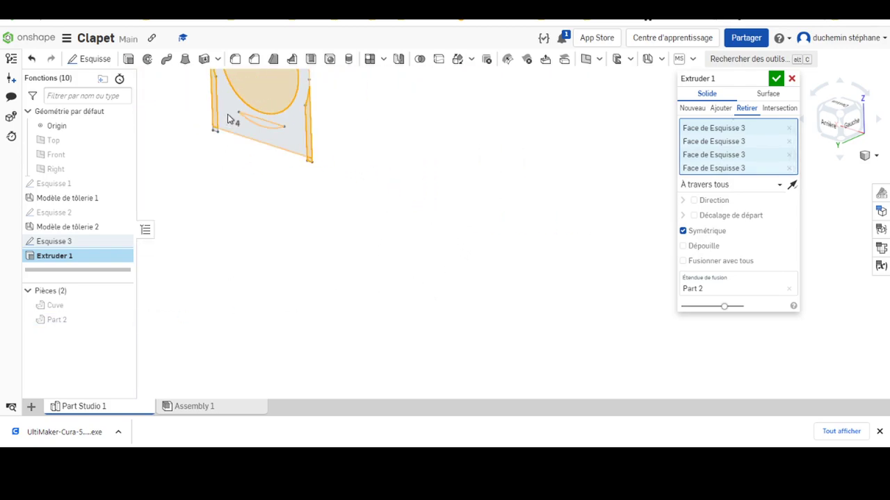
pyautogui.scroll(3, 227, 116)
pyautogui.scroll(2, 195, 152)
pyautogui.scroll(1, 195, 152)
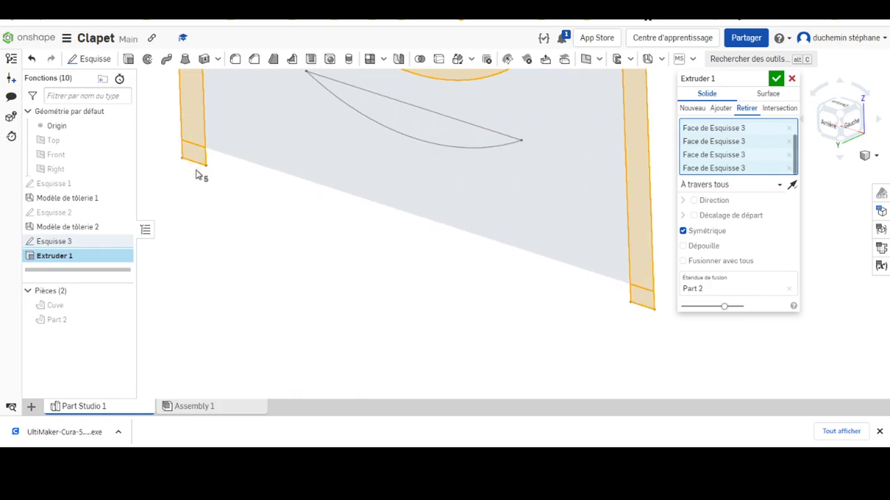
pyautogui.scroll(-2, 272, 178)
pyautogui.scroll(-1, 312, 162)
pyautogui.scroll(-1, 361, 153)
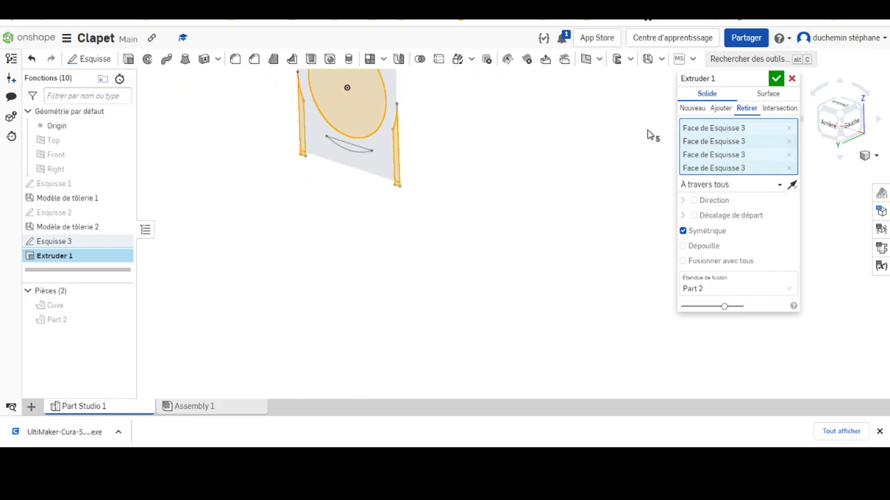
pyautogui.click(122, 321)
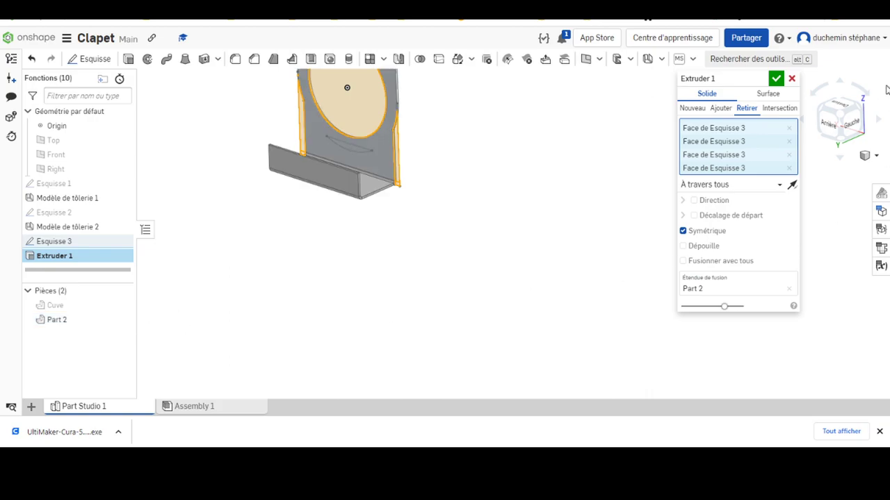
pyautogui.click(776, 78)
pyautogui.moveTo(352, 171)
pyautogui.mouseDown(button='right')
pyautogui.moveTo(436, 260)
pyautogui.moveTo(480, 230)
pyautogui.moveTo(422, 263)
pyautogui.mouseUp(button='right')
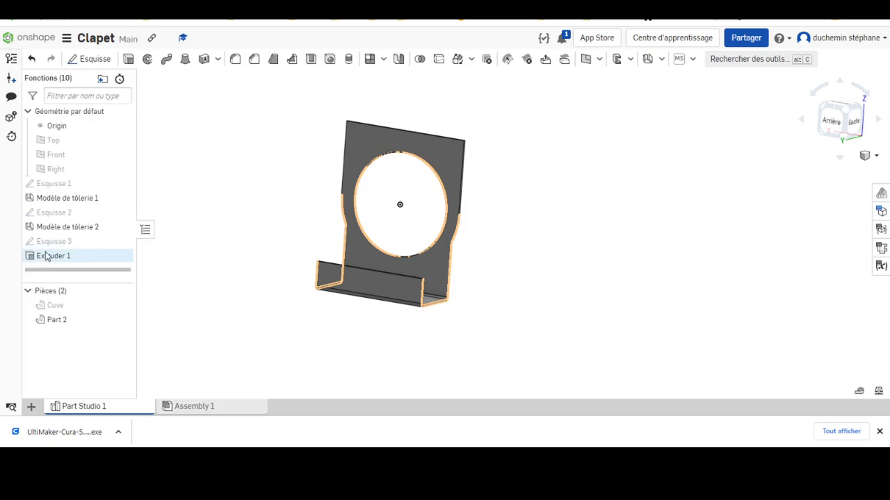
# Step: Show Esquisse 3 and start a removal extrude of its lens-shaped face, flipped into the part
pyautogui.click(119, 240)
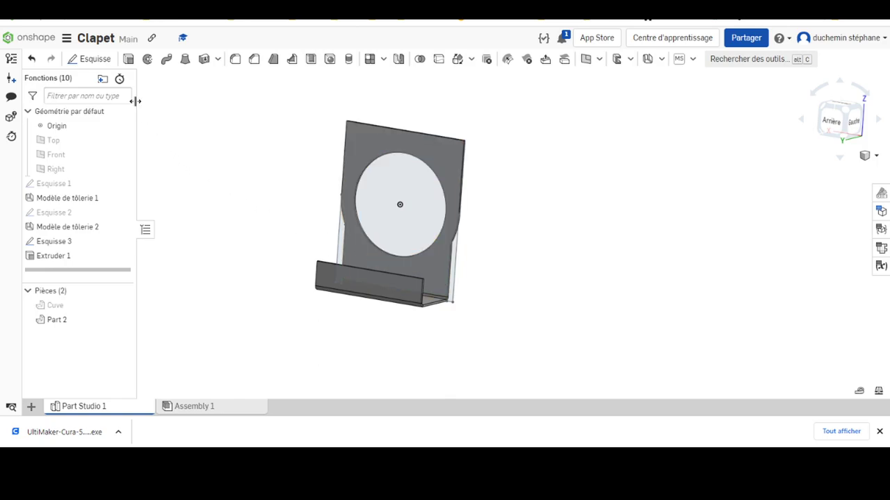
pyautogui.click(129, 59)
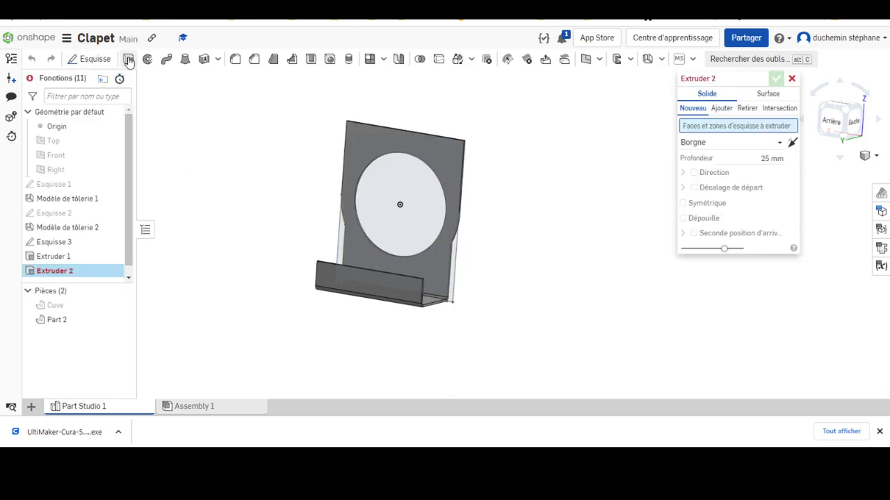
pyautogui.click(747, 109)
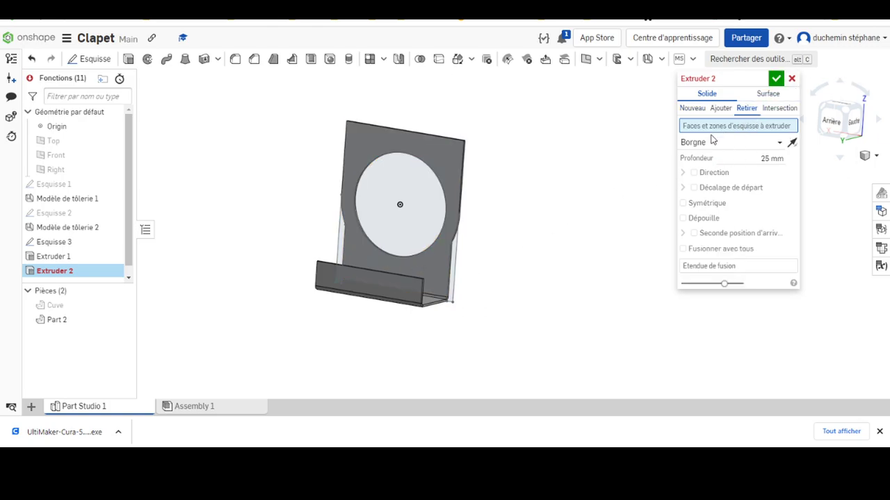
pyautogui.click(392, 266)
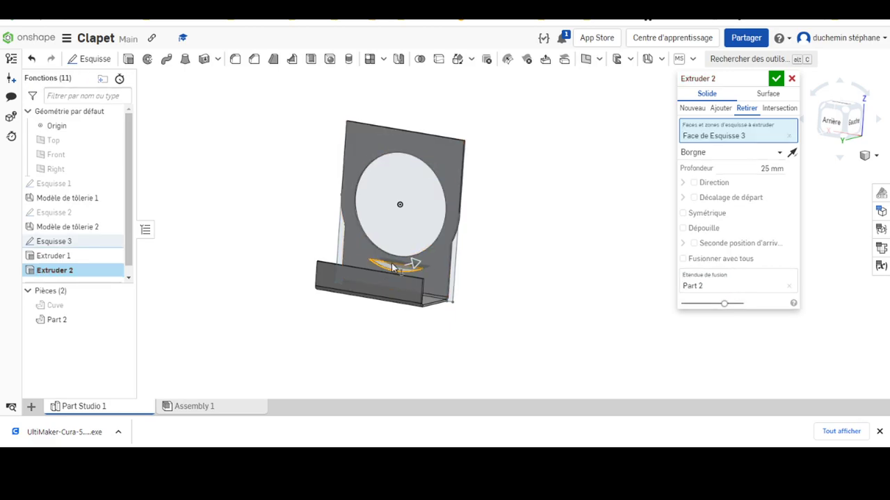
pyautogui.click(792, 154)
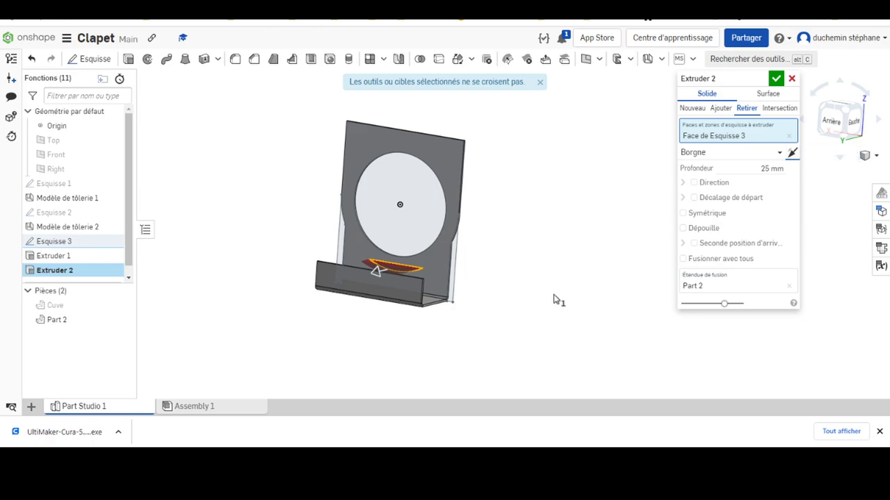
# Step: Set the slot cut to À travers tous and commit Extruder 2
pyautogui.press('Left')
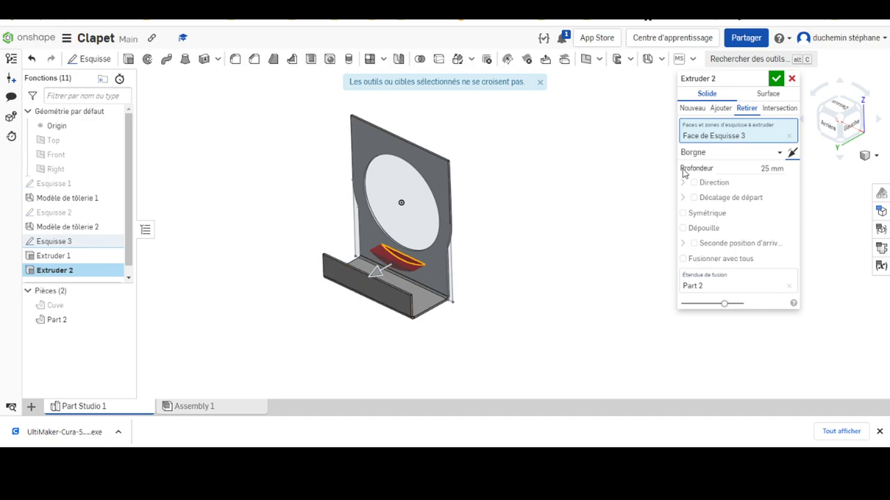
pyautogui.click(699, 152)
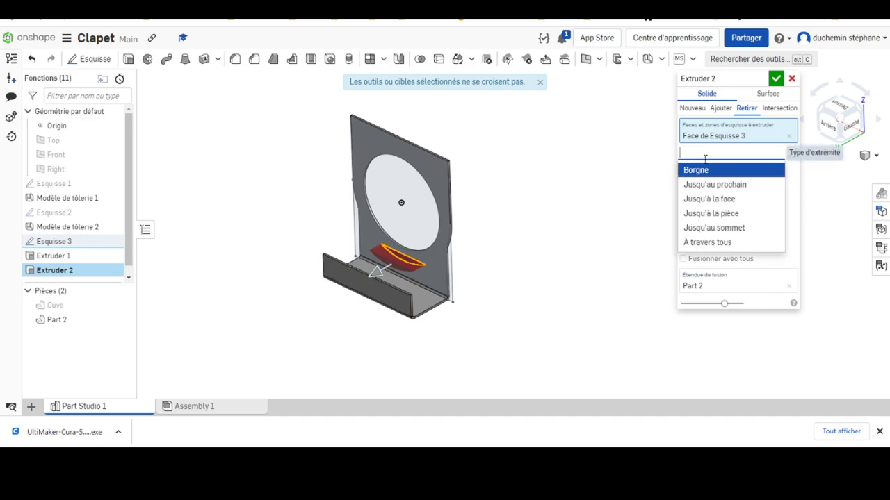
pyautogui.click(709, 242)
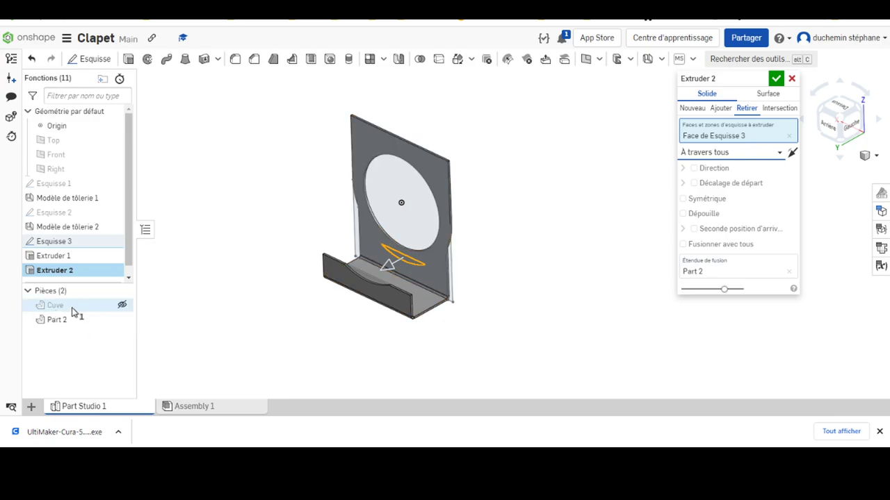
pyautogui.click(777, 81)
pyautogui.moveTo(544, 294)
pyautogui.mouseDown(button='right')
pyautogui.moveTo(552, 250)
pyautogui.moveTo(547, 278)
pyautogui.mouseUp(button='right')
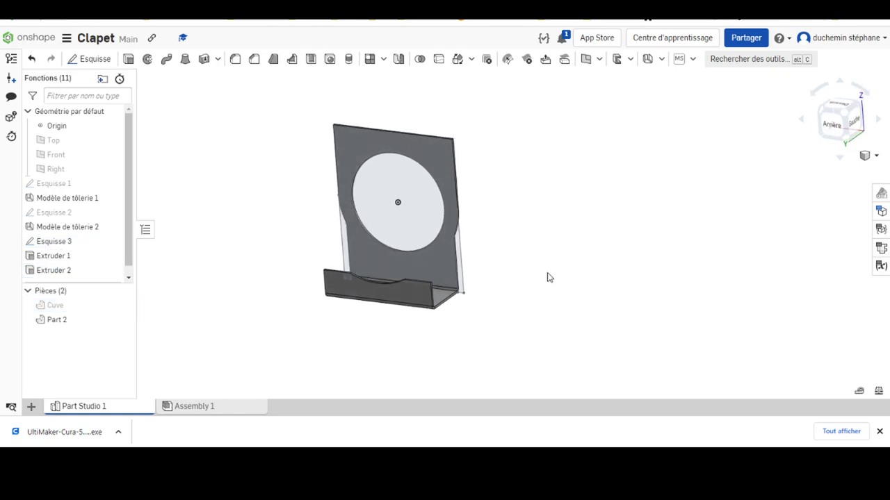
pyautogui.moveTo(111, 245)
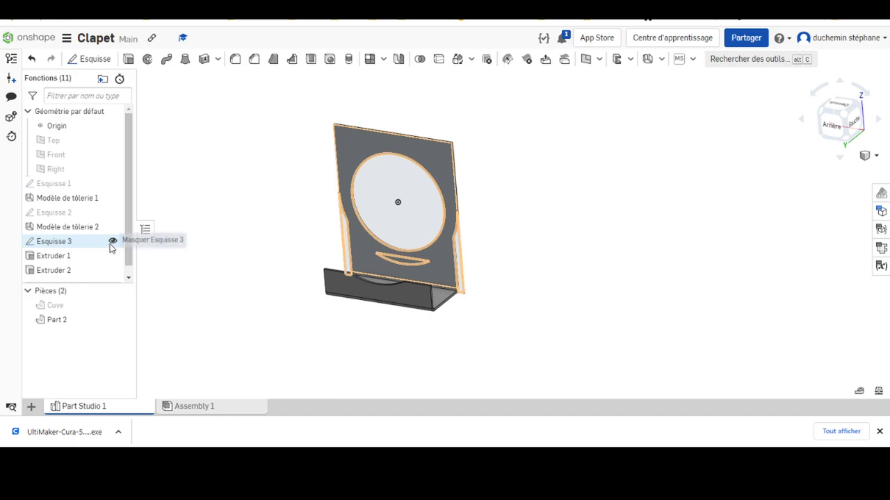
# Step: Hide Esquisse 3 and rename the first sheet-metal feature 'Modèle de tôlerie CUVE'
pyautogui.click(112, 242)
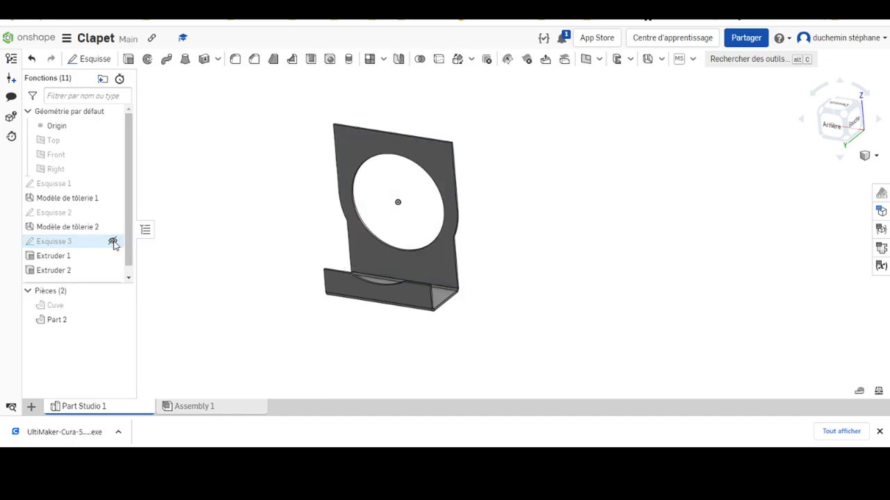
pyautogui.click(50, 201)
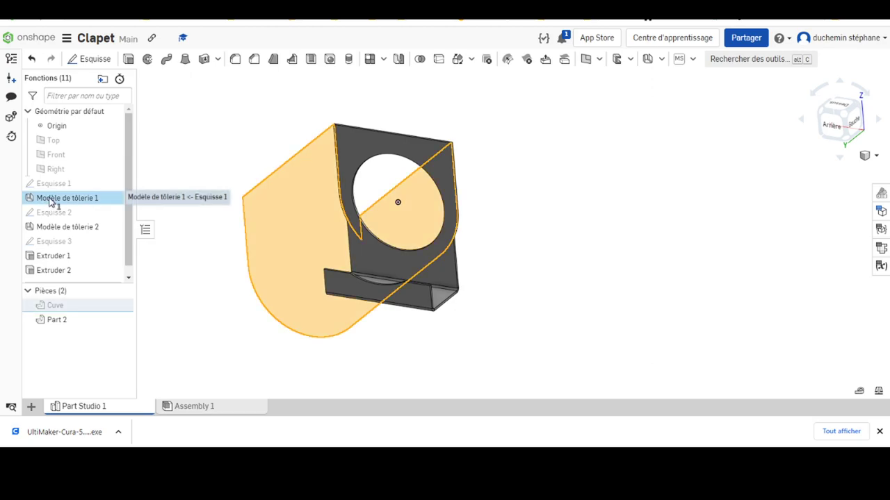
pyautogui.click(50, 201)
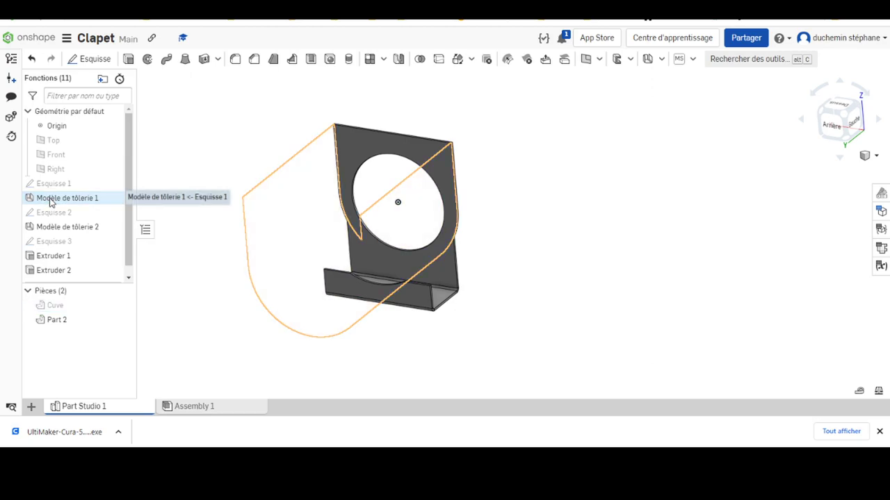
pyautogui.rightClick(50, 201)
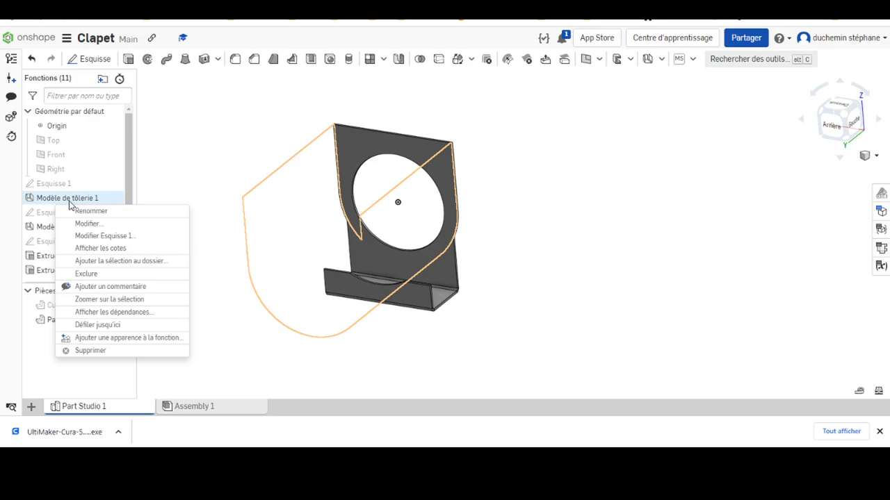
pyautogui.click(88, 210)
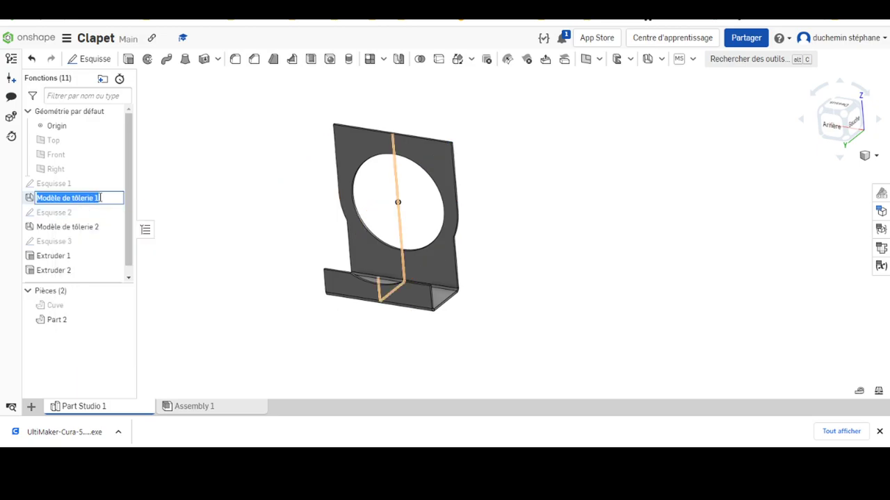
pyautogui.click(99, 198)
pyautogui.write('CUVE')
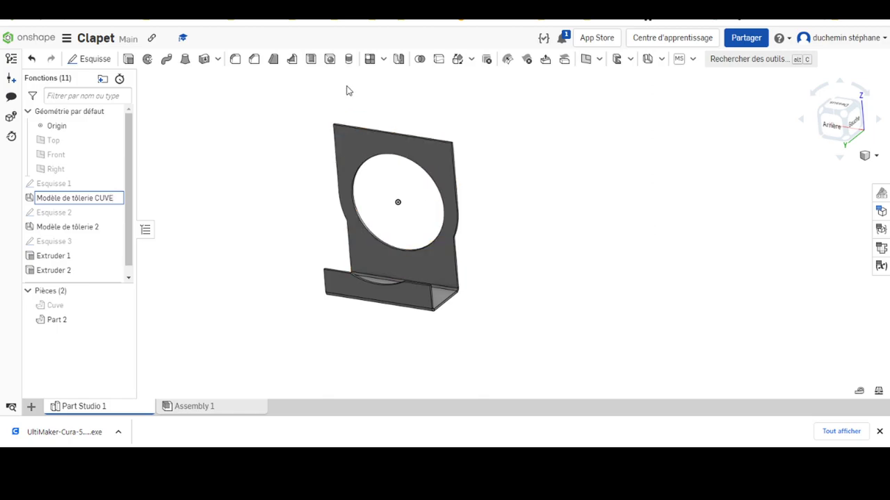
pyautogui.press('Return')
# Step: Rename Modèle de tôlerie 2 to its PIED foot name, appending 'UCHE'
pyautogui.click(67, 228)
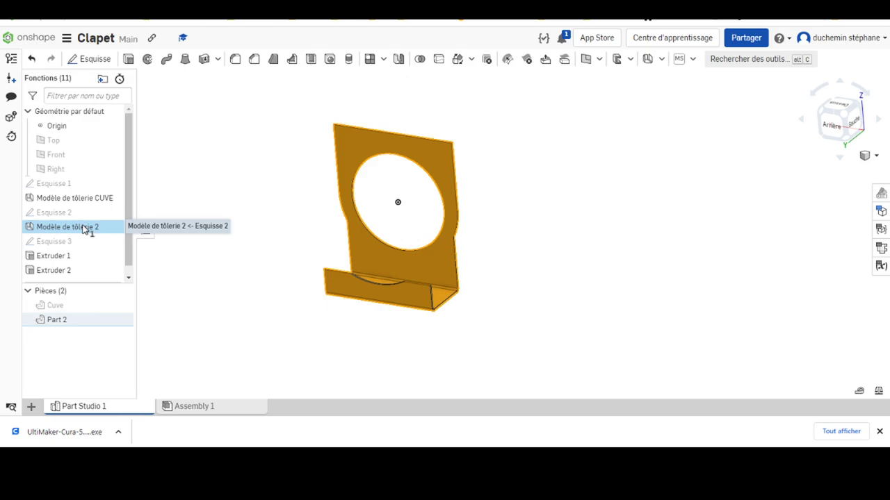
pyautogui.rightClick(84, 229)
pyautogui.click(132, 237)
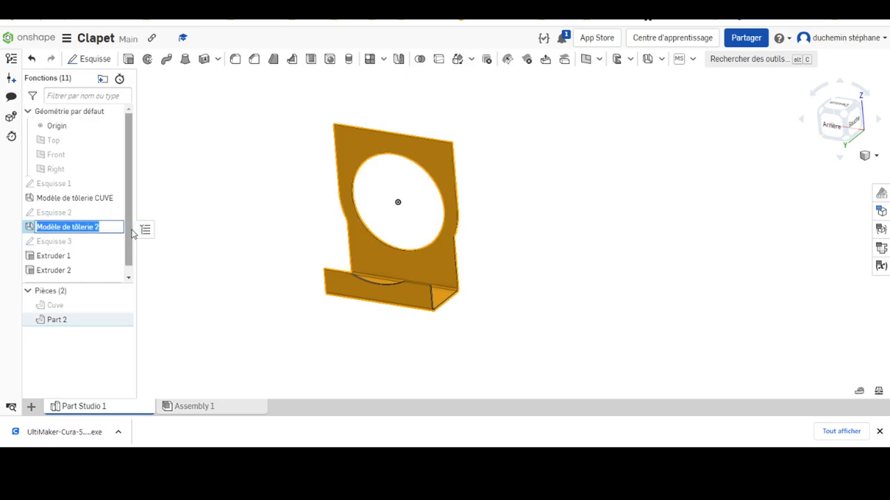
pyautogui.press('End')
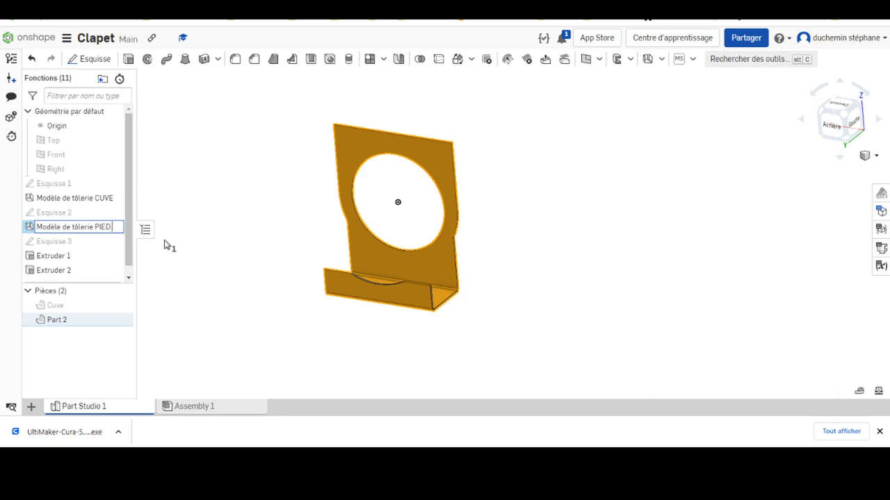
pyautogui.write('UCHE')
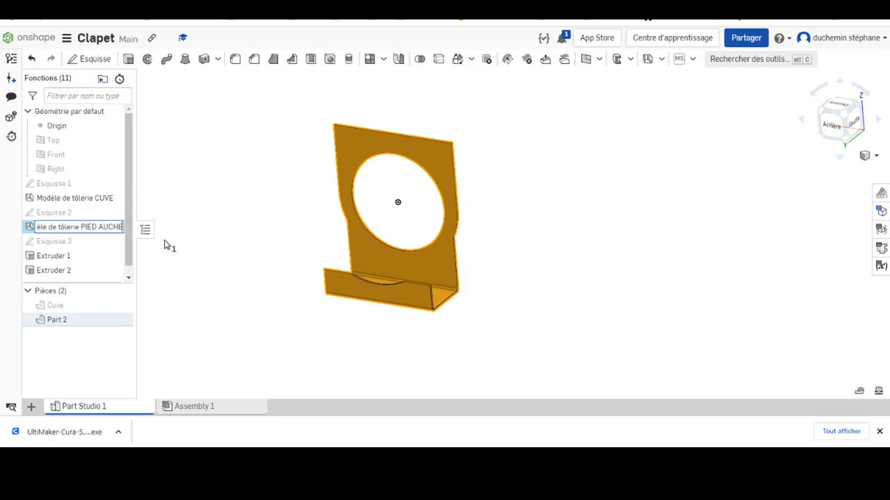
pyautogui.press('Return')
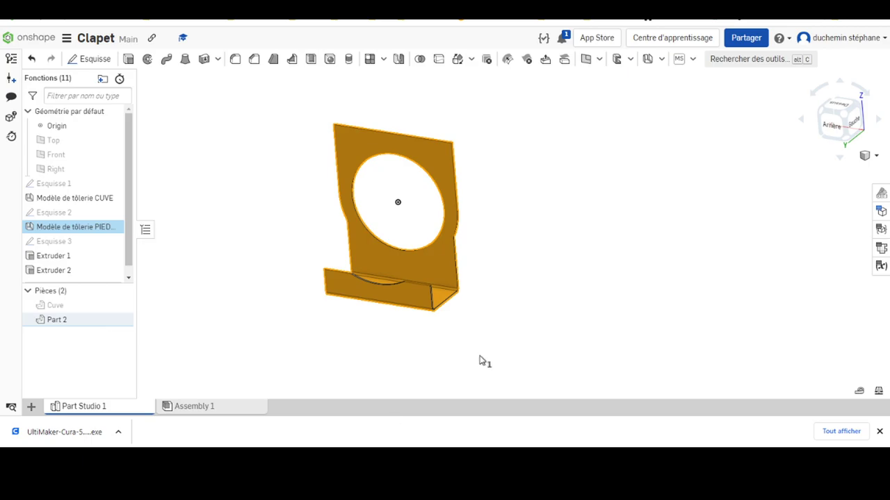
# Step: Rename Part 2 to 'Pied gauche' in the parts list
pyautogui.rightClick(53, 321)
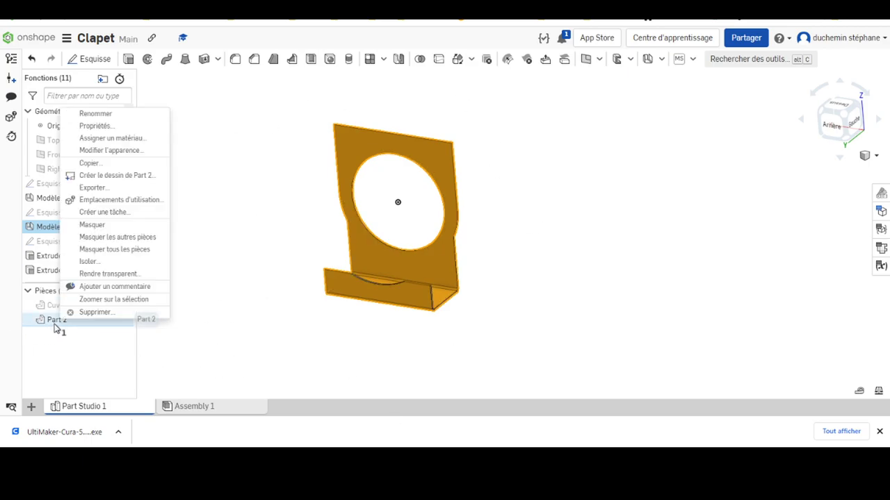
pyautogui.click(104, 113)
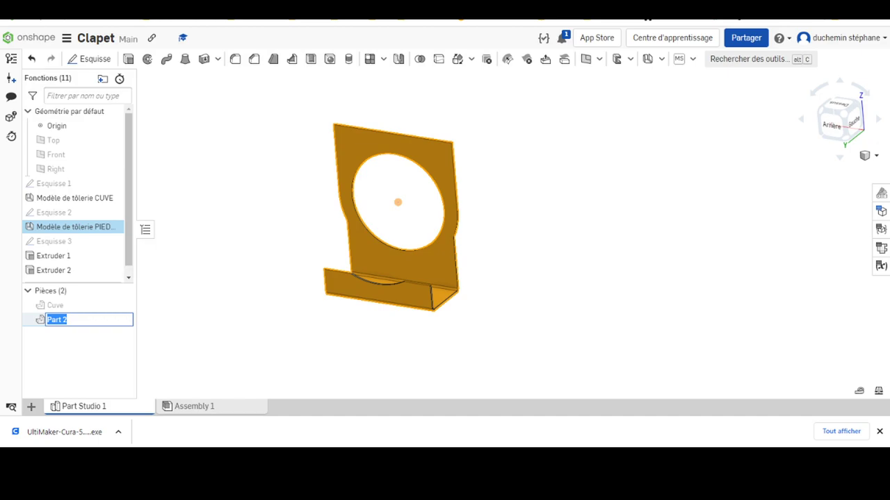
pyautogui.write('Pied gauche')
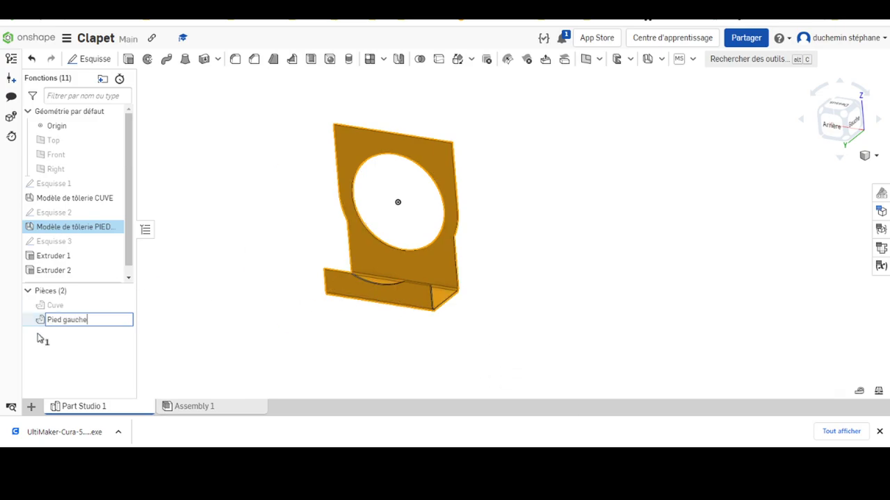
pyautogui.click(227, 318)
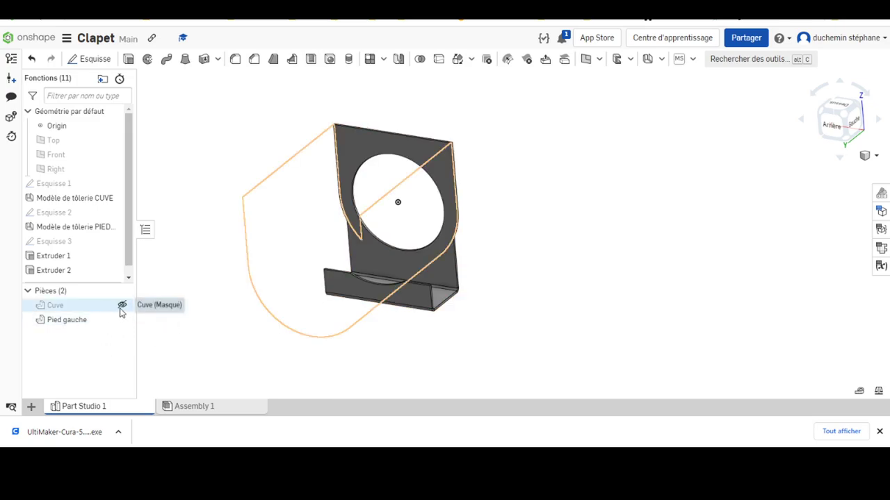
# Step: Show the Cuve part and orbit and zoom to inspect it resting in Pied gauche
pyautogui.click(122, 307)
pyautogui.moveTo(260, 314)
pyautogui.mouseDown(button='right')
pyautogui.moveTo(355, 314)
pyautogui.moveTo(340, 322)
pyautogui.moveTo(307, 307)
pyautogui.moveTo(331, 327)
pyautogui.moveTo(387, 331)
pyautogui.moveTo(399, 358)
pyautogui.moveTo(369, 364)
pyautogui.moveTo(381, 340)
pyautogui.moveTo(223, 378)
pyautogui.mouseUp(button='right')
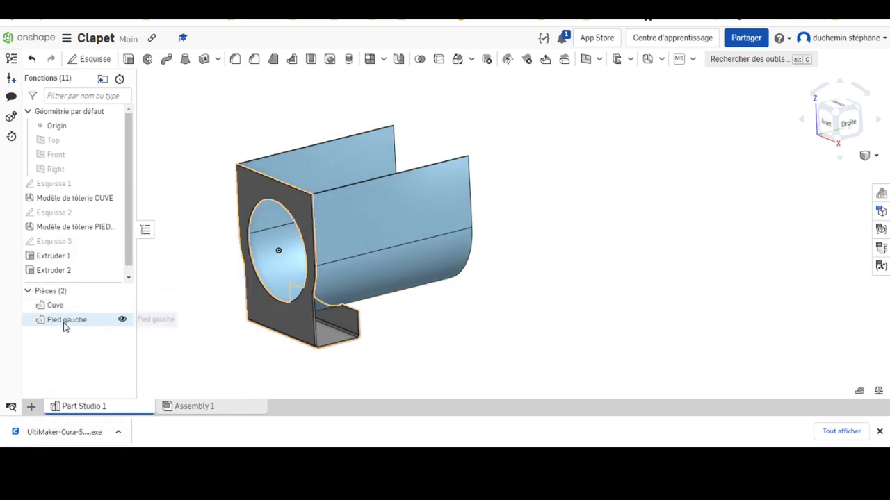
pyautogui.scroll(-3, 294, 266)
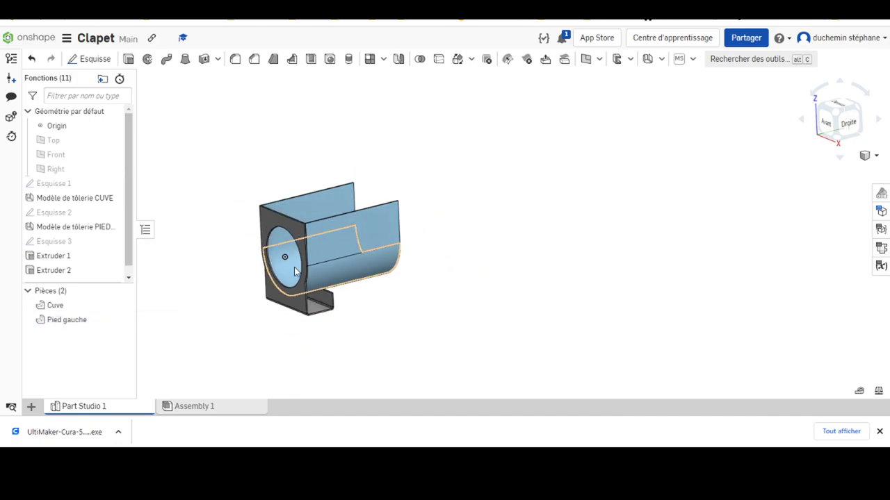
pyautogui.scroll(2, 294, 271)
pyautogui.scroll(2, 292, 273)
pyautogui.scroll(2, 327, 264)
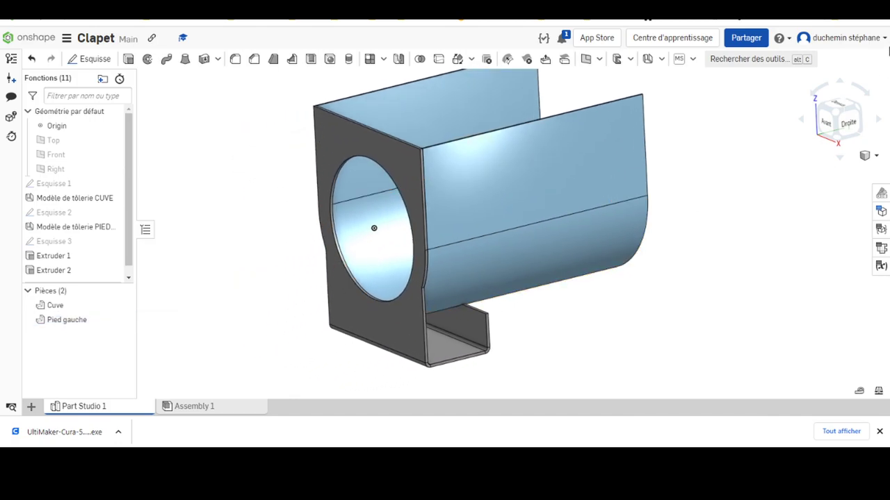